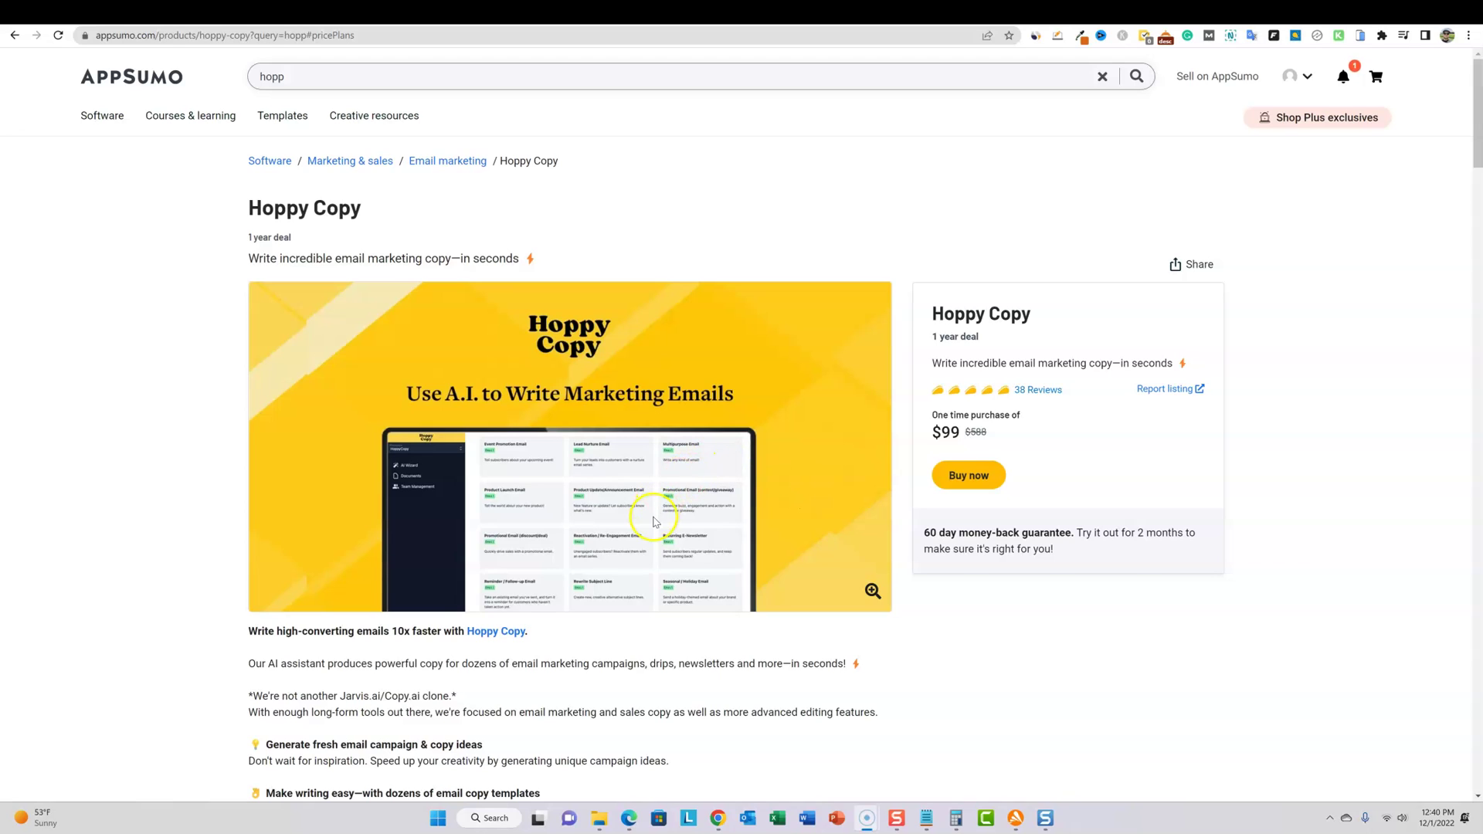
Step: Scroll down the Hoppy Copy deal page to its feature description and $99 one-time price
{"action": "scroll", "coordinate": [662, 515], "scroll_direction": "down", "scroll_amount": 4}
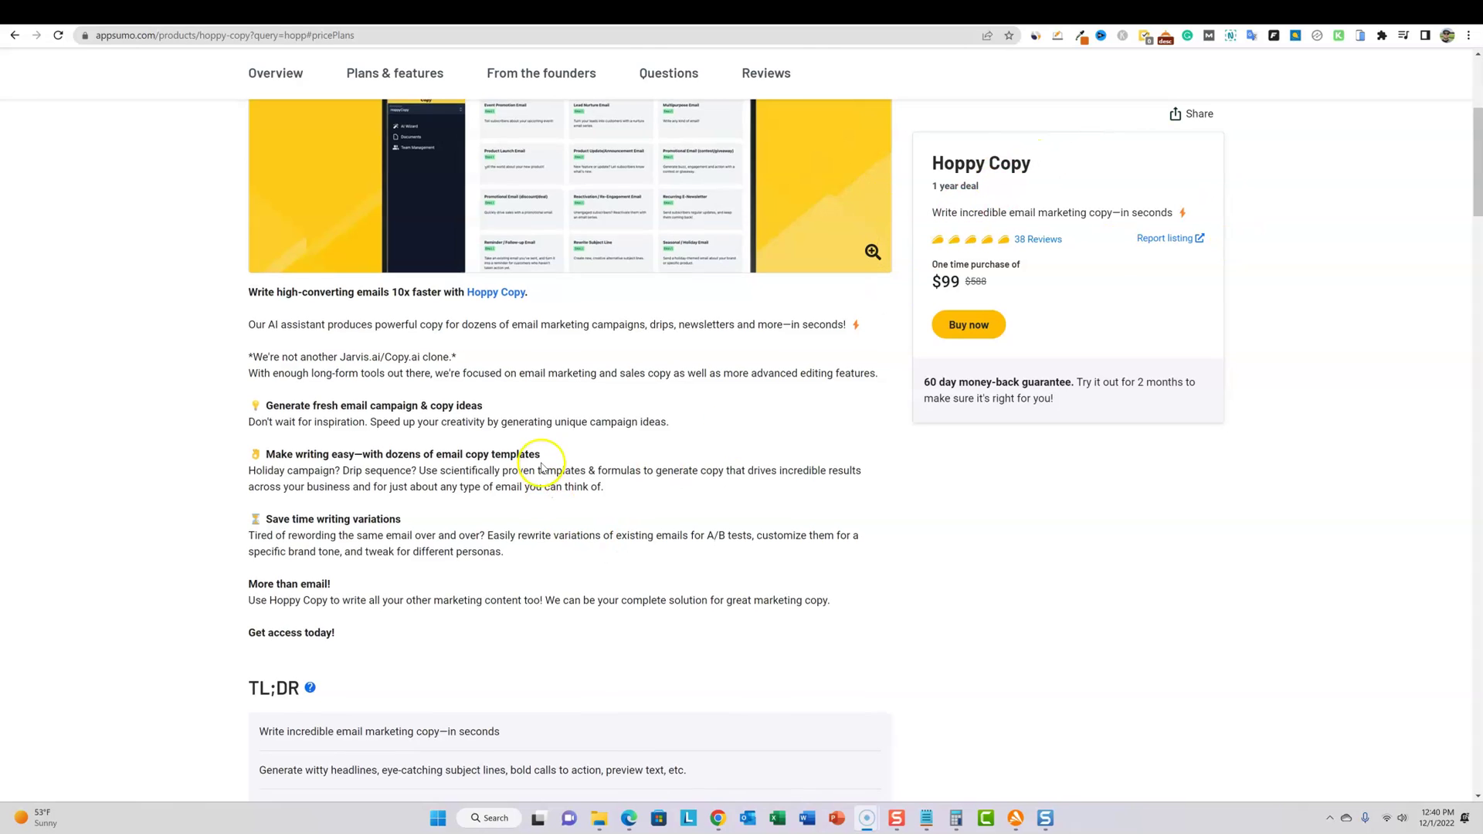
Step: Jump to the Plans & features section and highlight the 50,000 words per month line
{"action": "scroll", "coordinate": [629, 627], "scroll_direction": "down", "scroll_amount": 4}
{"action": "scroll", "coordinate": [629, 475], "scroll_direction": "down", "scroll_amount": 2}
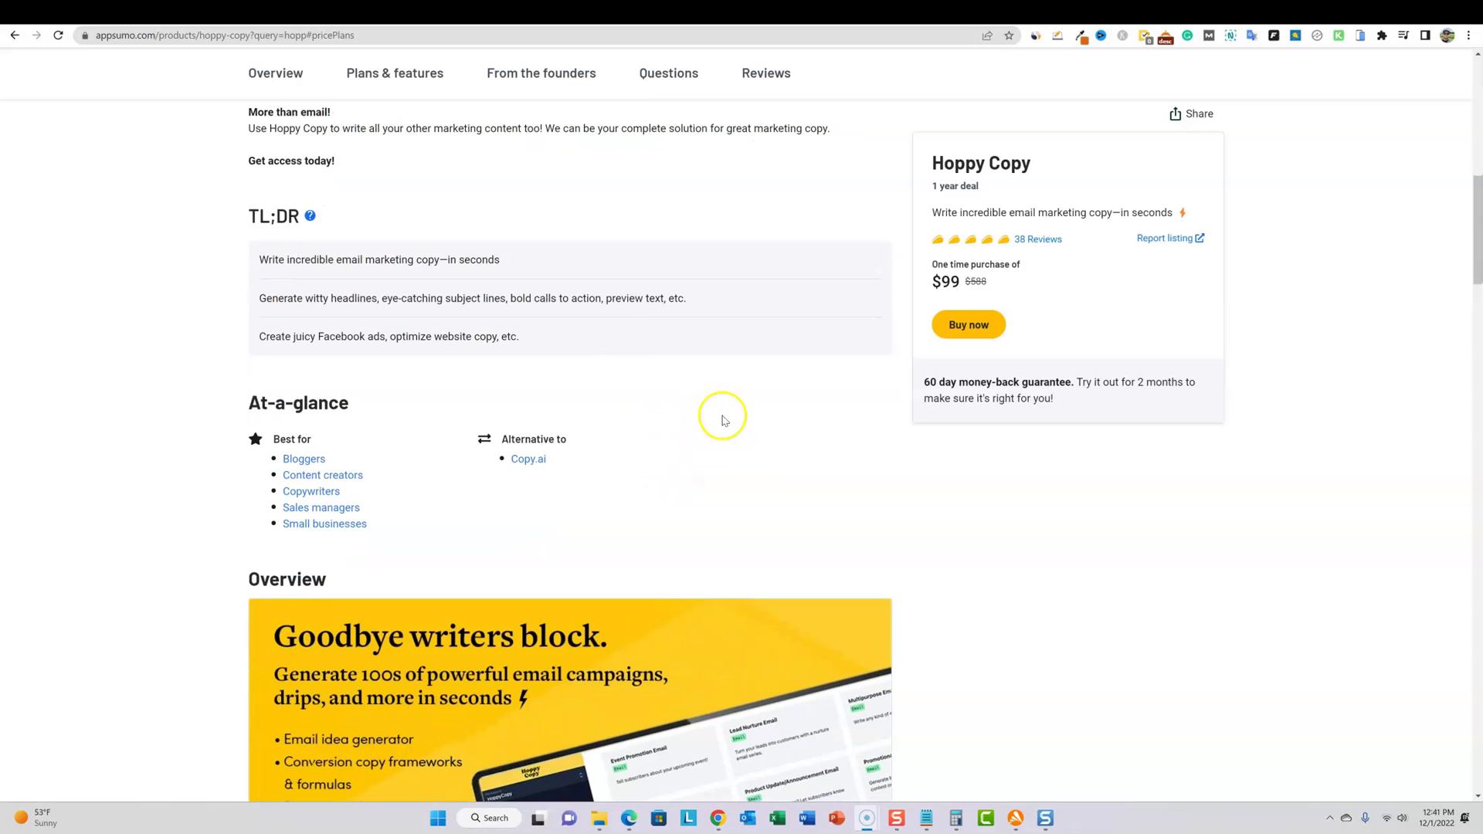
{"action": "scroll", "coordinate": [772, 417], "scroll_direction": "down", "scroll_amount": 4}
{"action": "scroll", "coordinate": [824, 415], "scroll_direction": "up", "scroll_amount": 4}
{"action": "scroll", "coordinate": [824, 386], "scroll_direction": "down", "scroll_amount": 6}
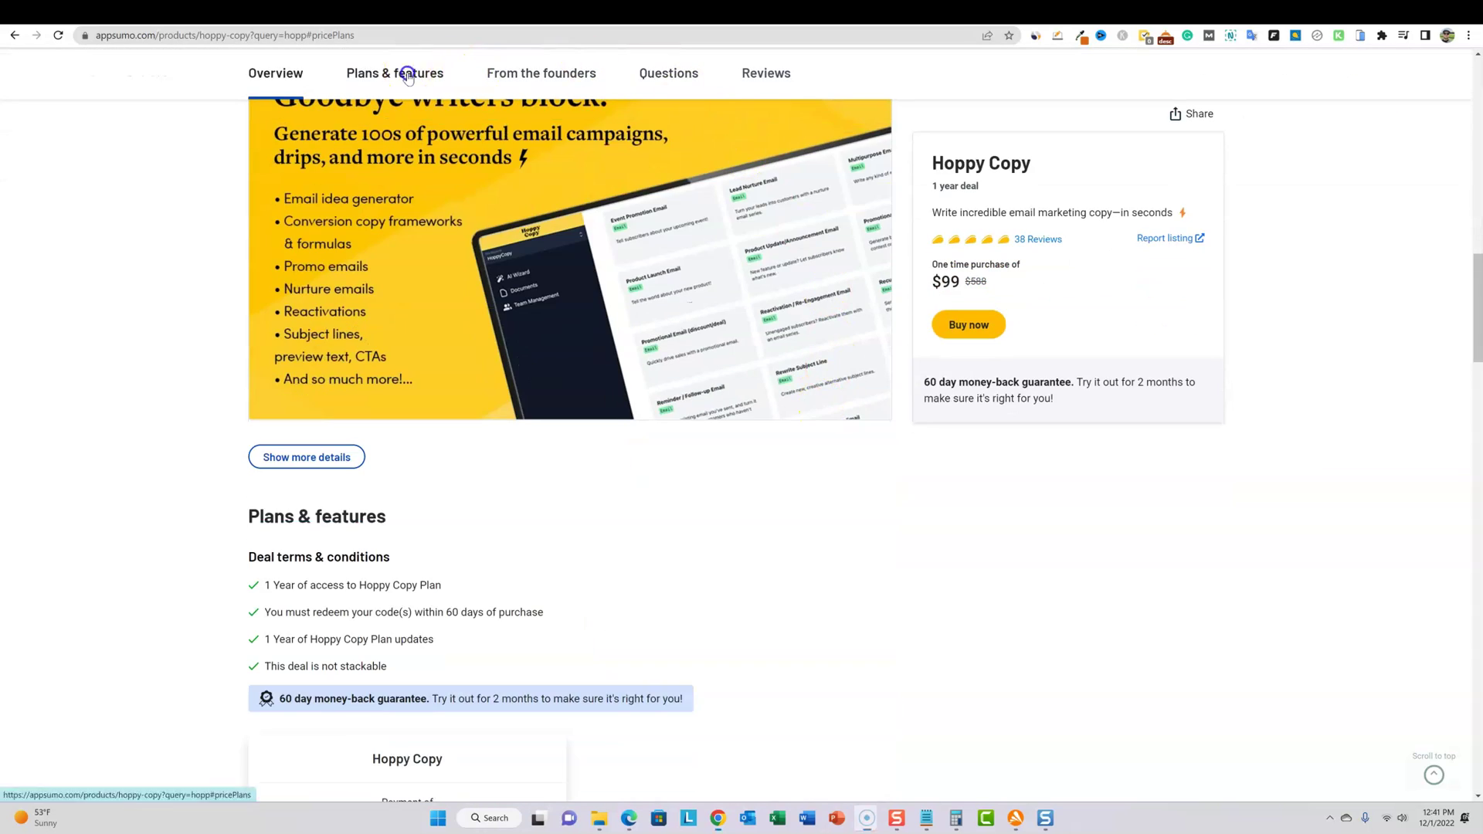
{"action": "left_click", "coordinate": [398, 72]}
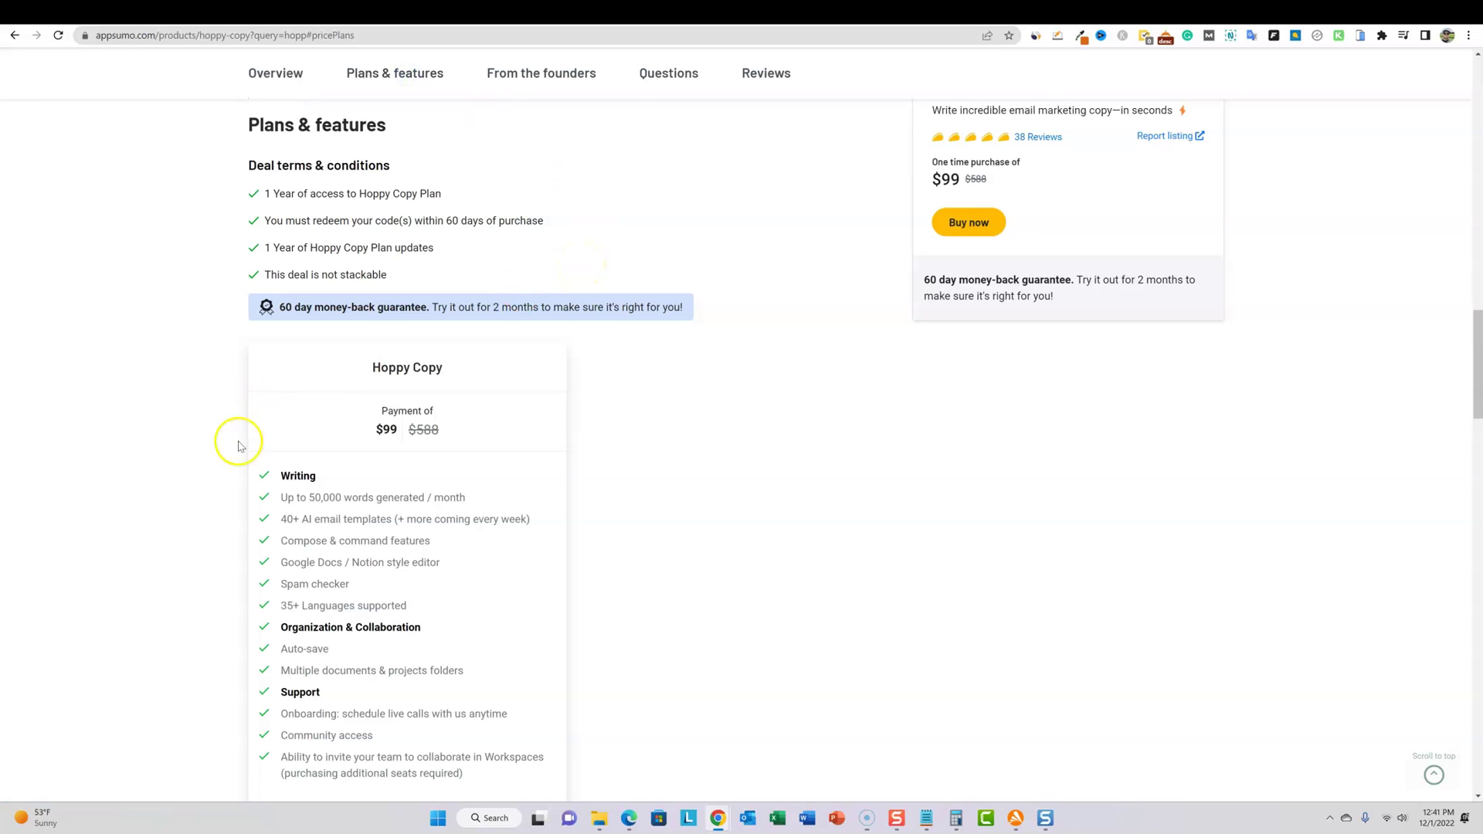
{"action": "left_click_drag", "start_coordinate": [466, 495], "coordinate": [271, 466]}
{"action": "left_click", "coordinate": [602, 507]}
Step: Highlight the deal terms 'This deal is not stackable' and the Hoppy Copy Plan updates
{"action": "scroll", "coordinate": [484, 605], "scroll_direction": "down", "scroll_amount": 5}
{"action": "scroll", "coordinate": [505, 550], "scroll_direction": "up", "scroll_amount": 3}
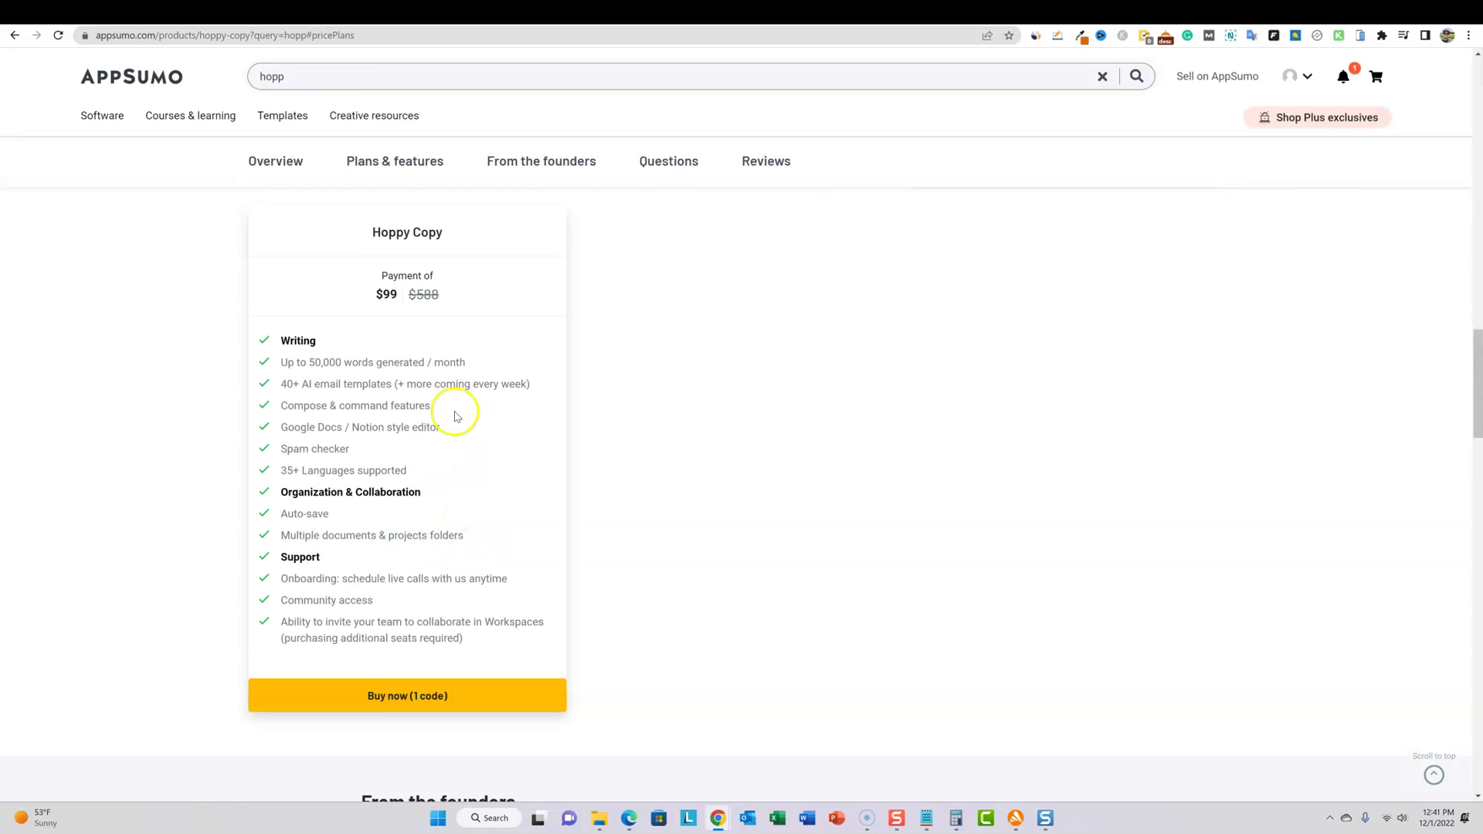
{"action": "scroll", "coordinate": [456, 420], "scroll_direction": "up", "scroll_amount": 5}
{"action": "left_click_drag", "start_coordinate": [261, 548], "coordinate": [410, 551]}
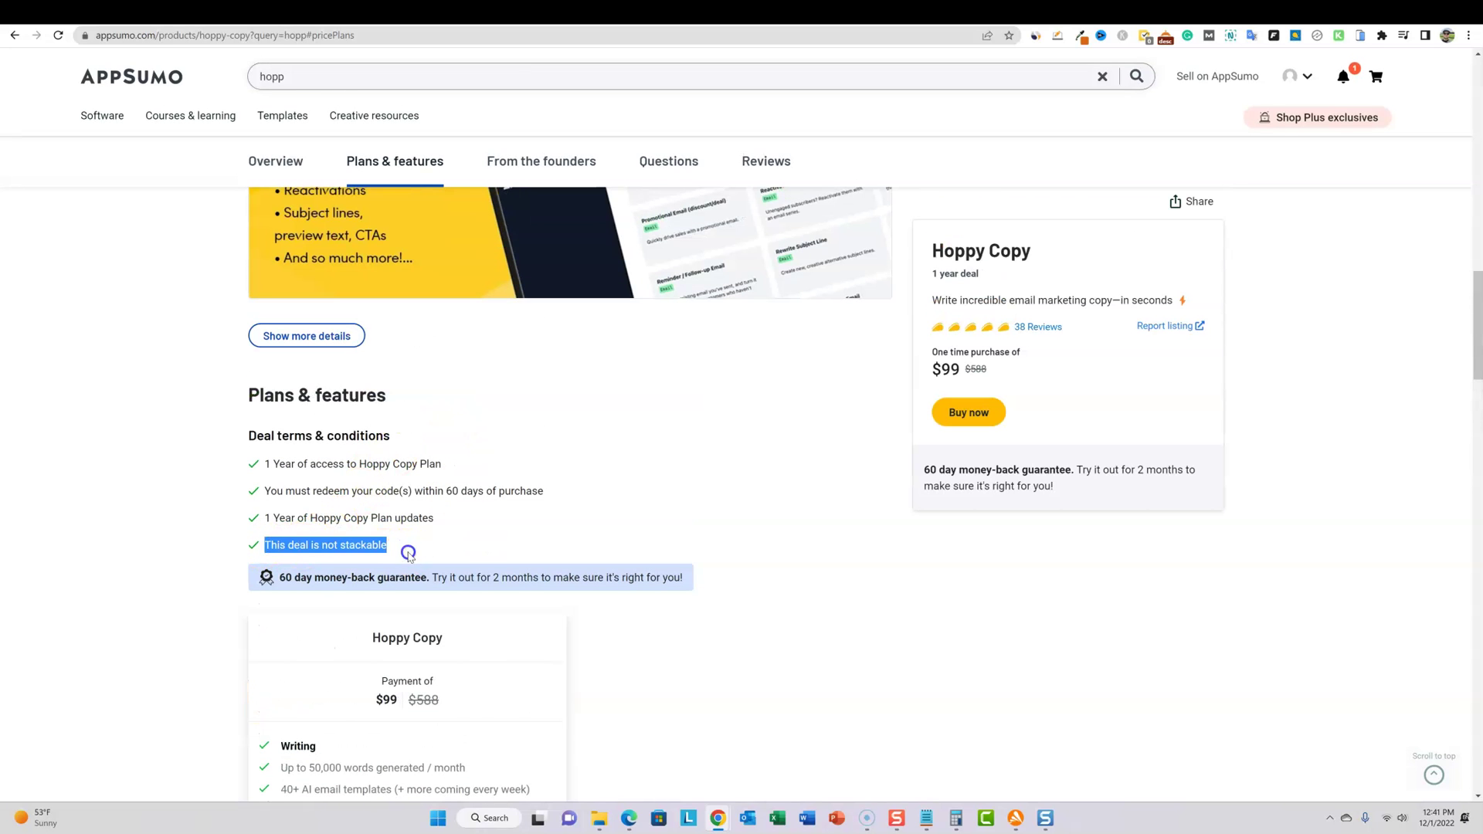
{"action": "left_click", "coordinate": [264, 520]}
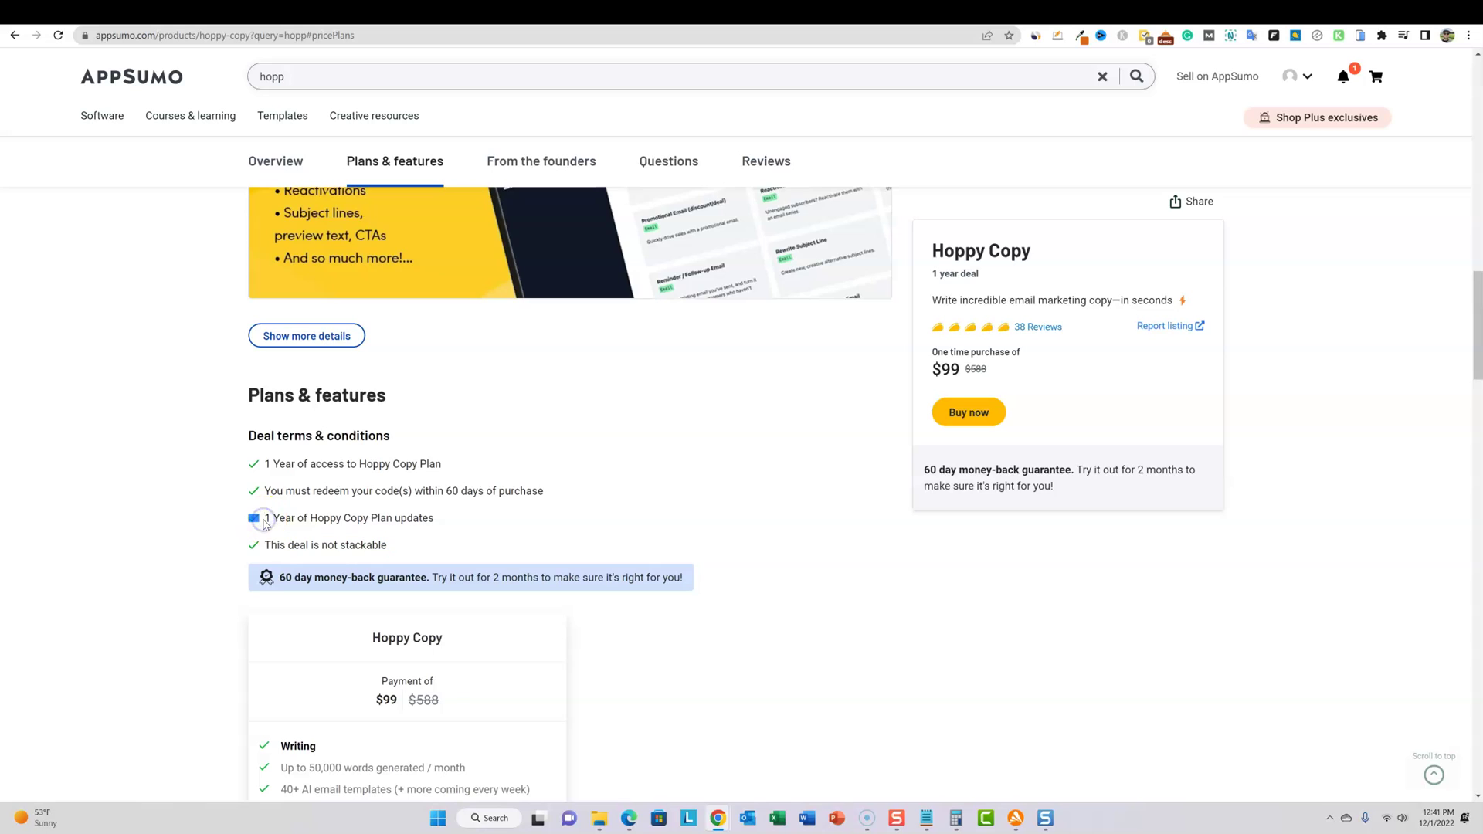
{"action": "left_click_drag", "start_coordinate": [434, 520], "coordinate": [260, 515]}
{"action": "left_click_drag", "start_coordinate": [433, 519], "coordinate": [254, 520]}
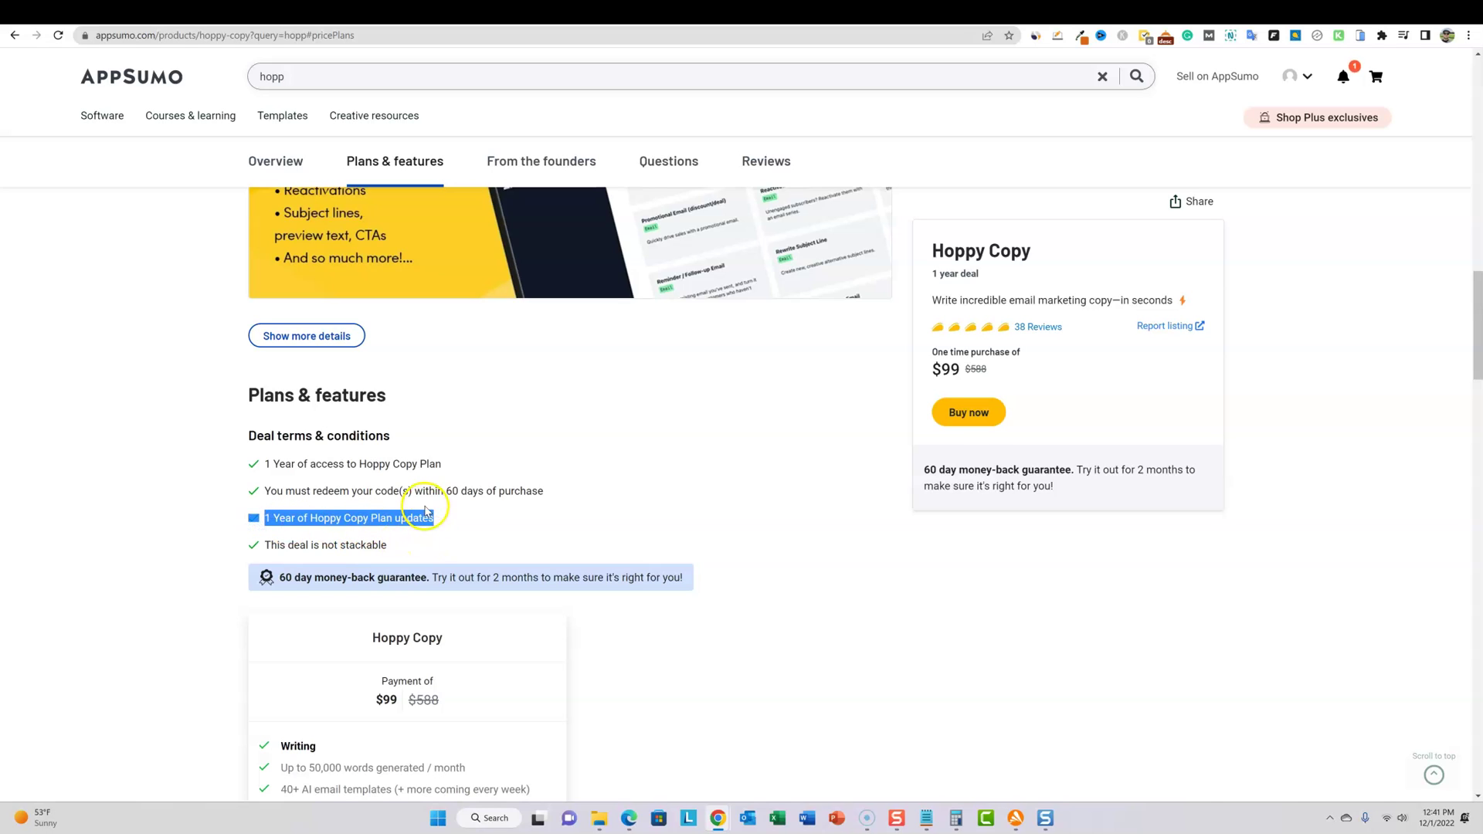
Step: Switch to the Hoppy Copy app and go to the Documents list
{"action": "left_click", "coordinate": [1268, 14]}
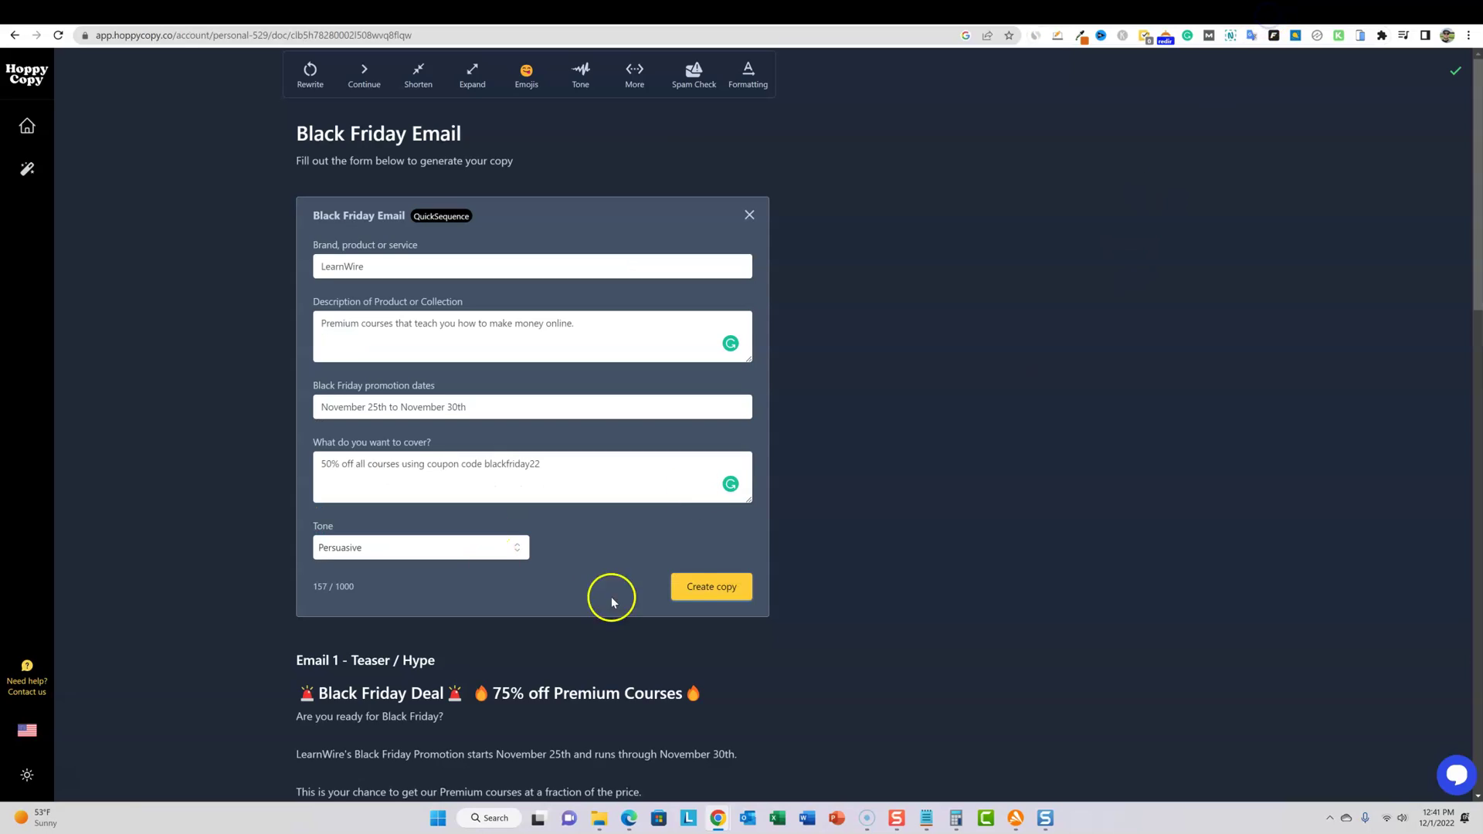
{"action": "left_click_drag", "start_coordinate": [298, 133], "coordinate": [559, 149]}
{"action": "left_click", "coordinate": [721, 165]}
{"action": "left_click", "coordinate": [26, 125]}
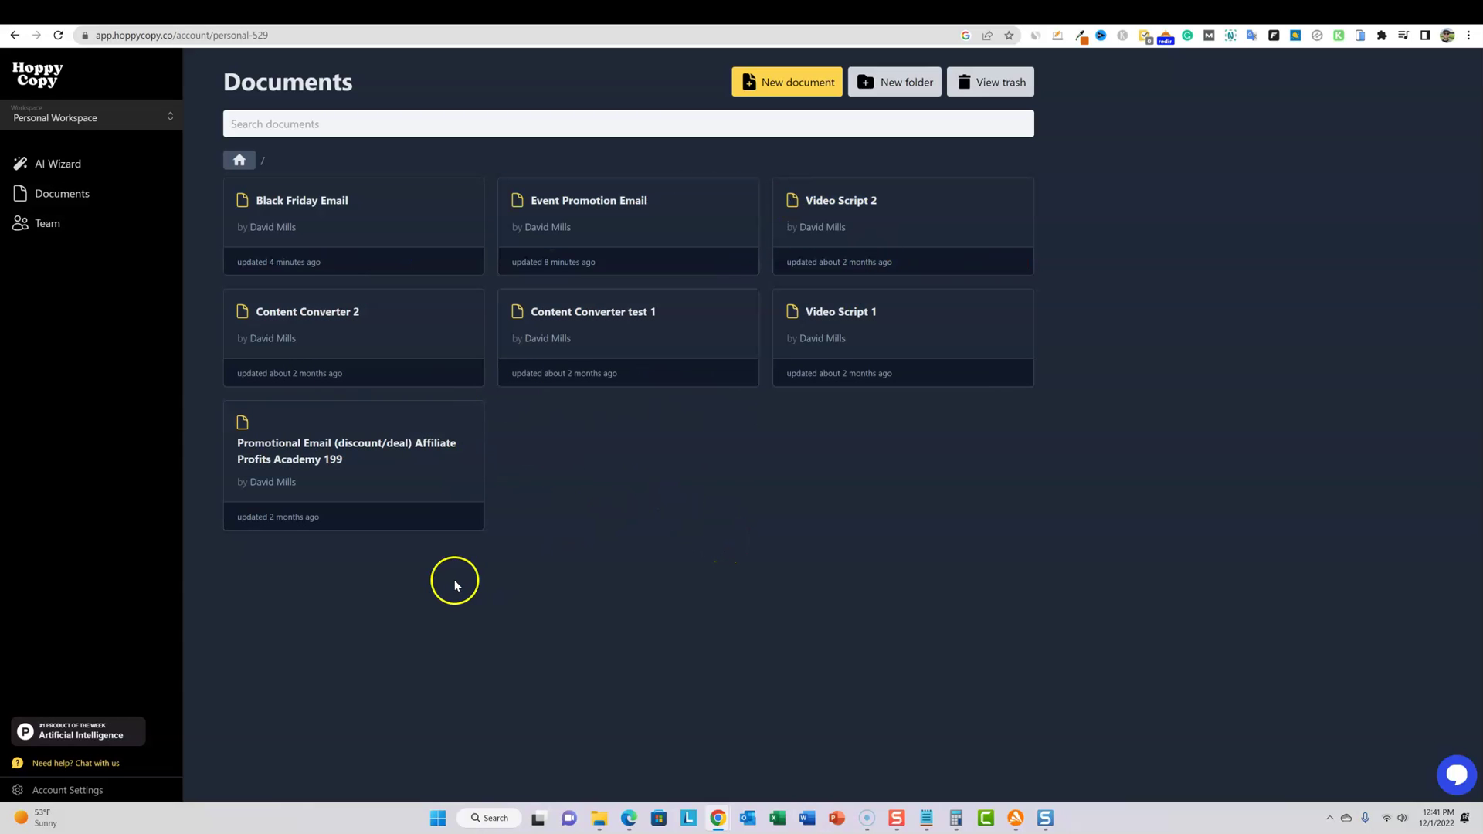
Step: In Account Settings, turn Dark Mode off and back on
{"action": "left_click", "coordinate": [87, 797]}
{"action": "left_click", "coordinate": [116, 729]}
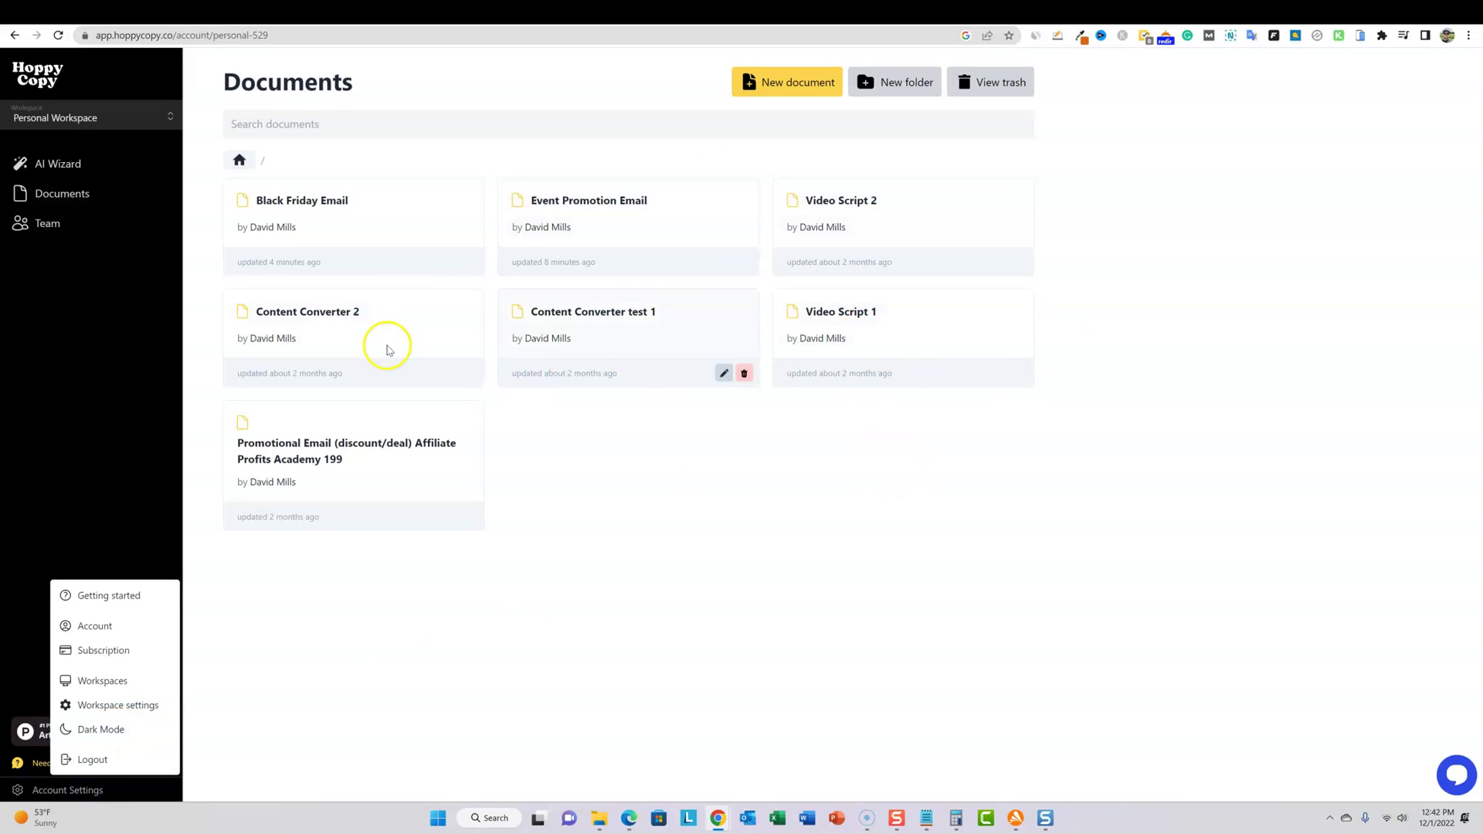
{"action": "left_click", "coordinate": [105, 731]}
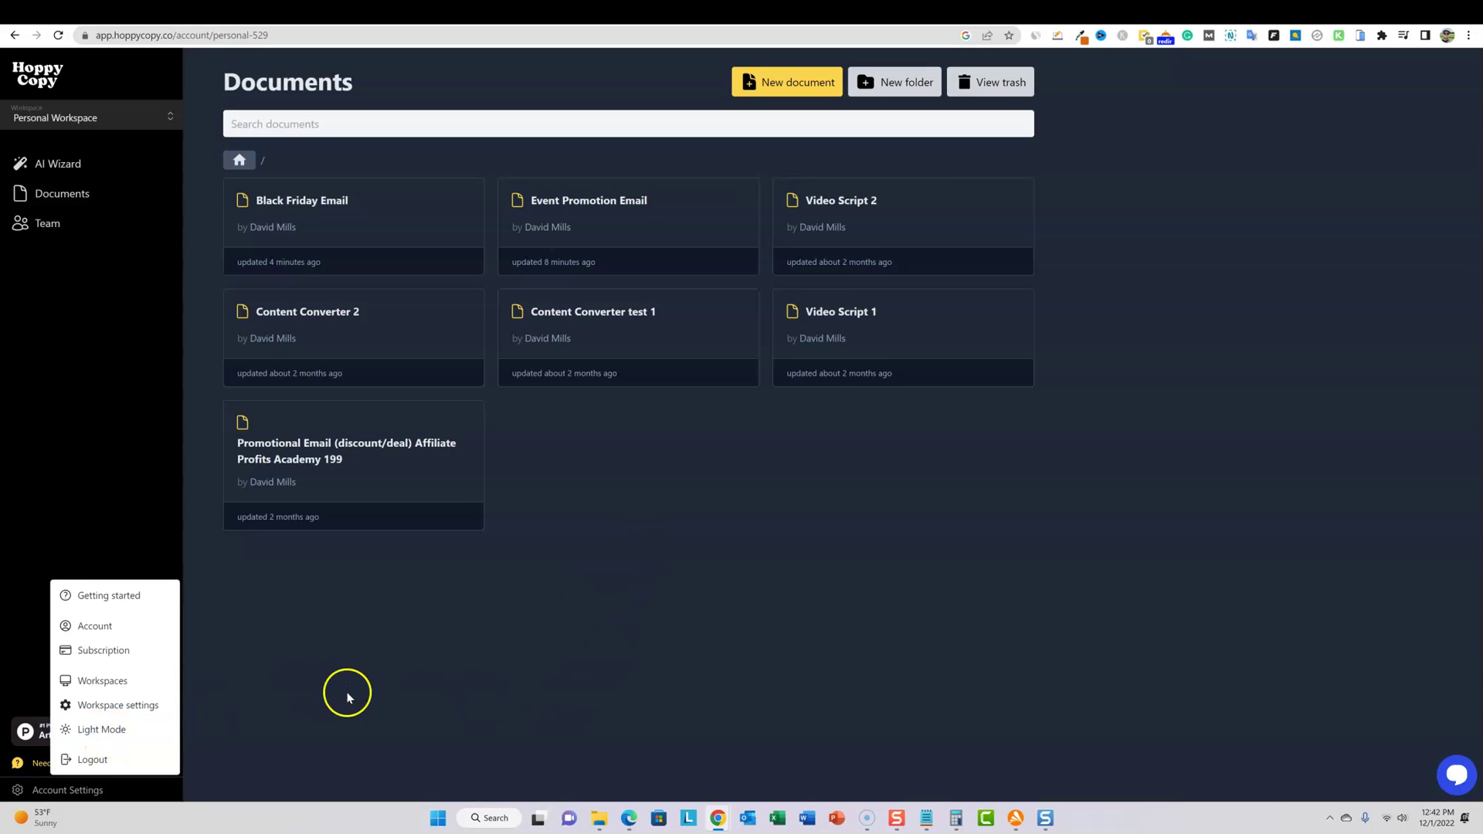
{"action": "left_click", "coordinate": [371, 689]}
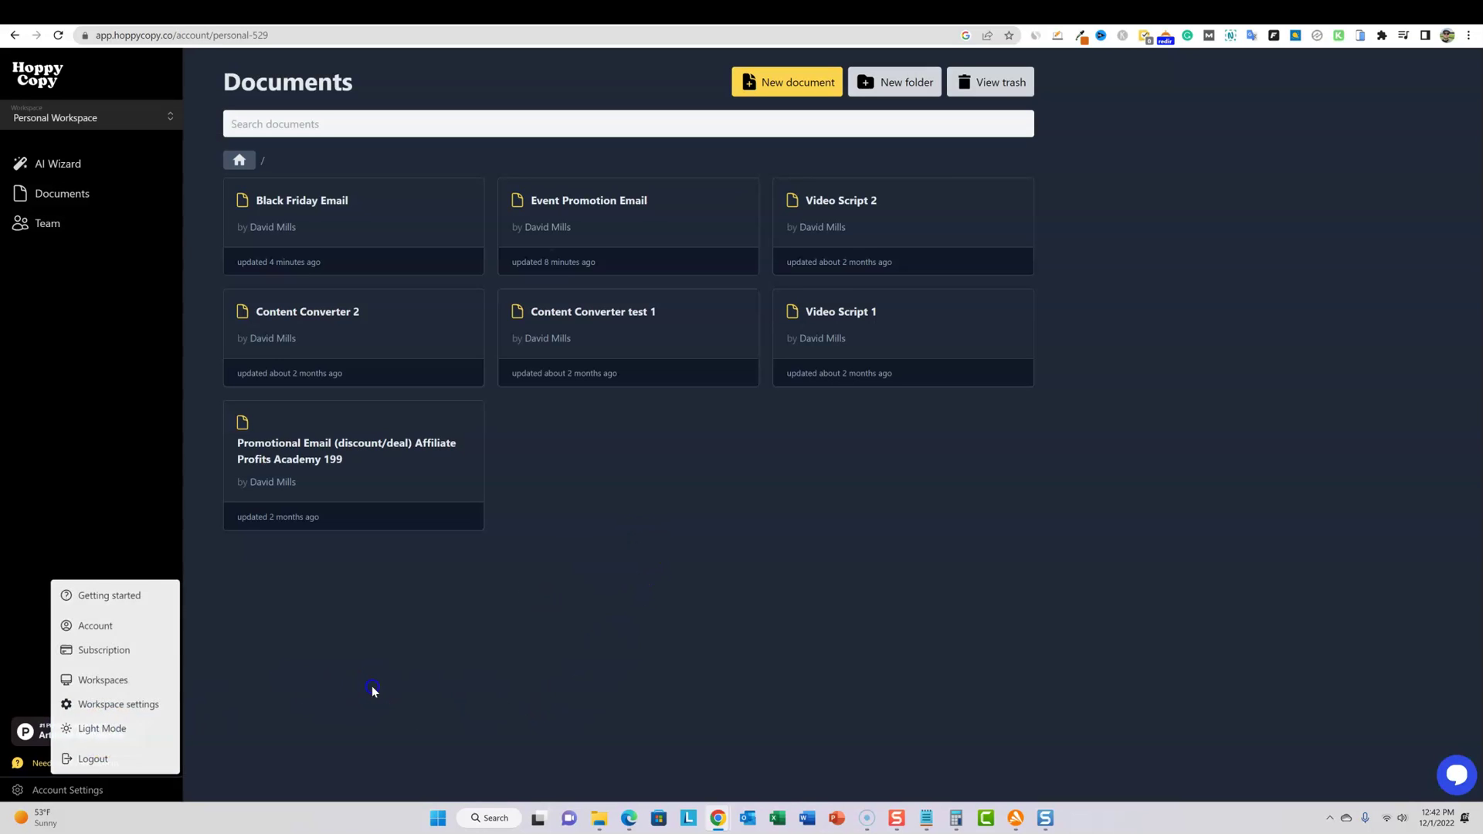
Step: In the AI Wizard's Email Campaigns templates, pick the Black Friday Email template
{"action": "left_click", "coordinate": [65, 168]}
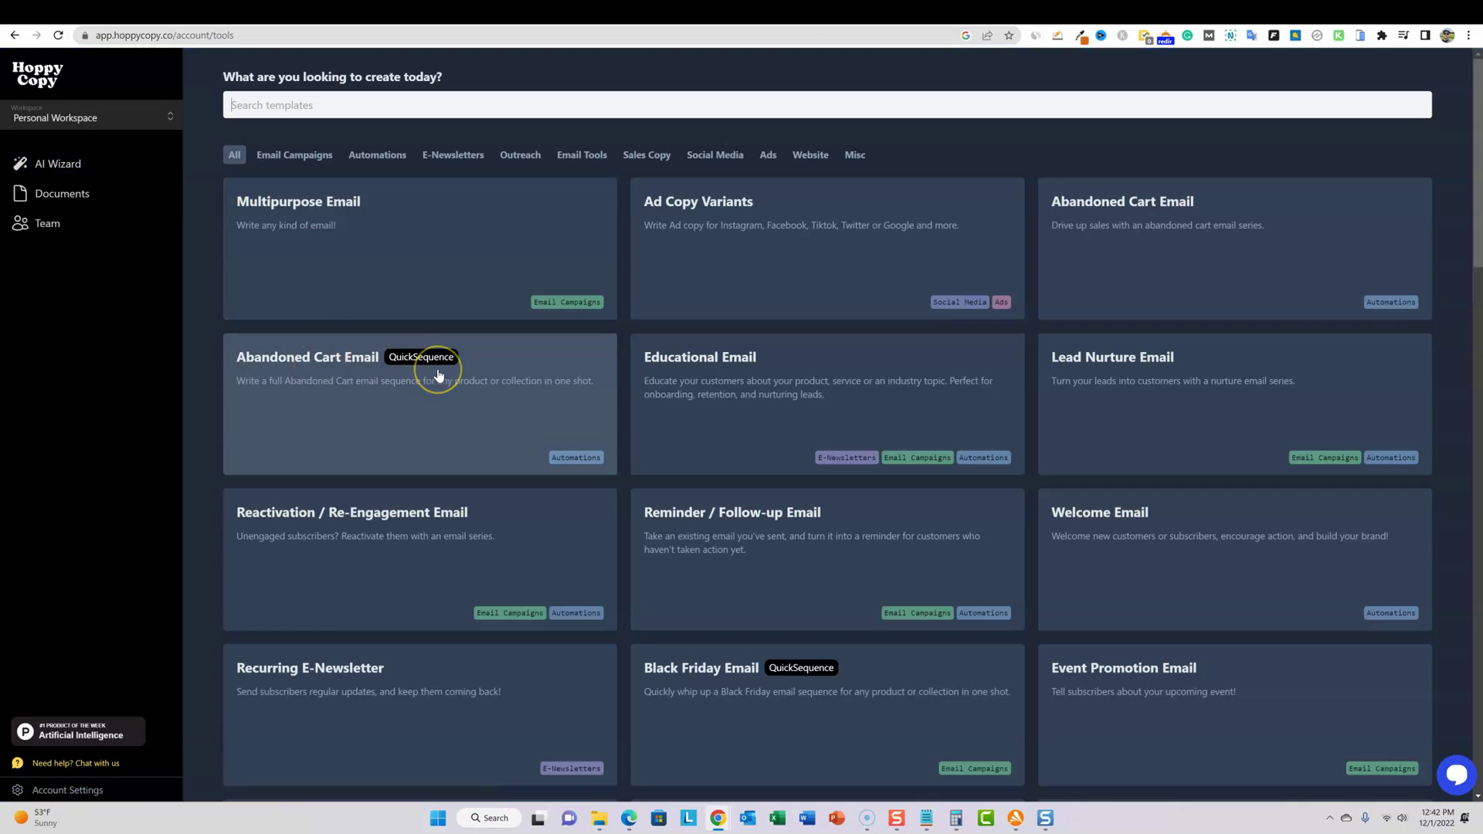
{"action": "scroll", "coordinate": [758, 424], "scroll_direction": "down", "scroll_amount": 18}
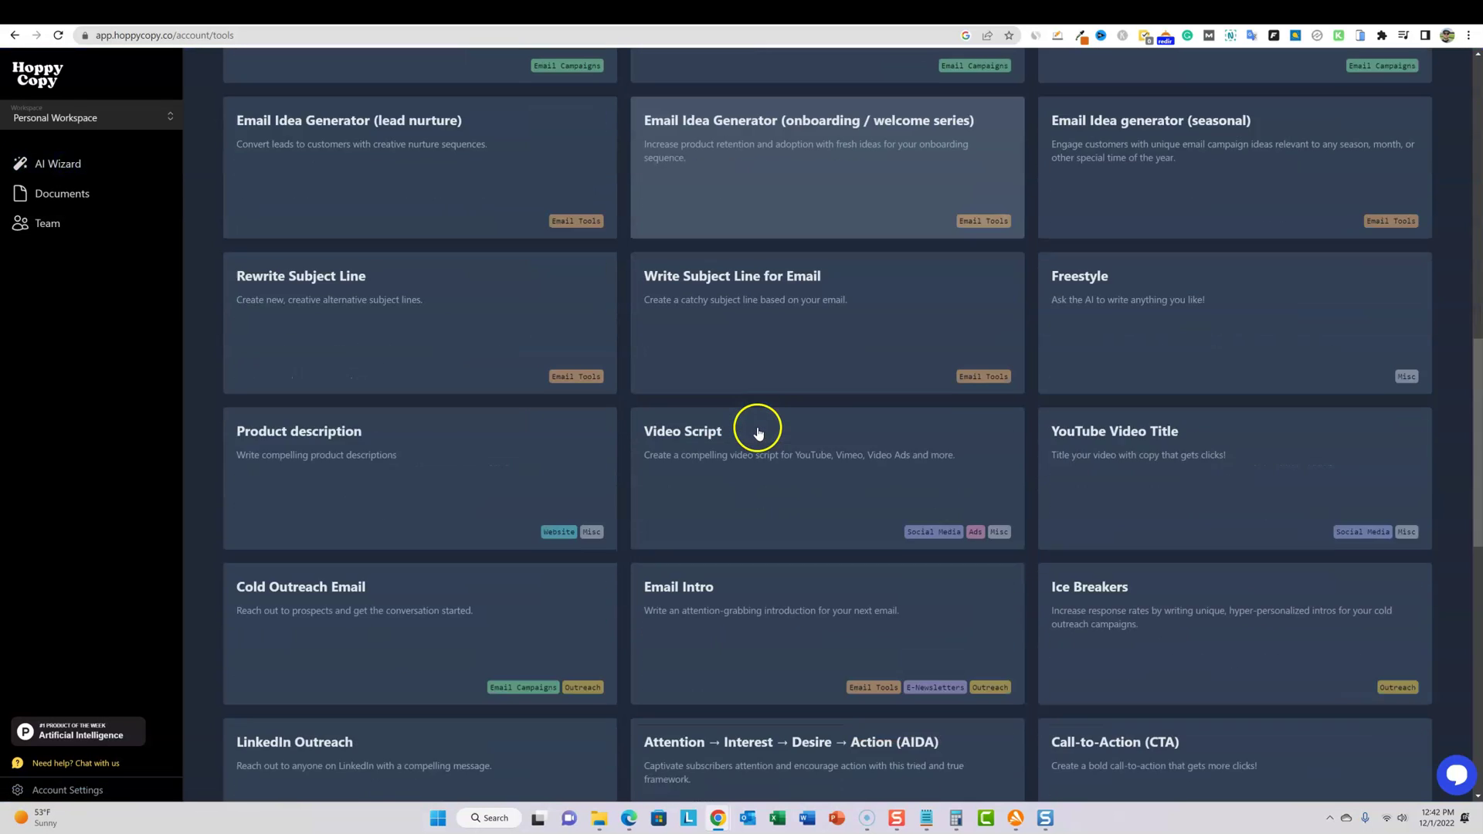
{"action": "scroll", "coordinate": [760, 437], "scroll_direction": "down", "scroll_amount": 6}
{"action": "scroll", "coordinate": [762, 440], "scroll_direction": "up", "scroll_amount": 1}
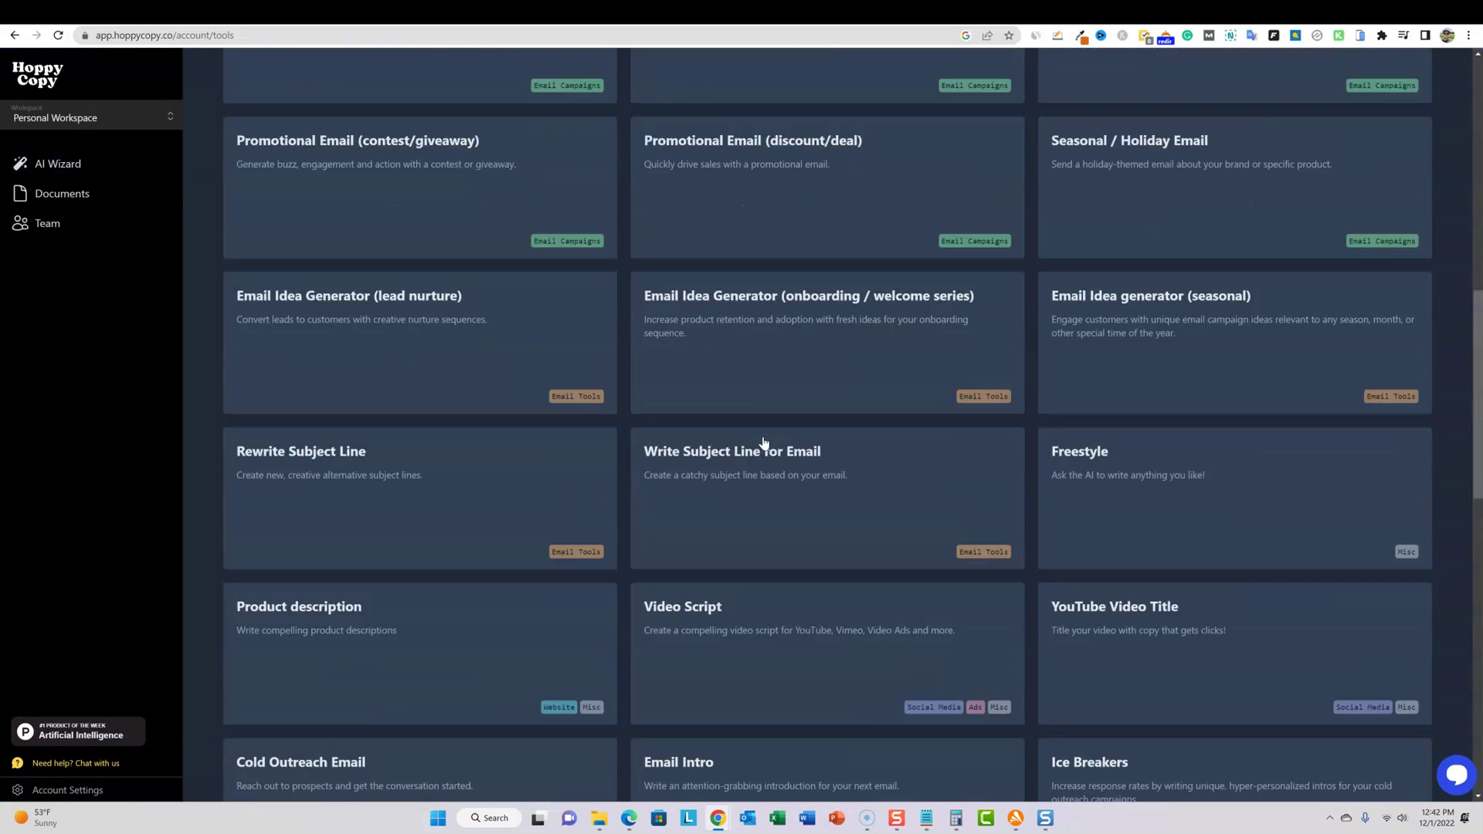
{"action": "scroll", "coordinate": [764, 442], "scroll_direction": "up", "scroll_amount": 15}
{"action": "left_click", "coordinate": [276, 157]}
{"action": "left_click", "coordinate": [429, 405]}
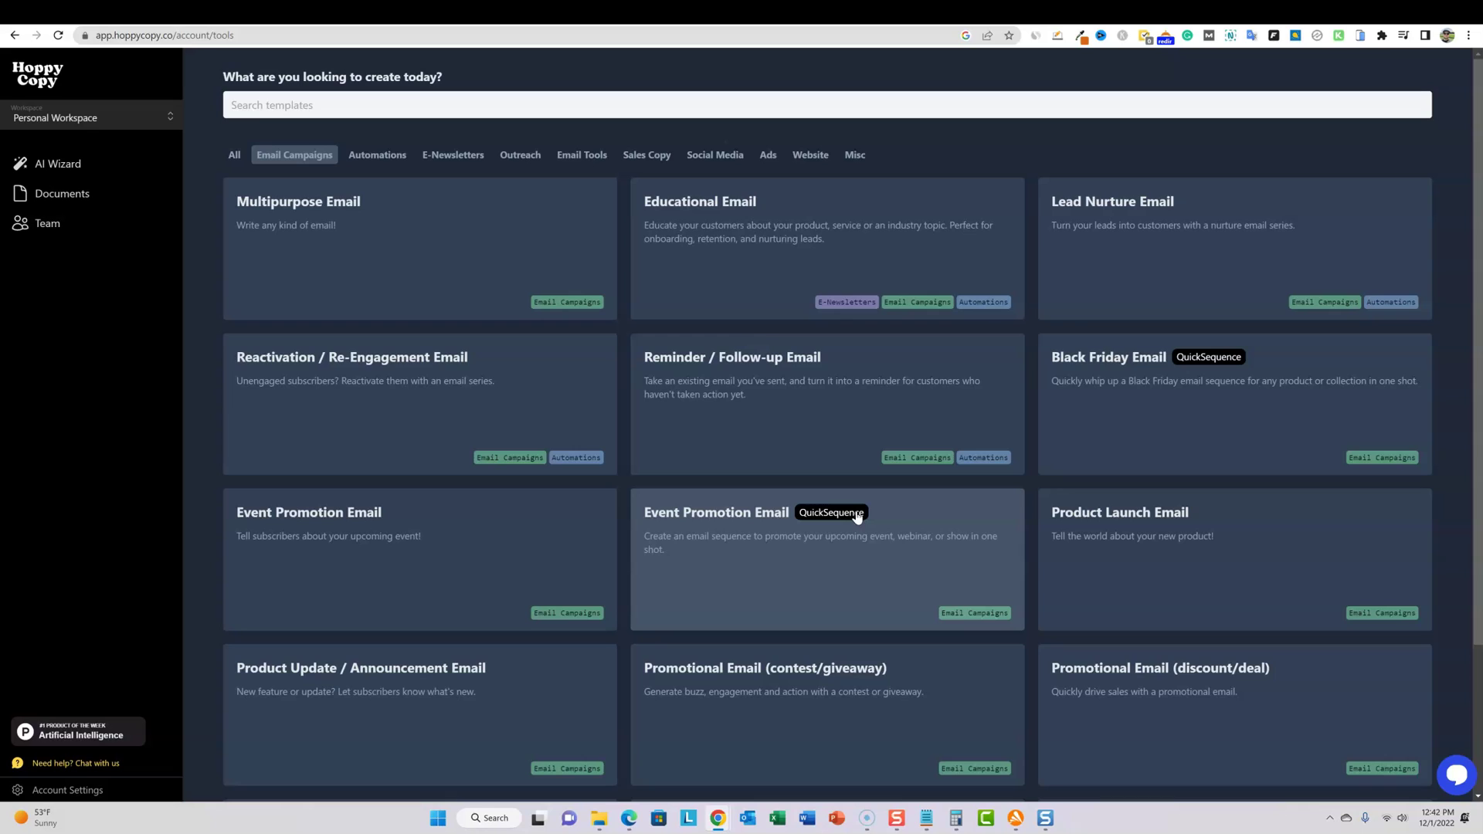
{"action": "scroll", "coordinate": [865, 506], "scroll_direction": "down", "scroll_amount": 3}
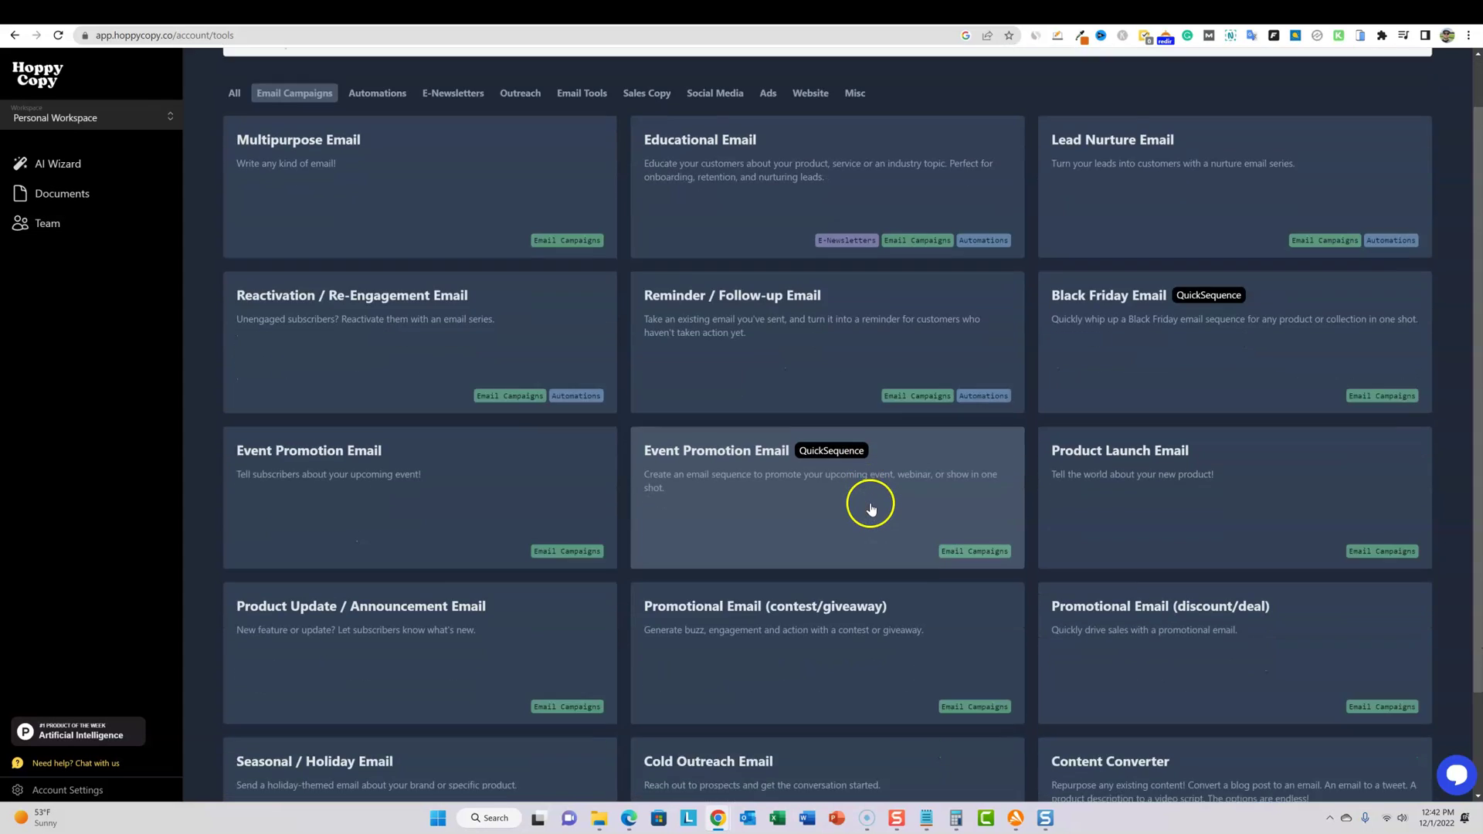
{"action": "scroll", "coordinate": [878, 495], "scroll_direction": "up", "scroll_amount": 3}
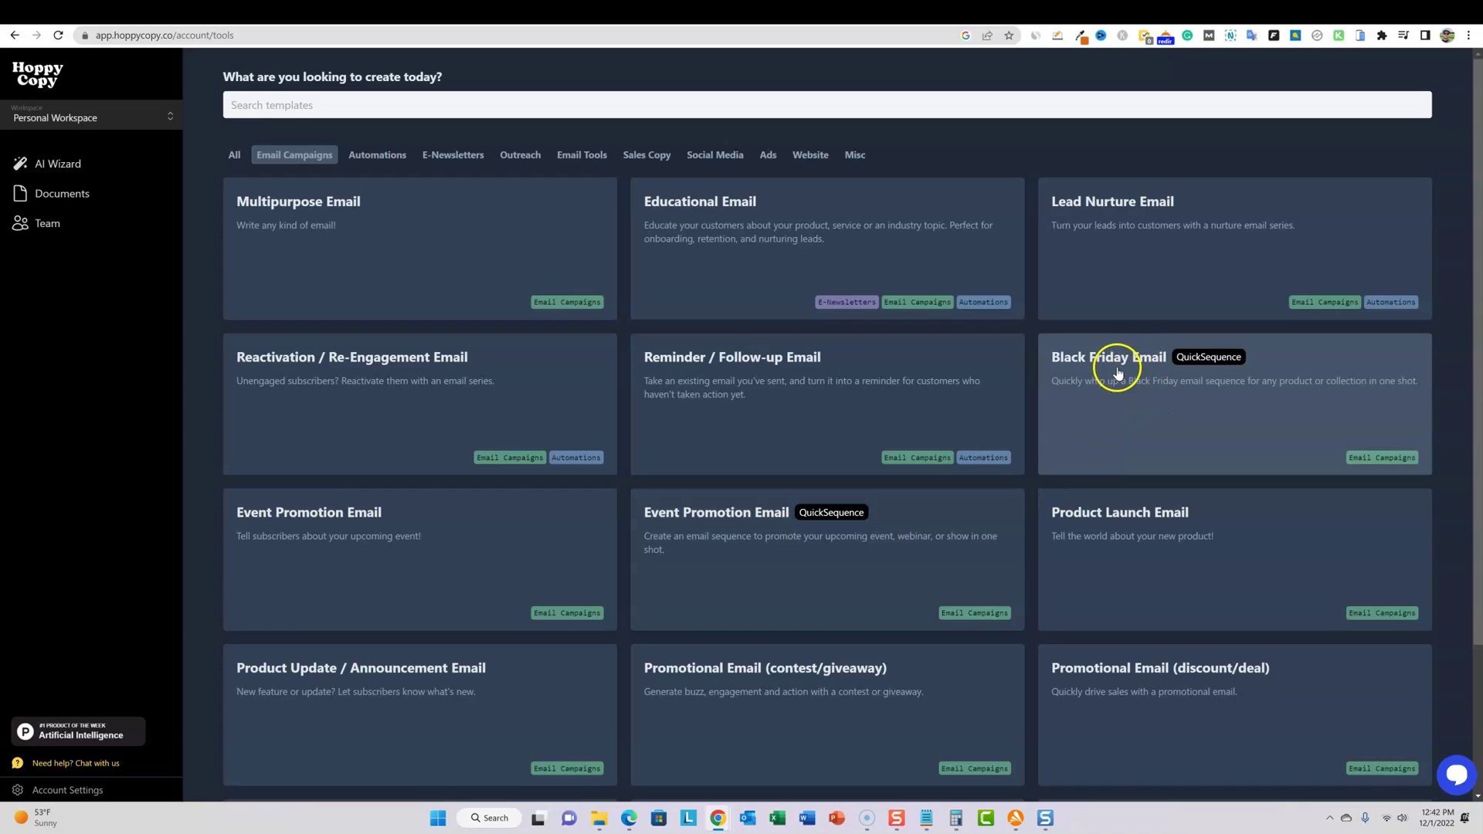
{"action": "left_click", "coordinate": [1284, 421]}
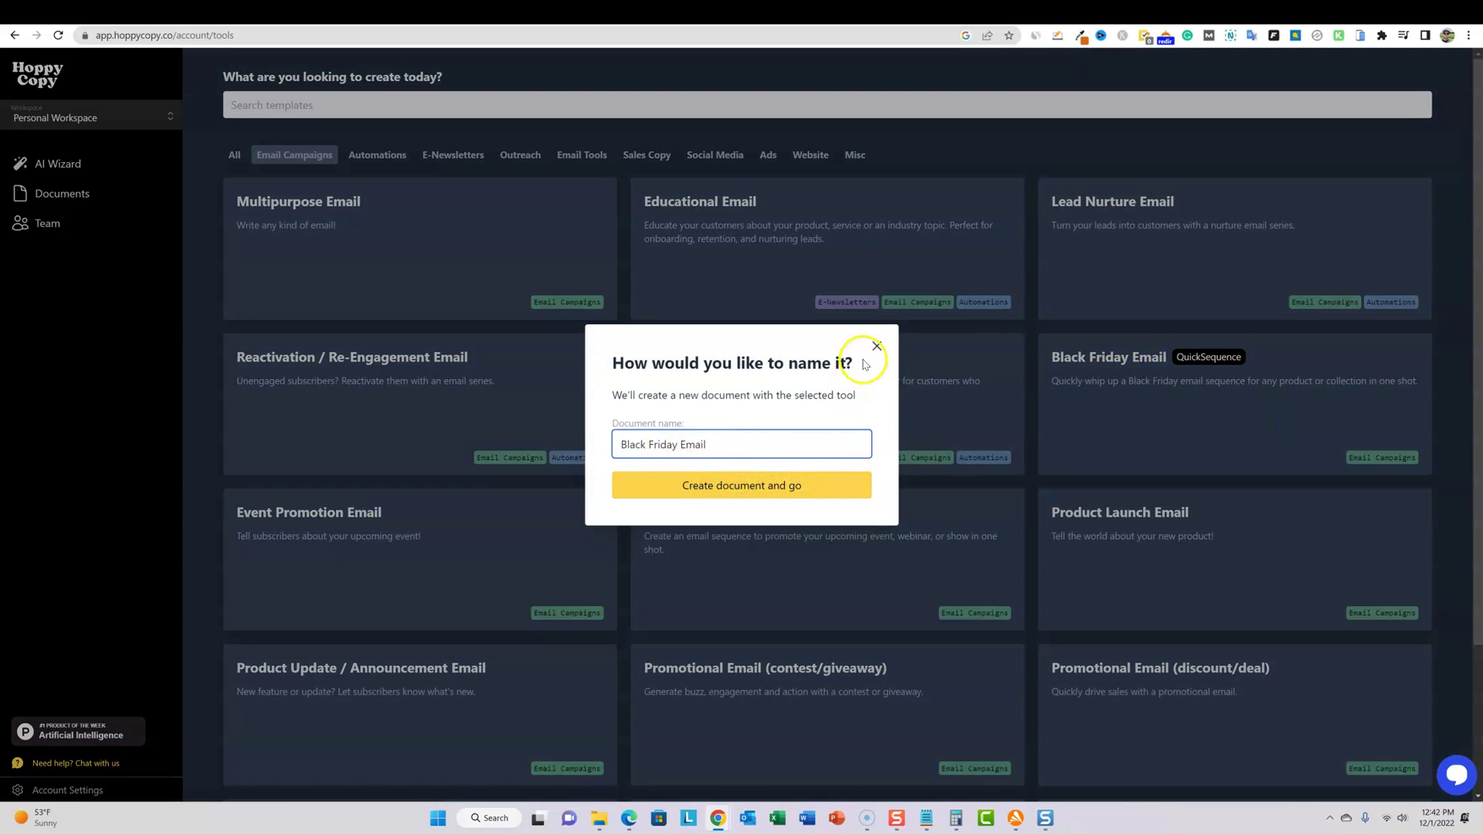
Step: Name the new document 'Black Friday Email 2' and create it
{"action": "left_click", "coordinate": [720, 451]}
{"action": "type", "text": "2"}
{"action": "left_click", "coordinate": [741, 486]}
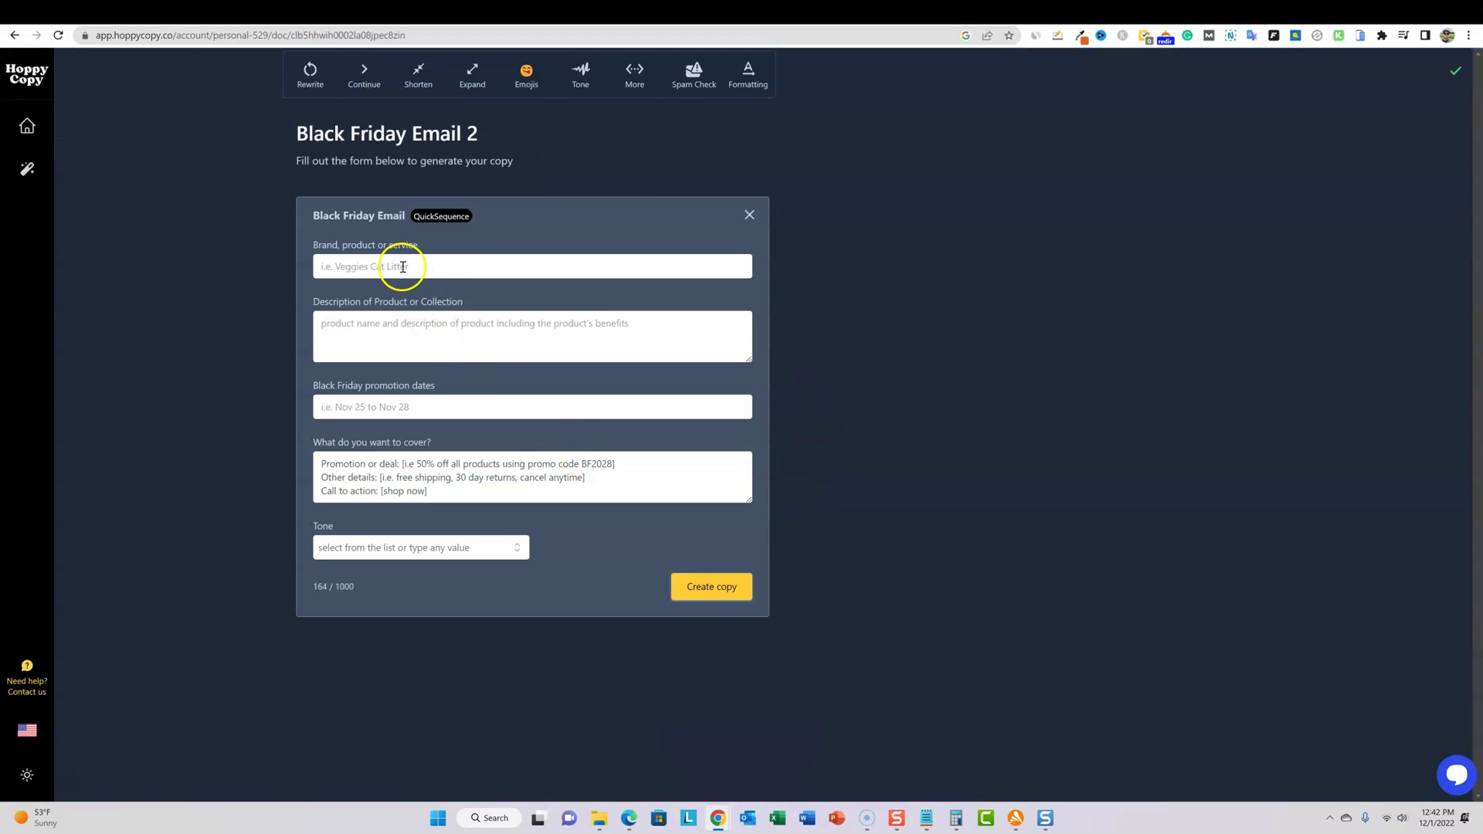
Step: Enter LearnWire, the Premium Exclusive Online courses description, and Nov 25th to Nov 30th dates
{"action": "left_click", "coordinate": [382, 268]}
{"action": "type", "text": "LearnWire"}
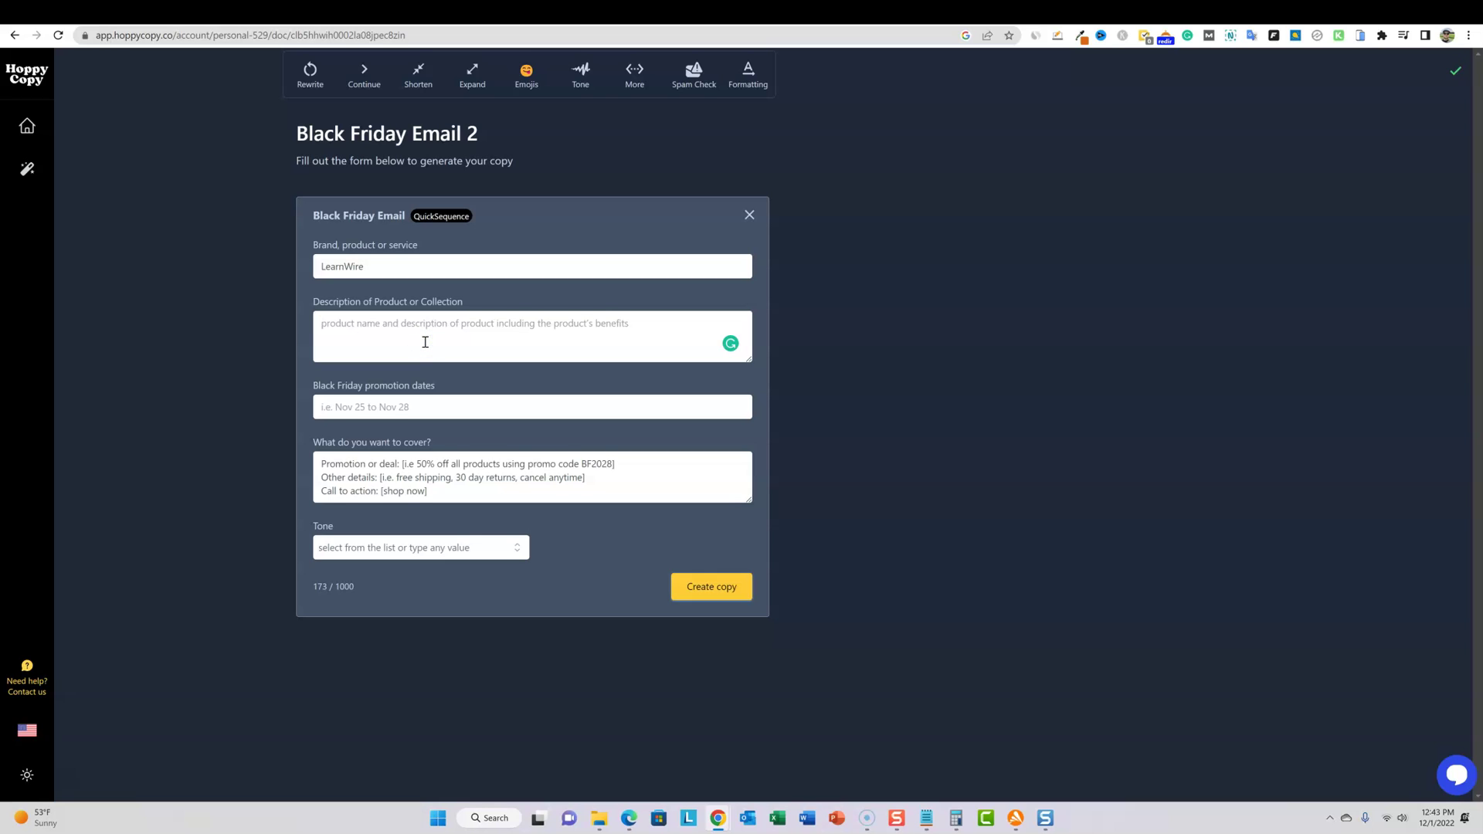
{"action": "type", "text": "Premium Exclusive"}
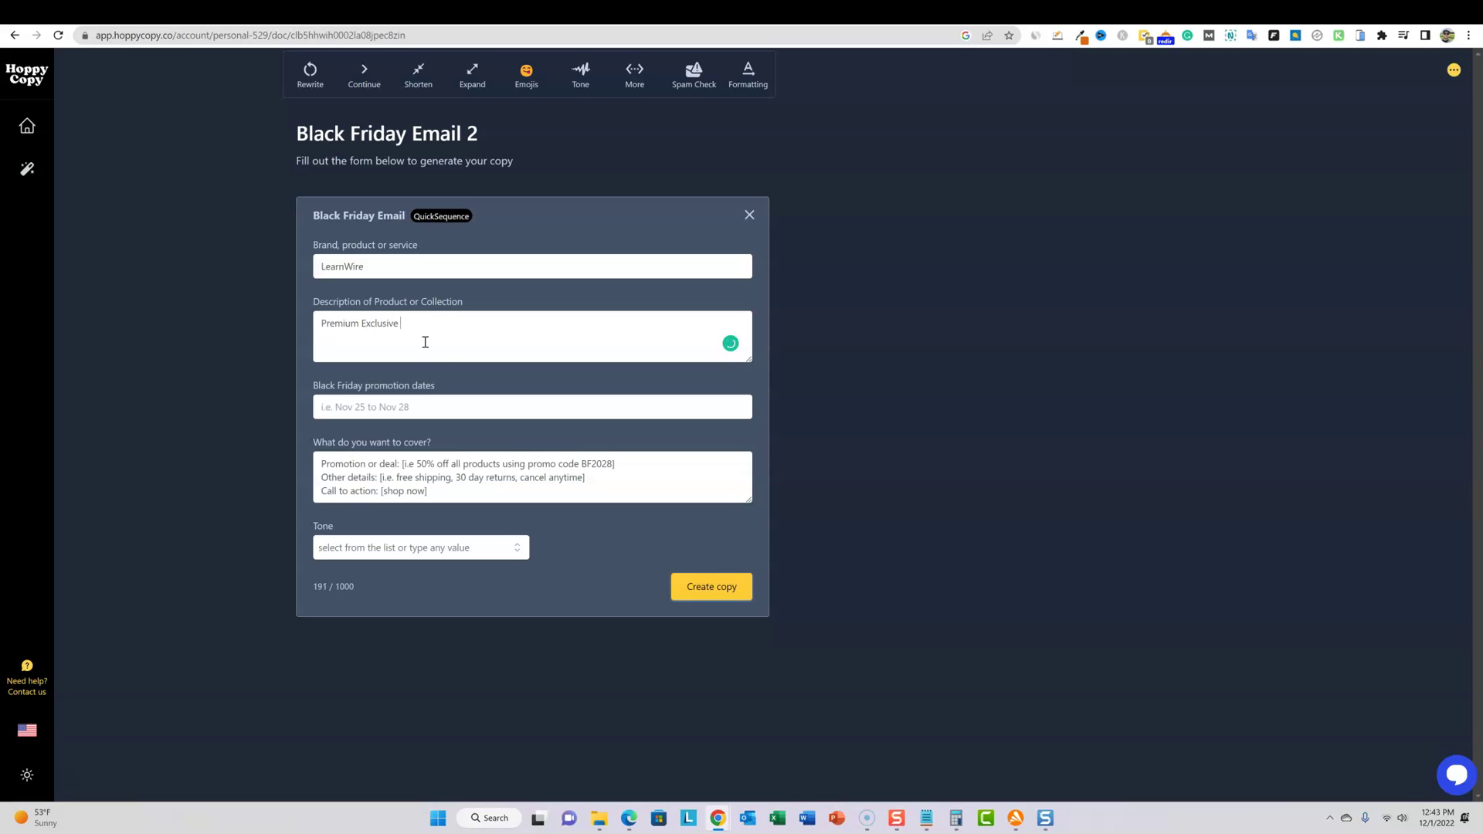
{"action": "type", "text": " ONline courses that teach you how to make money online."}
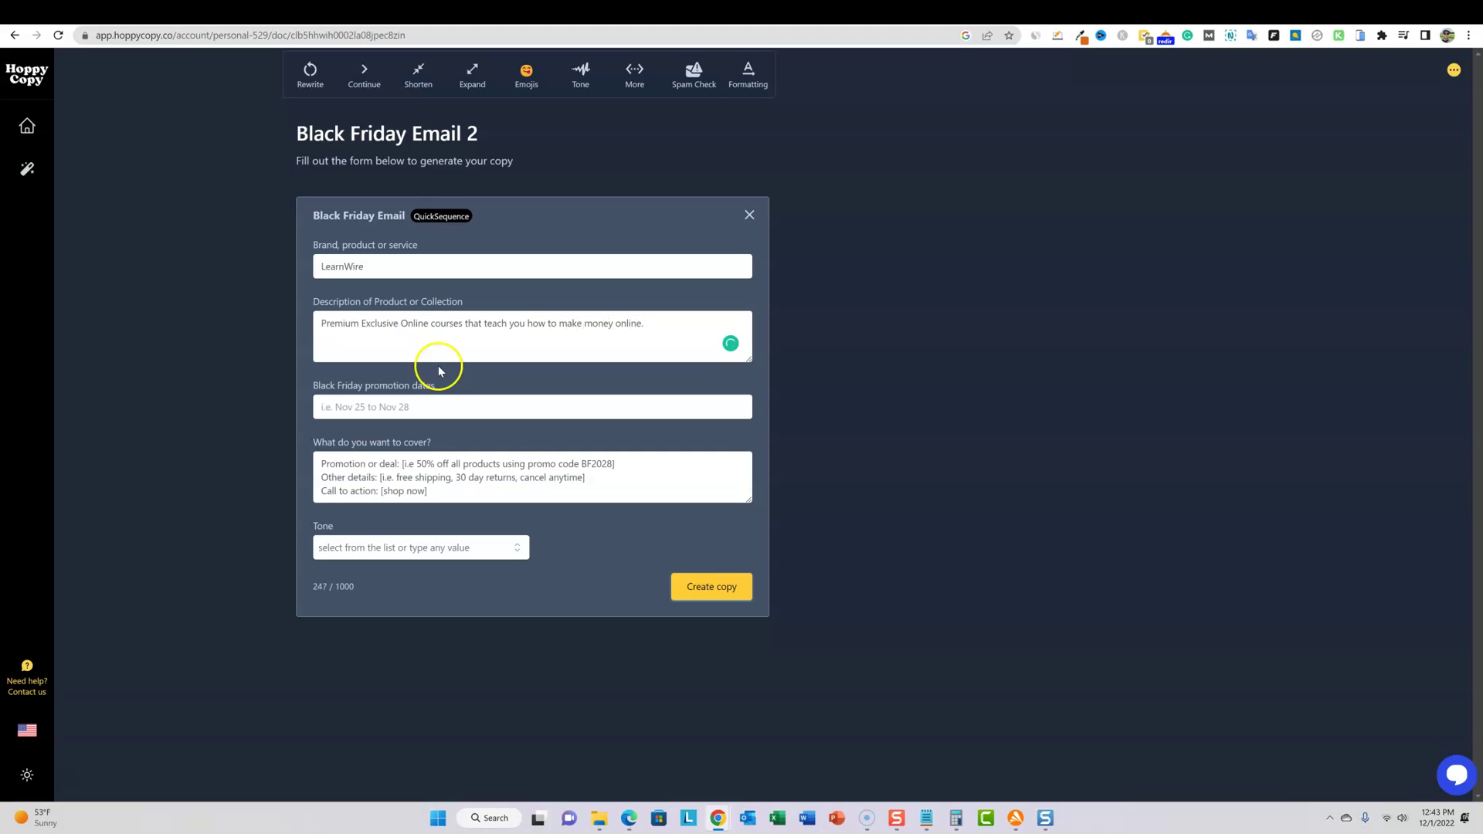
{"action": "left_click", "coordinate": [405, 408]}
{"action": "type", "text": "Nov 25th to Nov 30th"}
Step: Replace the example offer with 50% off using a blackfriday coupon code, then choose Relaxed tone
{"action": "left_click", "coordinate": [340, 463]}
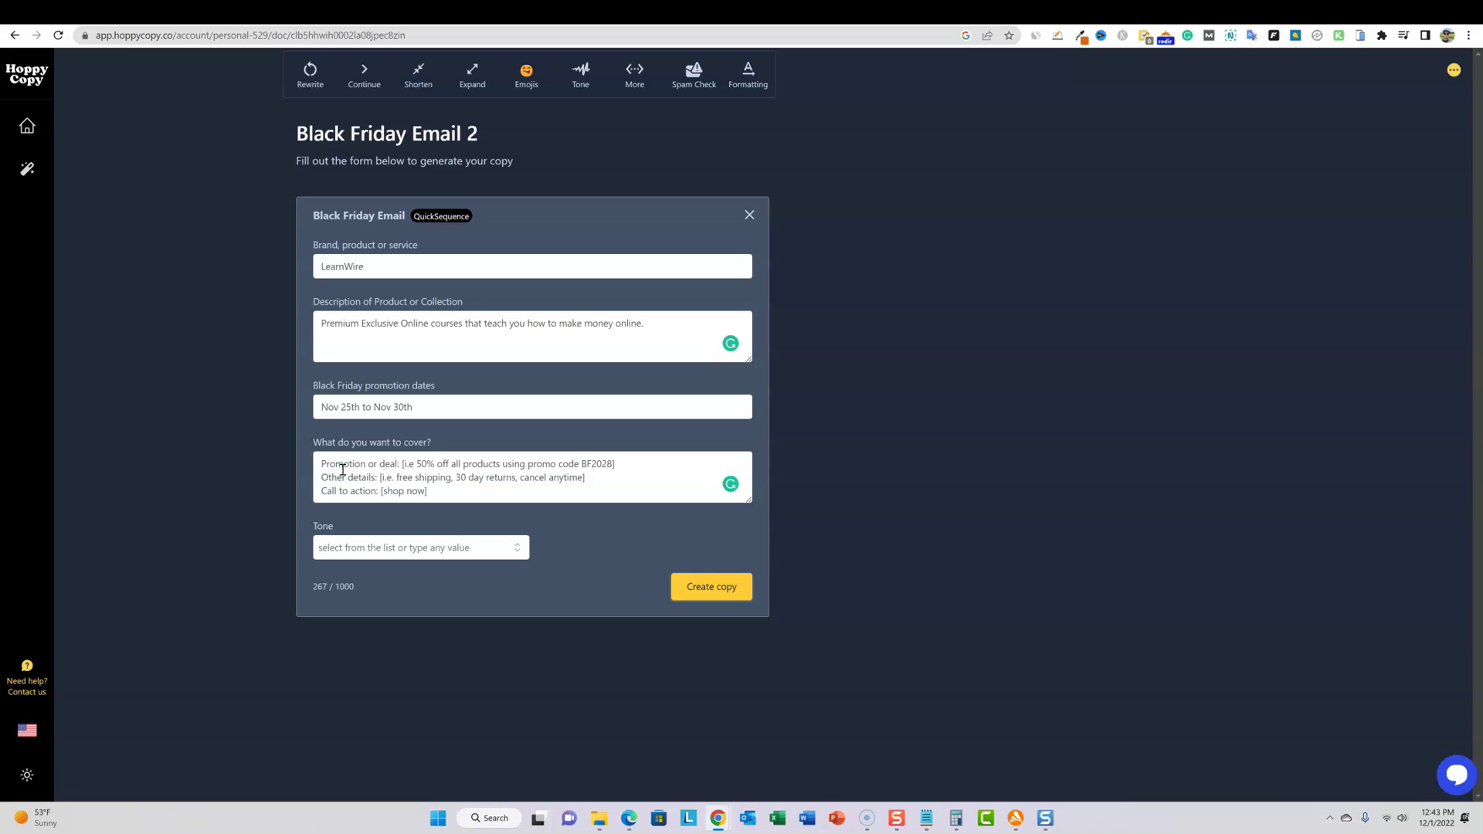
{"action": "left_click_drag", "start_coordinate": [444, 498], "coordinate": [264, 446]}
{"action": "type", "text": "50% off using the coupon code black"}
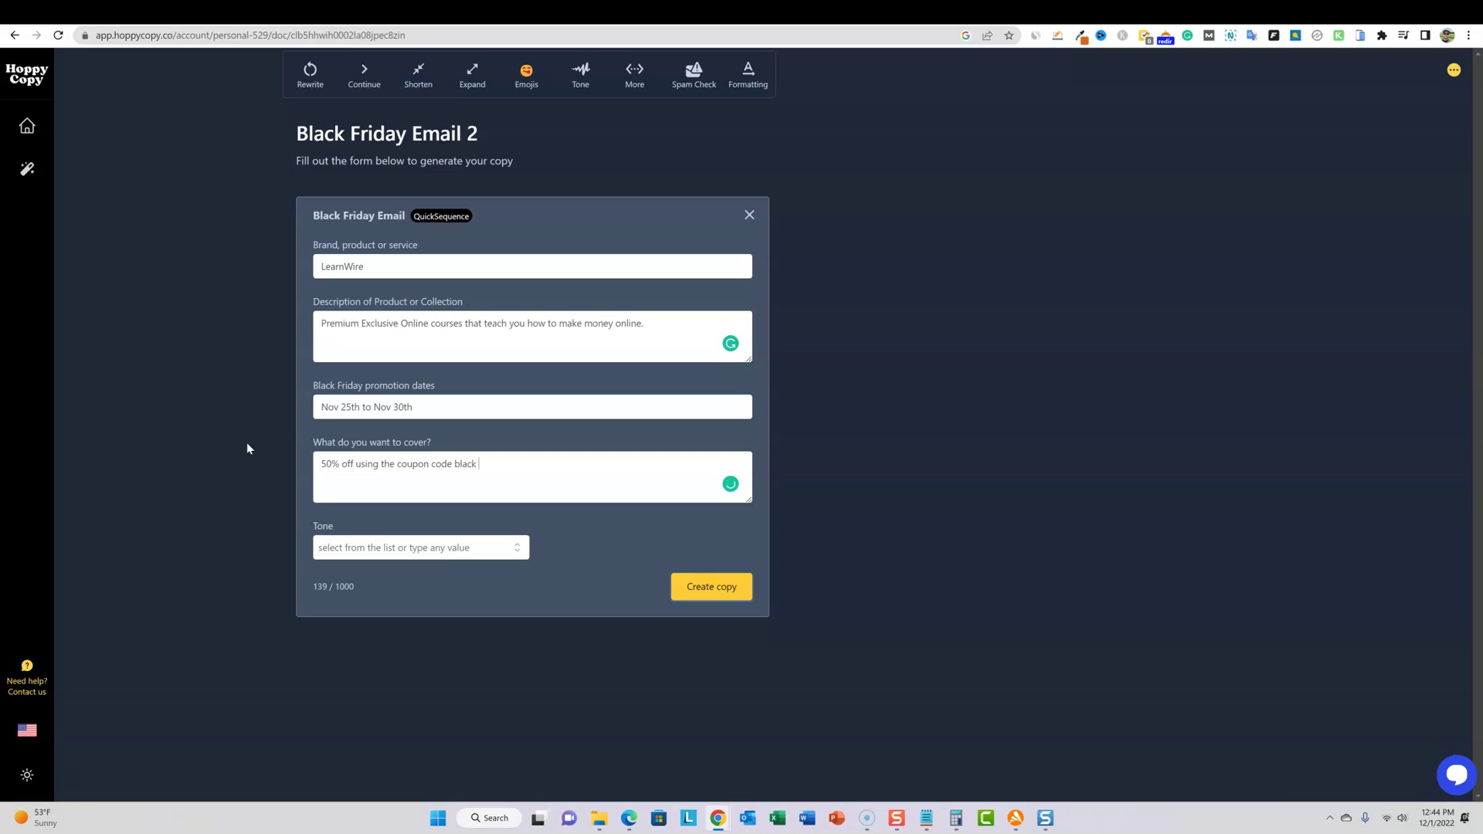
{"action": "type", "text": "friday22"}
{"action": "left_click_drag", "start_coordinate": [549, 463], "coordinate": [302, 470]}
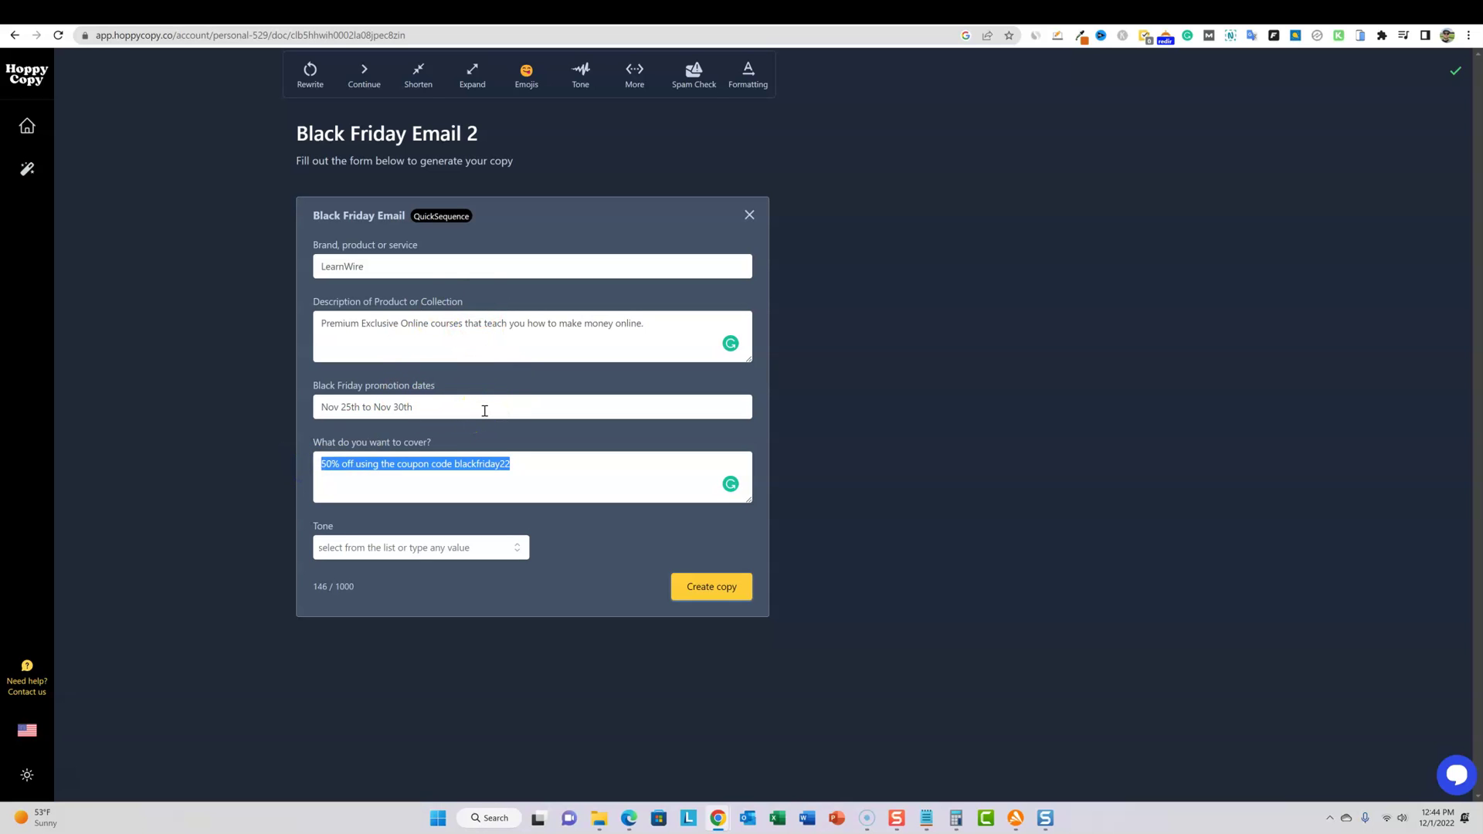
{"action": "left_click", "coordinate": [519, 551]}
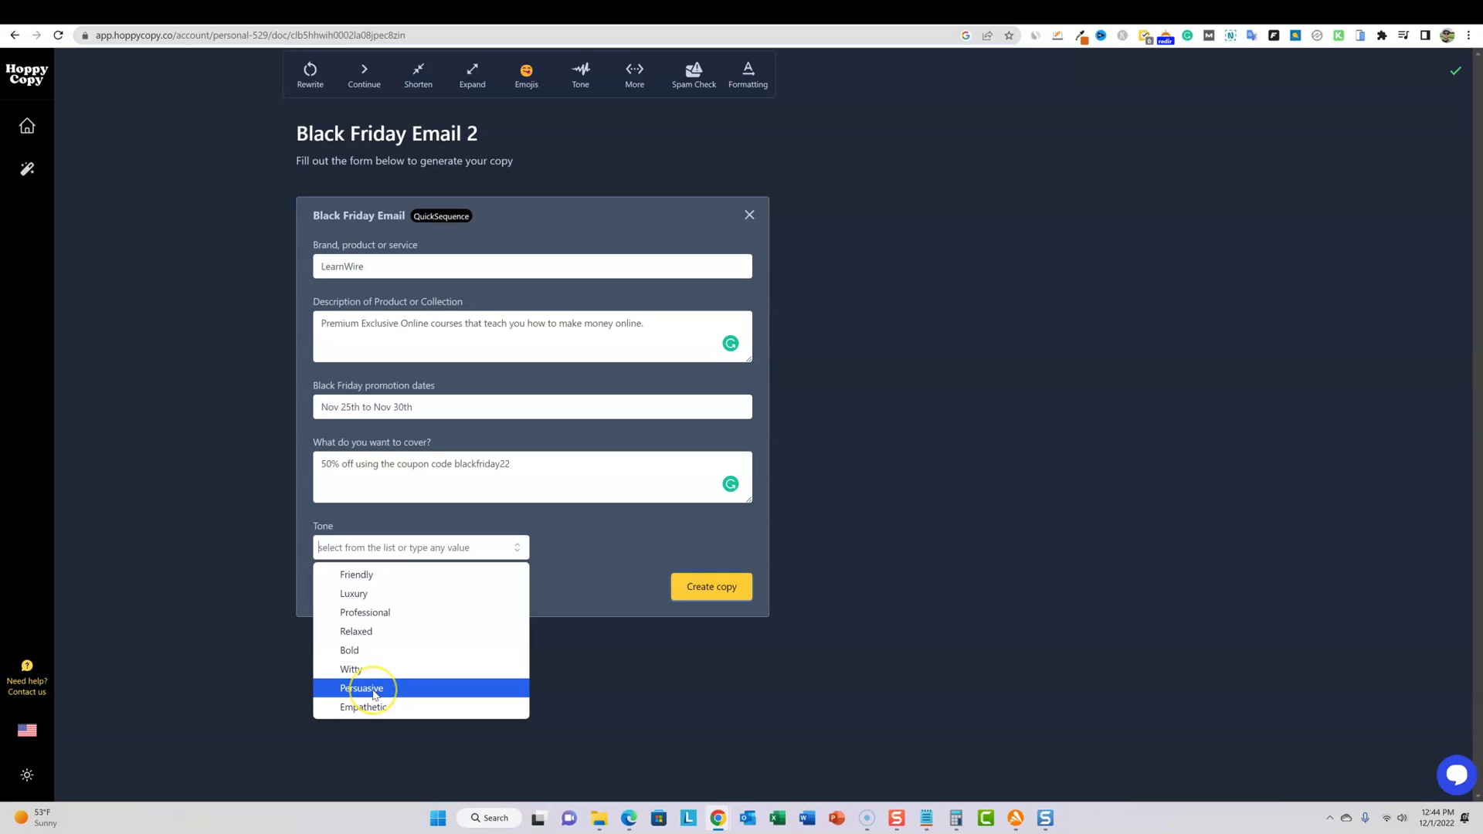
{"action": "left_click", "coordinate": [378, 630]}
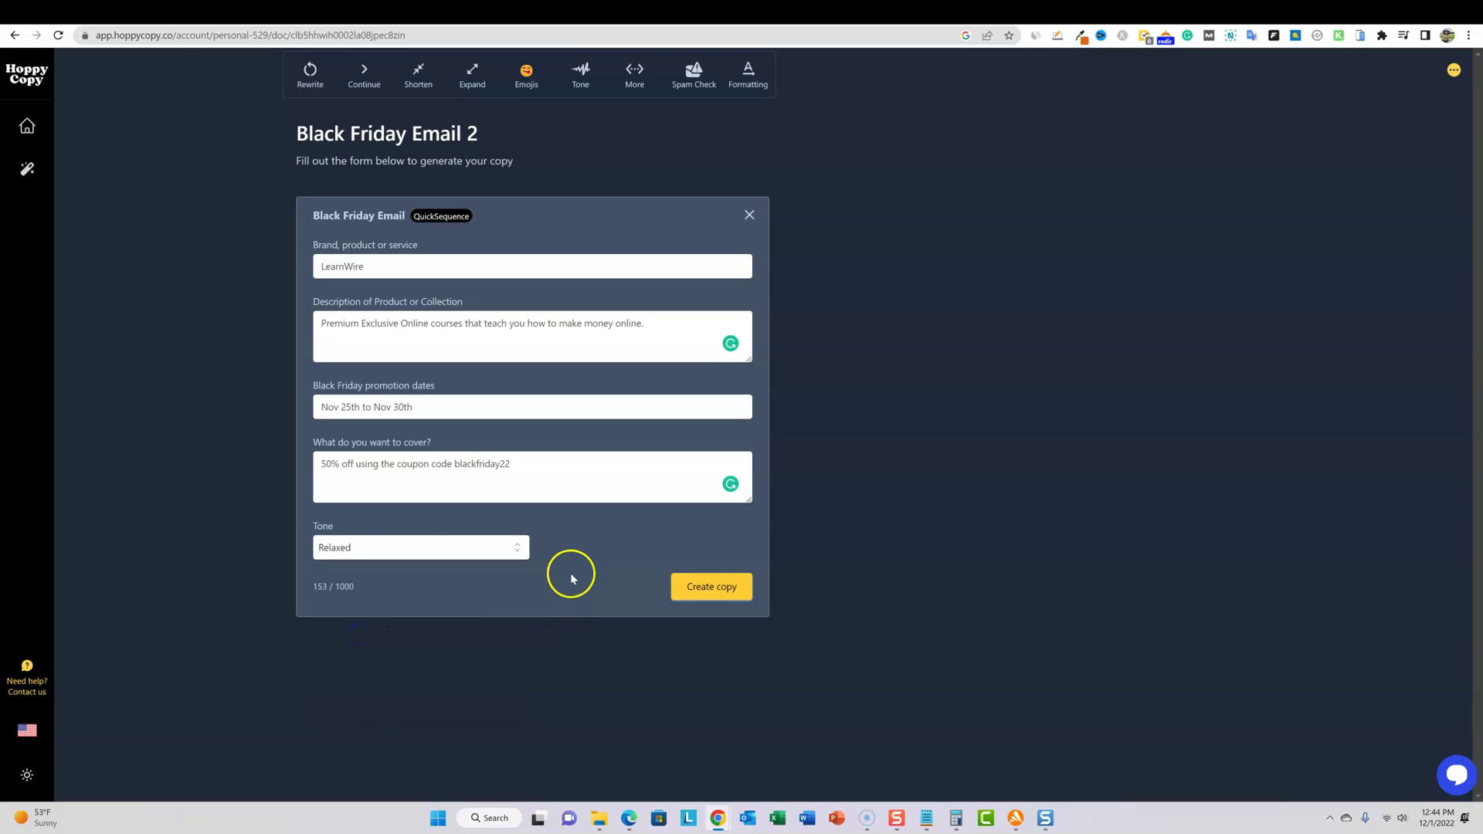
{"action": "left_click", "coordinate": [714, 589]}
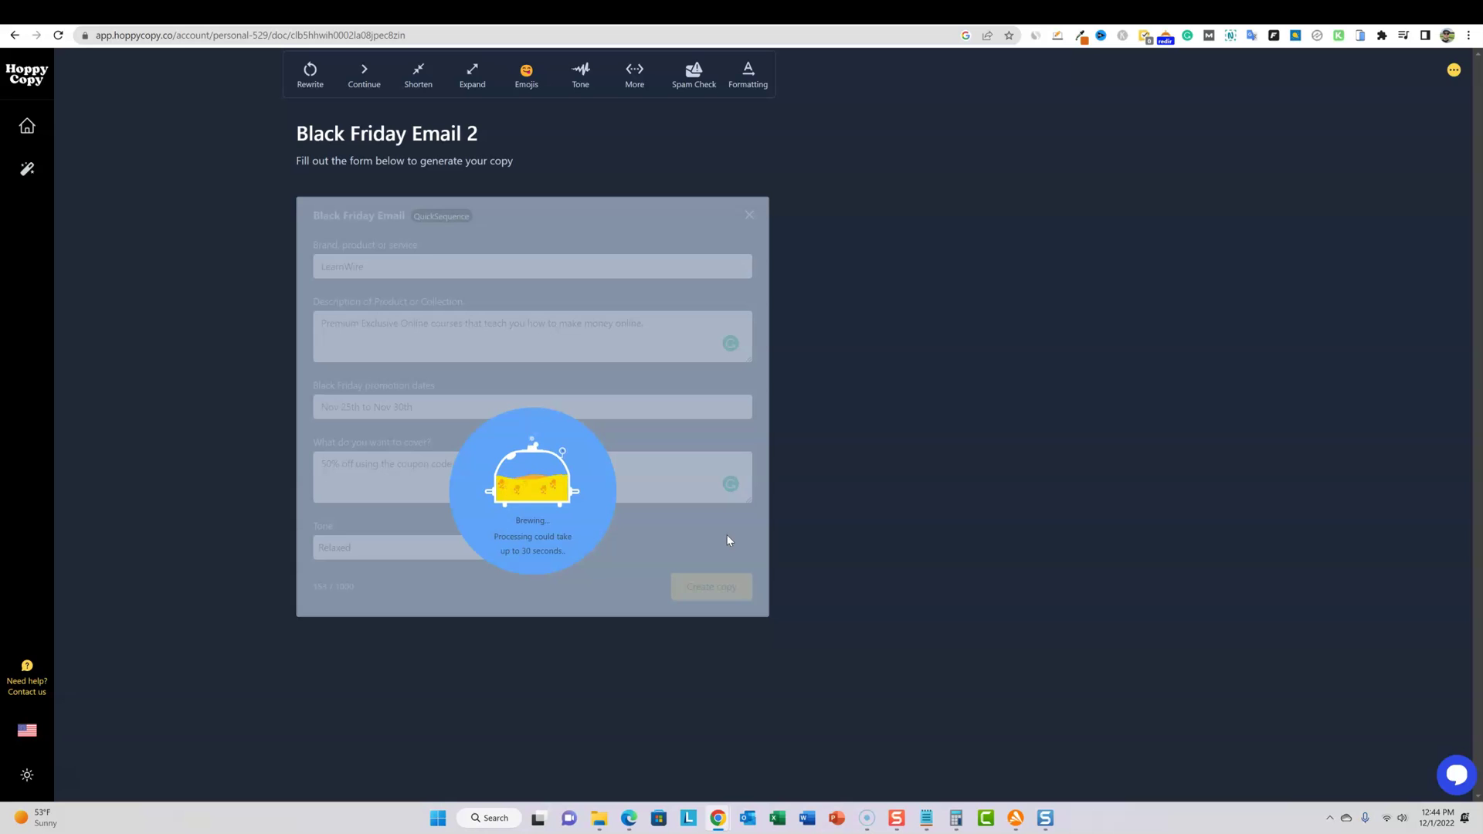
{"action": "left_click", "coordinate": [1069, 699]}
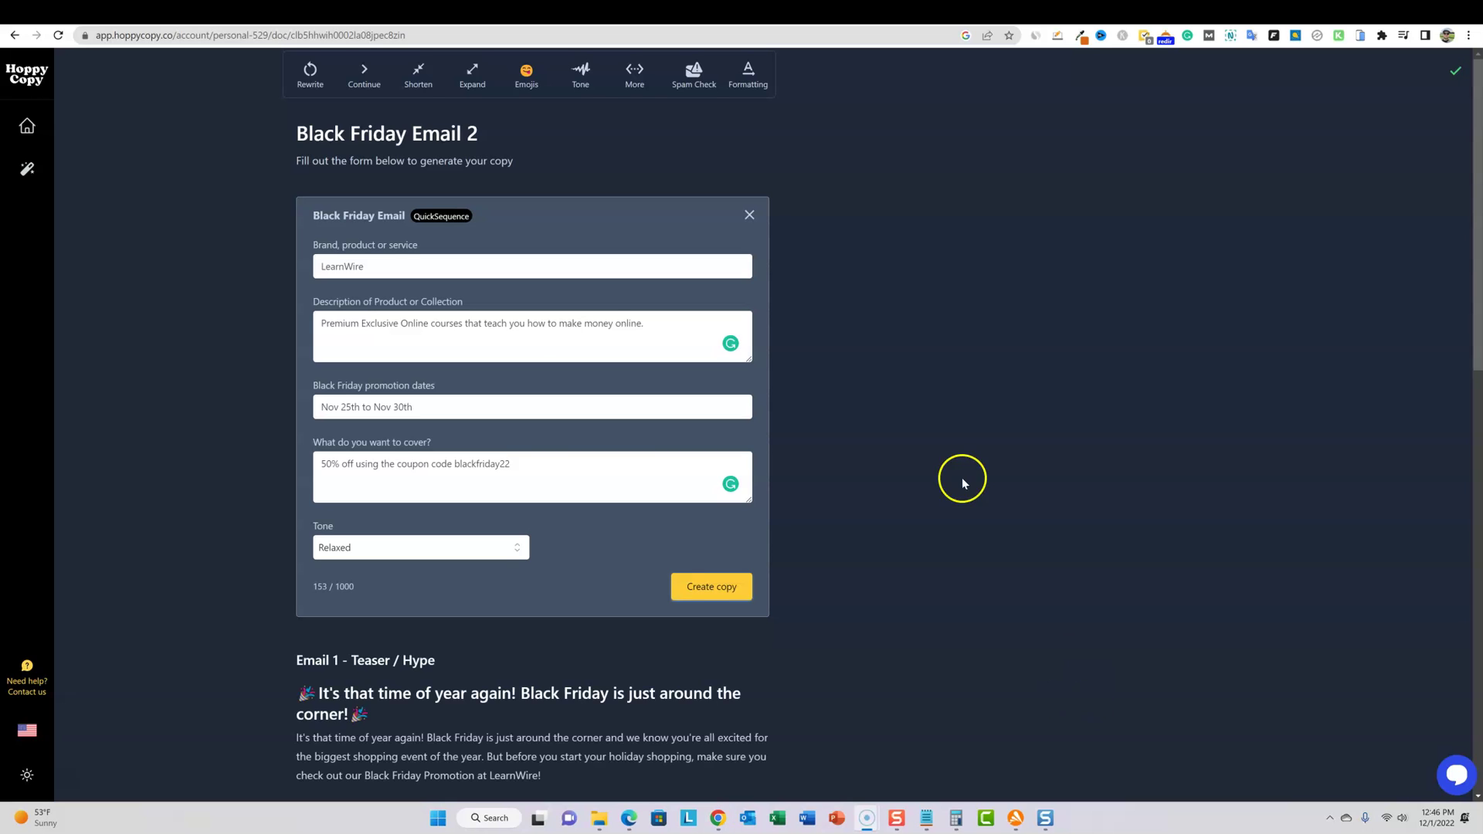
{"action": "scroll", "coordinate": [977, 379], "scroll_direction": "down", "scroll_amount": 1}
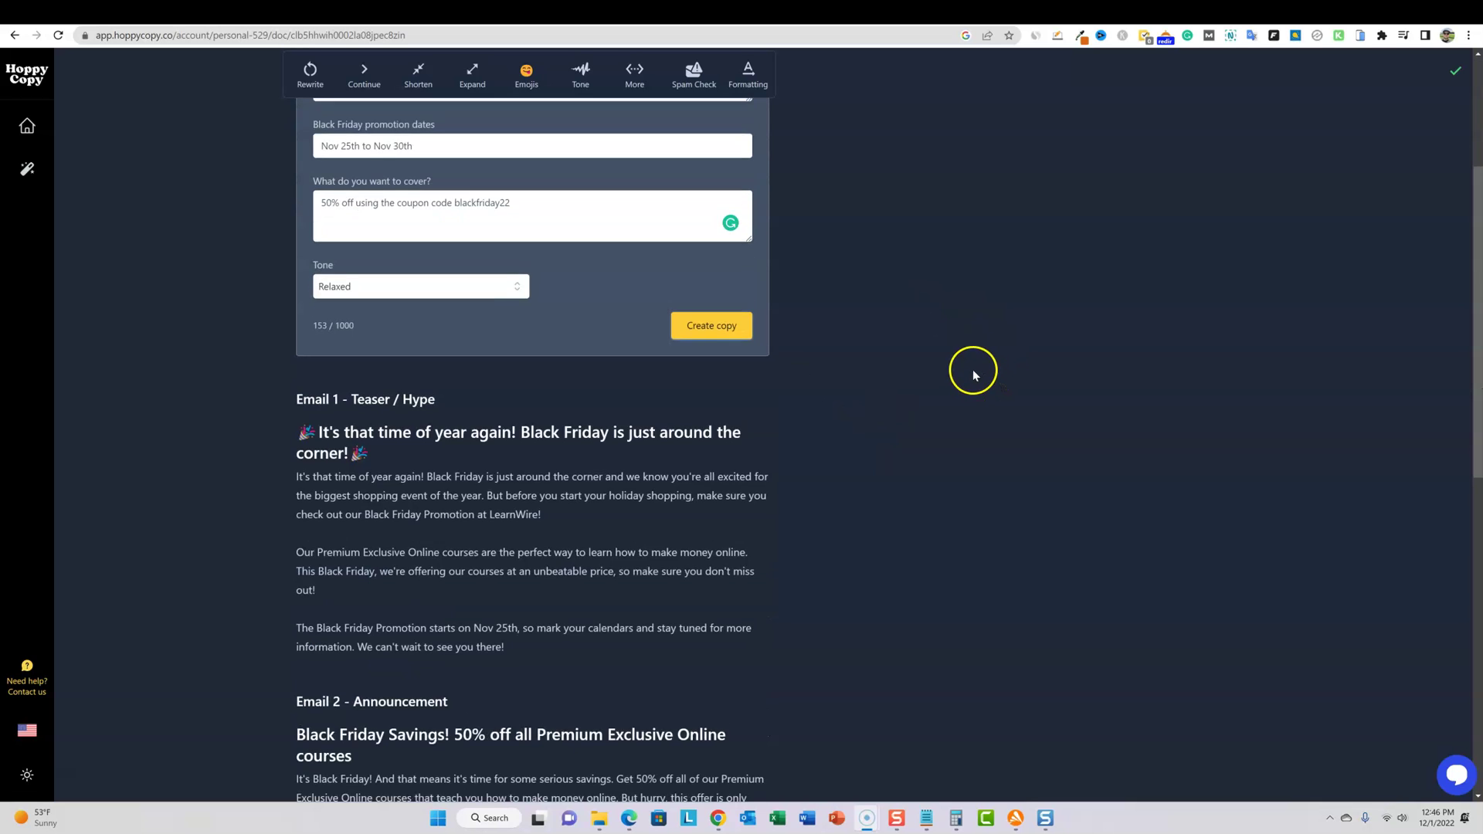
{"action": "scroll", "coordinate": [975, 379], "scroll_direction": "up", "scroll_amount": 1}
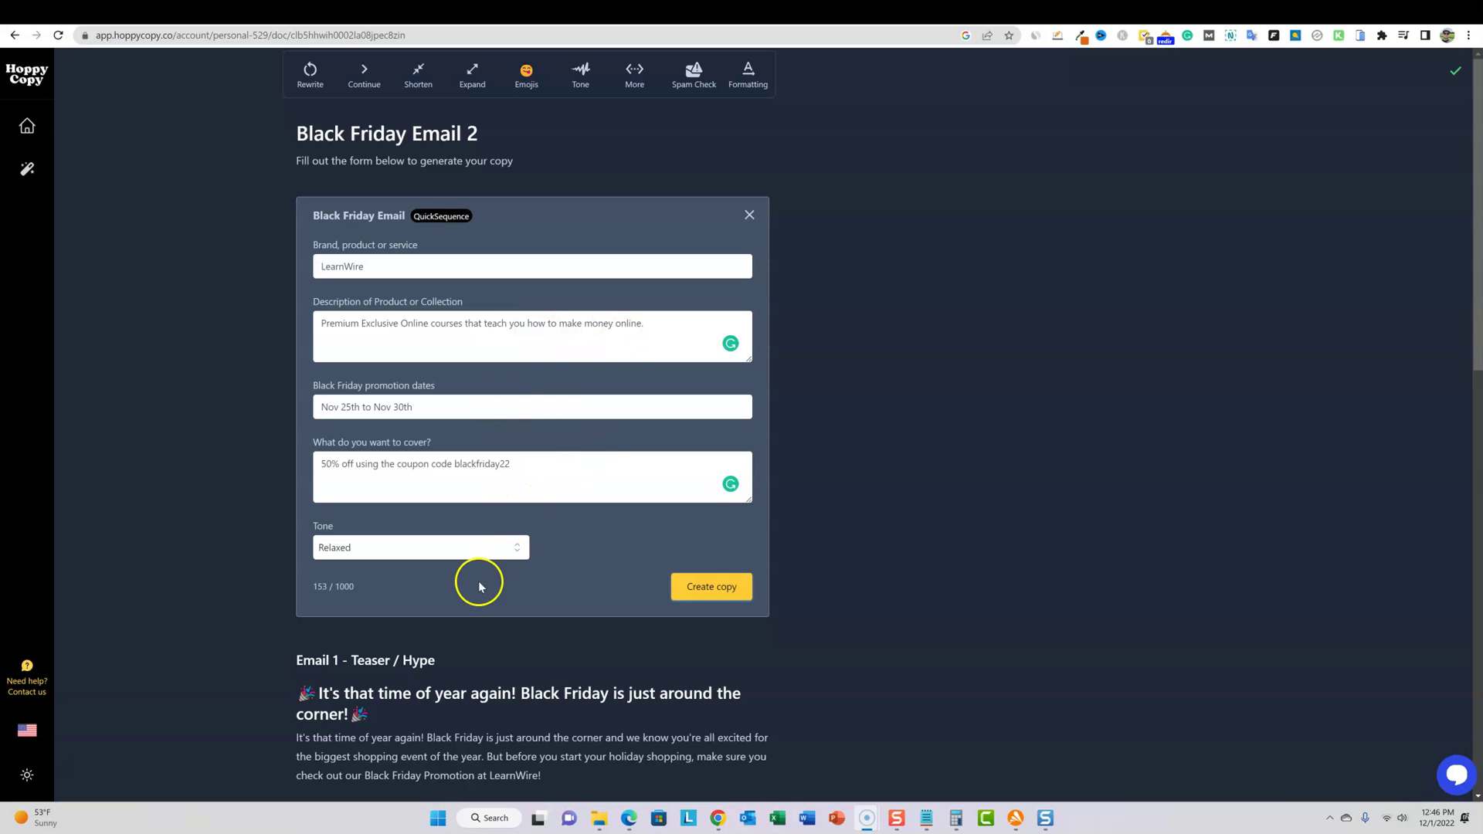
{"action": "scroll", "coordinate": [837, 590], "scroll_direction": "down", "scroll_amount": 9}
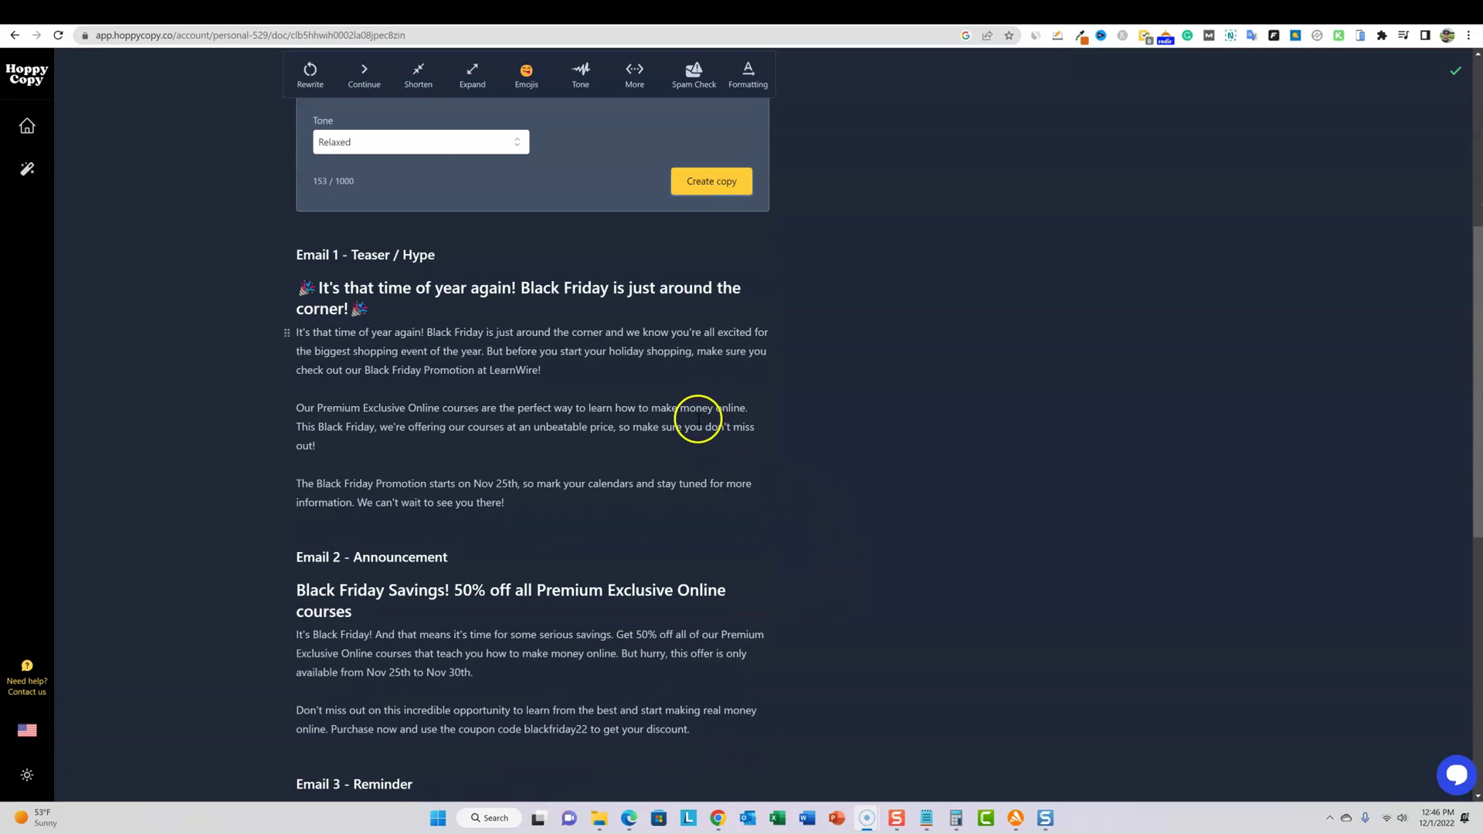
{"action": "scroll", "coordinate": [815, 419], "scroll_direction": "down", "scroll_amount": 2}
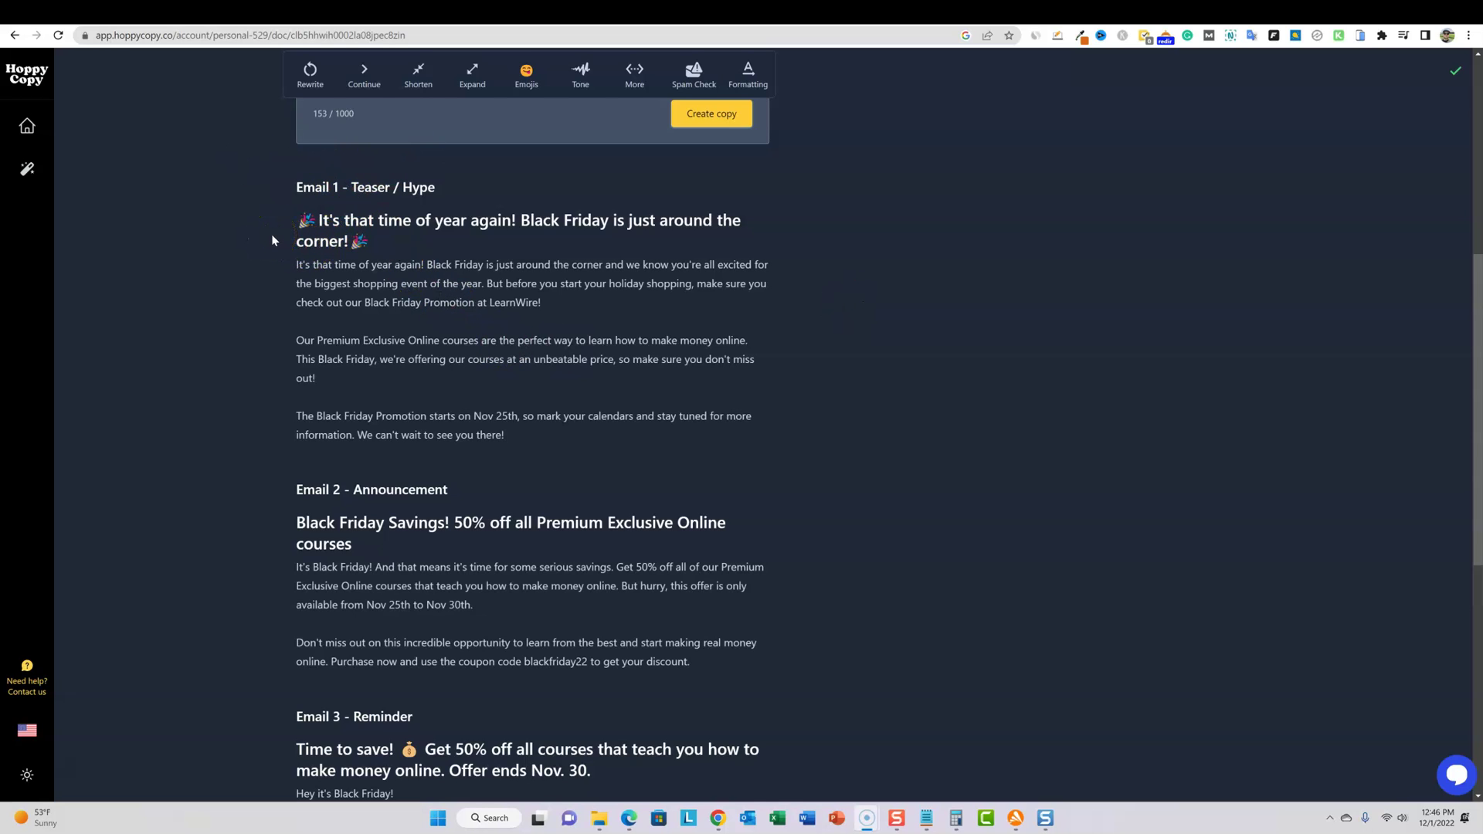
{"action": "triple_click", "coordinate": [324, 222]}
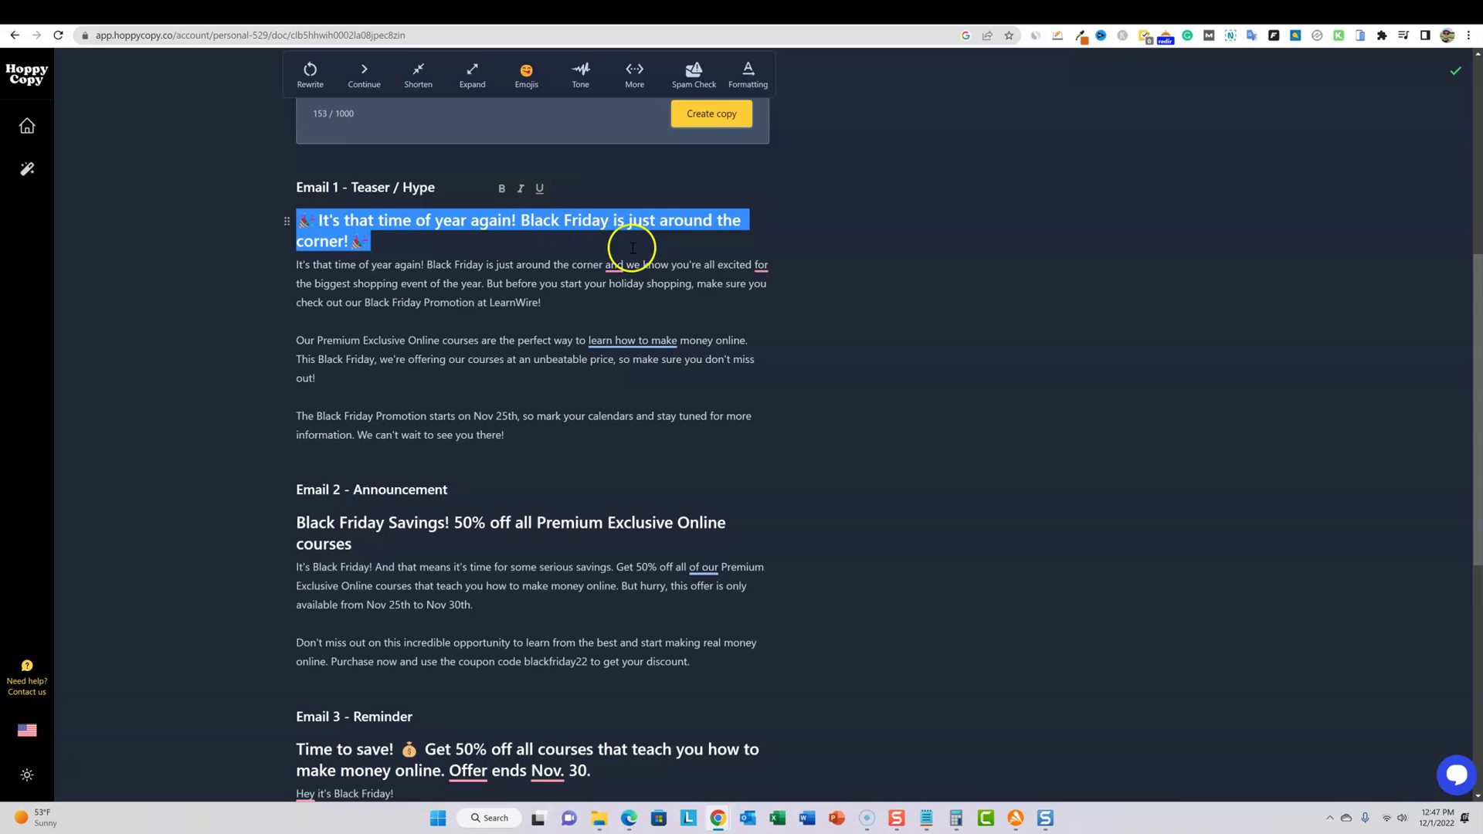
{"action": "left_click", "coordinate": [313, 83]}
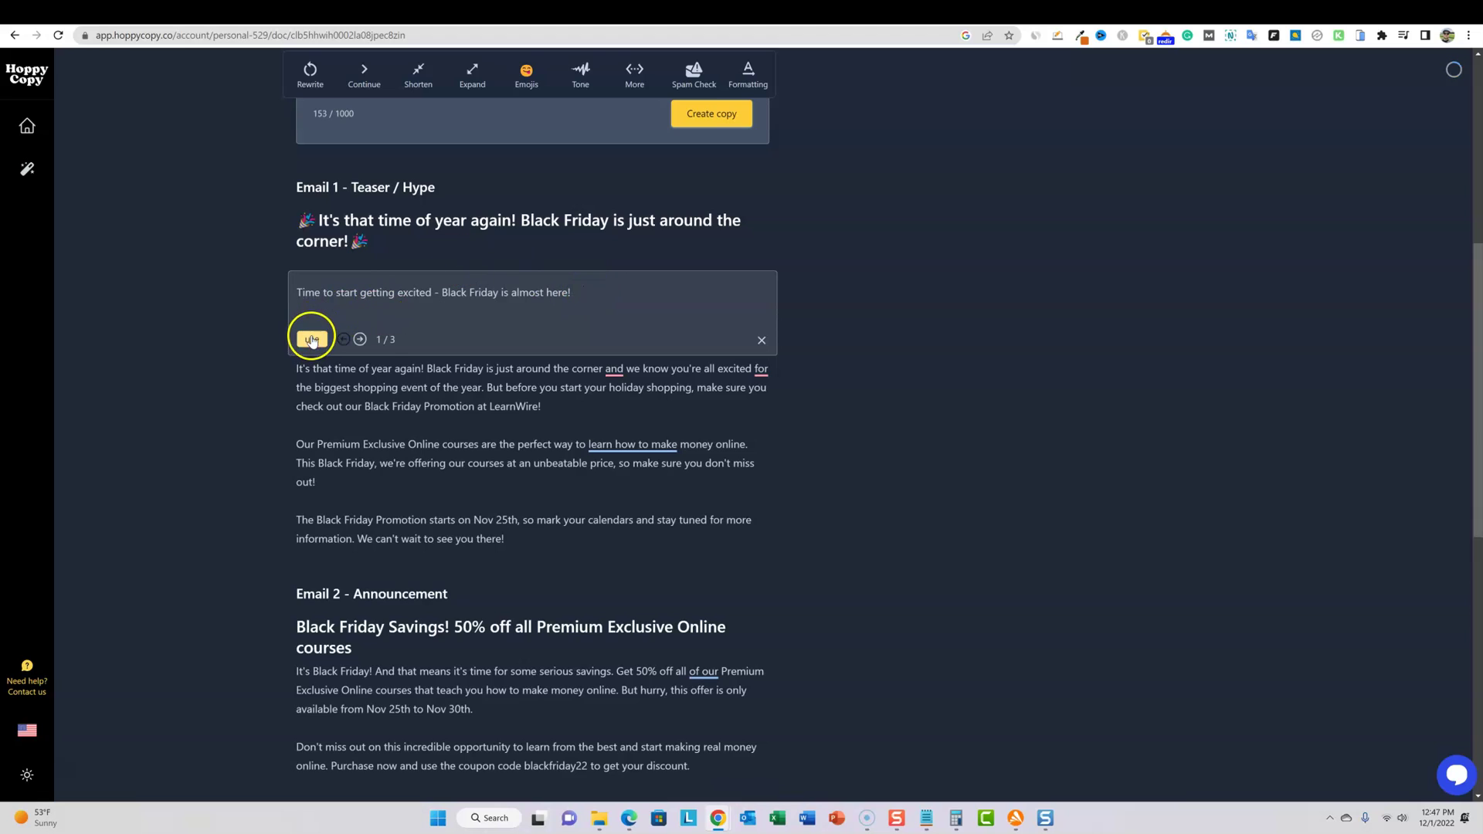
{"action": "left_click", "coordinate": [360, 340]}
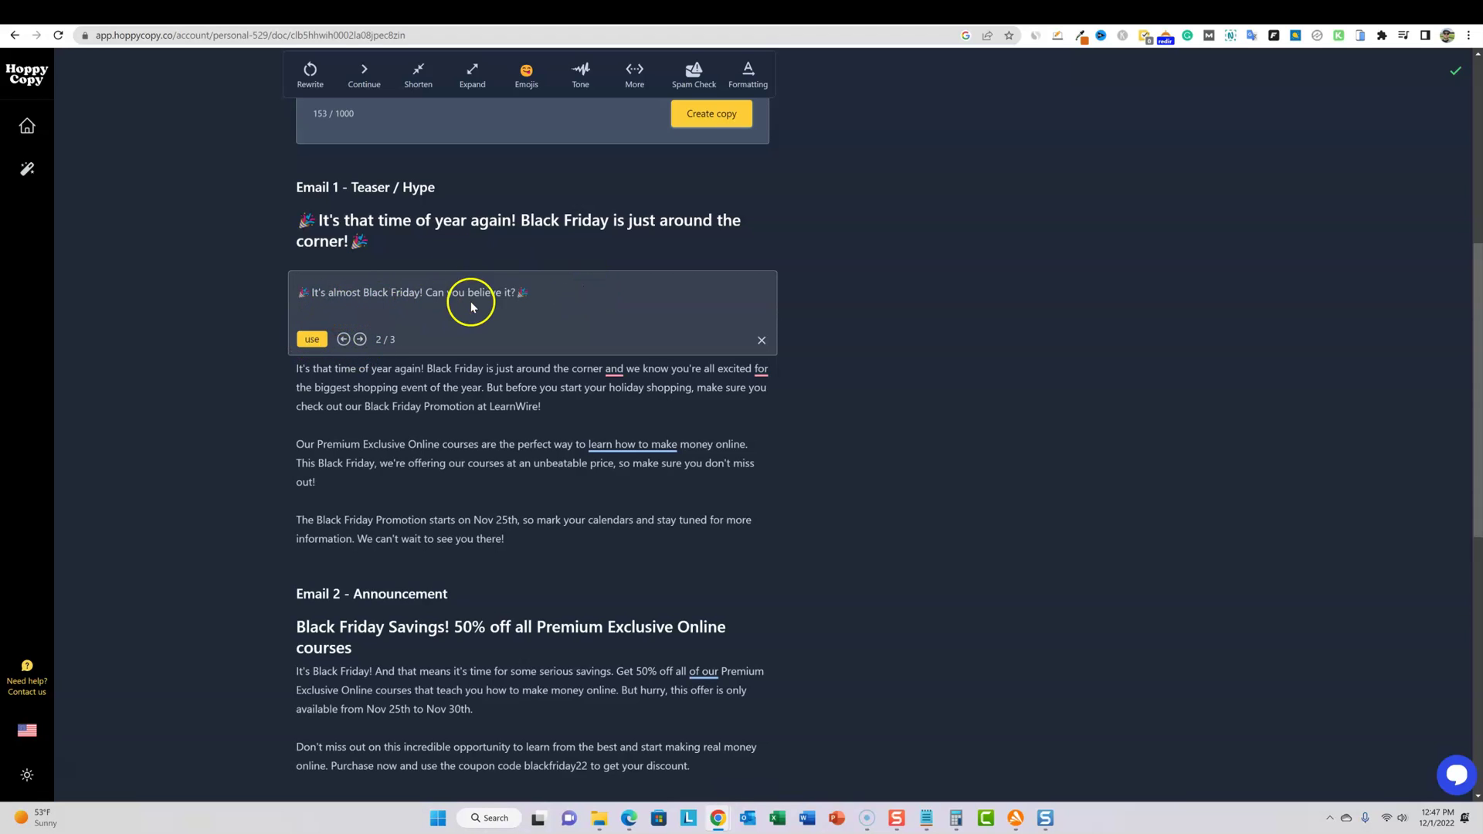
{"action": "left_click", "coordinate": [359, 340]}
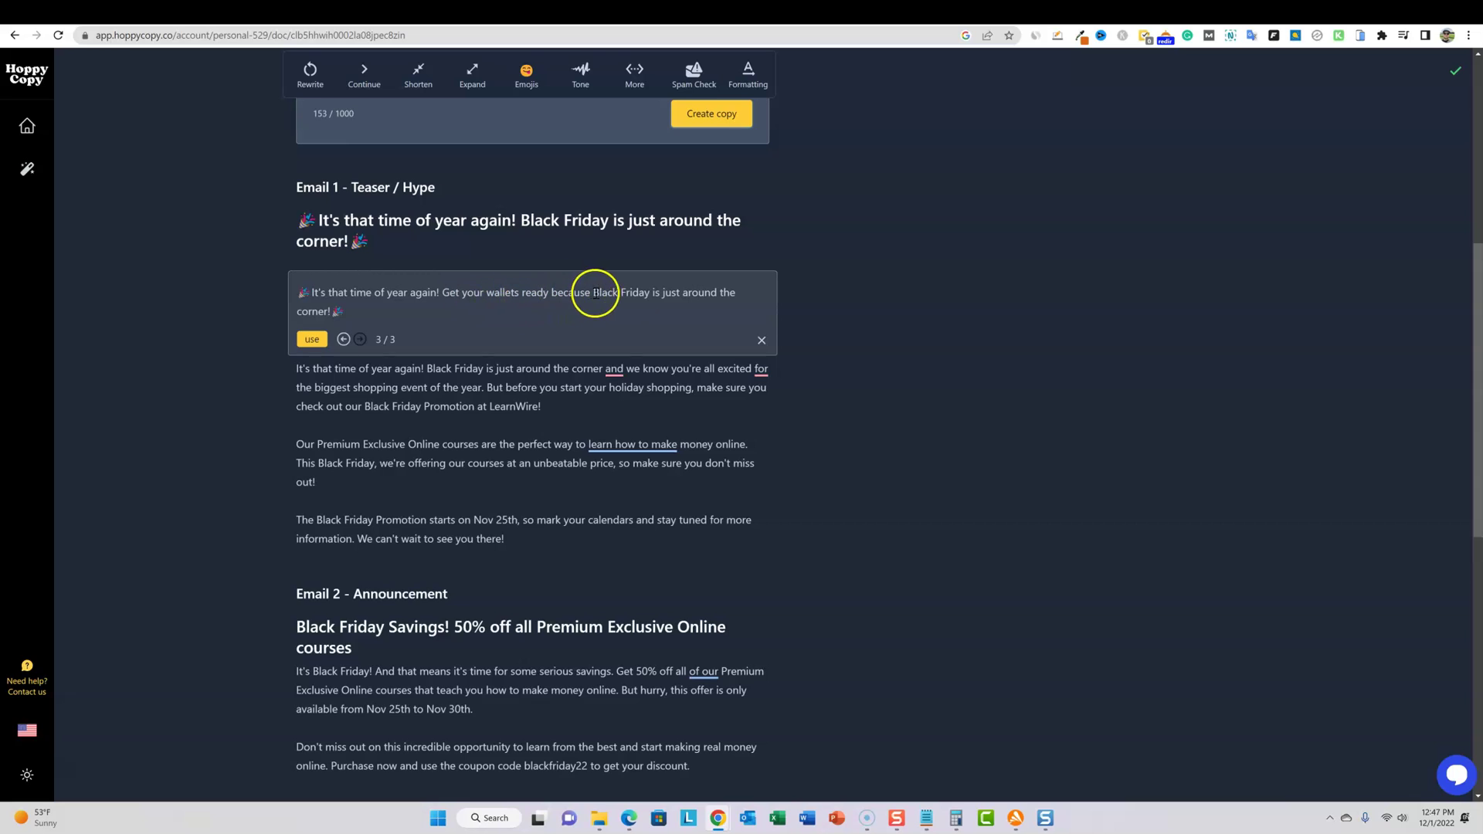
{"action": "left_click", "coordinate": [760, 340]}
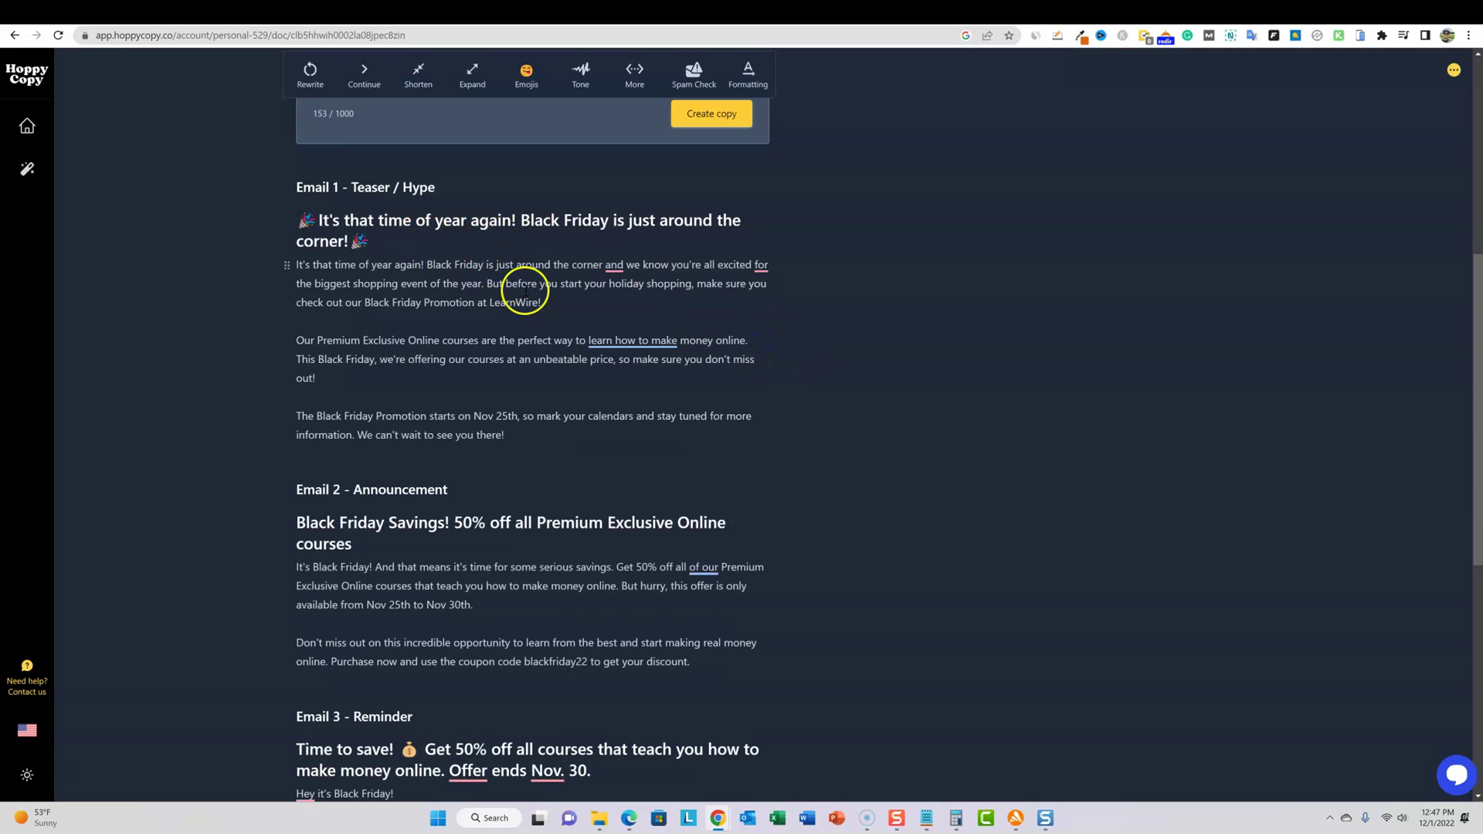
{"action": "left_click_drag", "start_coordinate": [541, 302], "coordinate": [309, 247]}
{"action": "left_click", "coordinate": [830, 380]}
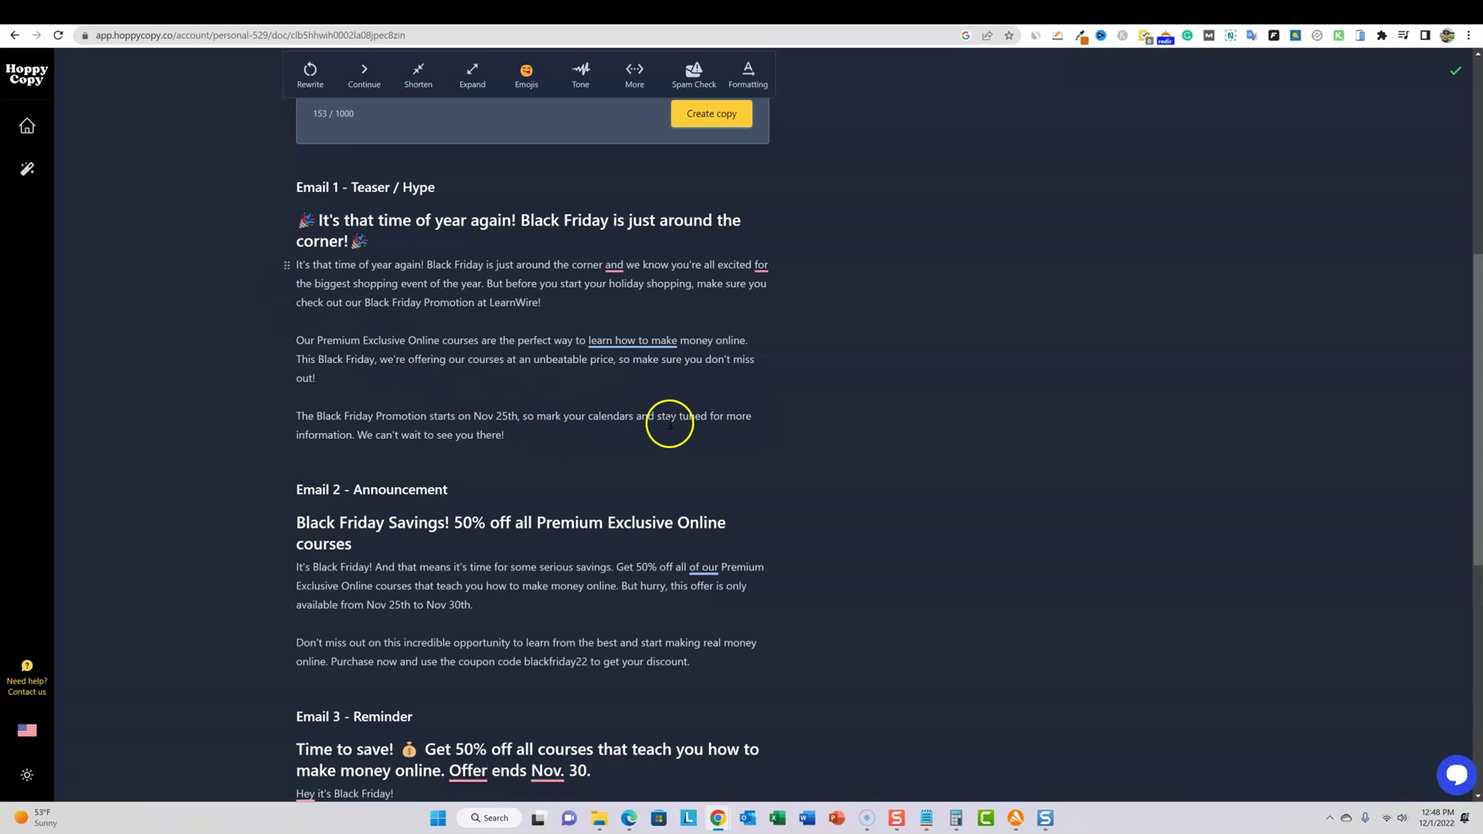
{"action": "left_click_drag", "start_coordinate": [540, 430], "coordinate": [283, 217]}
{"action": "left_click", "coordinate": [801, 407]}
{"action": "scroll", "coordinate": [811, 472], "scroll_direction": "down", "scroll_amount": 5}
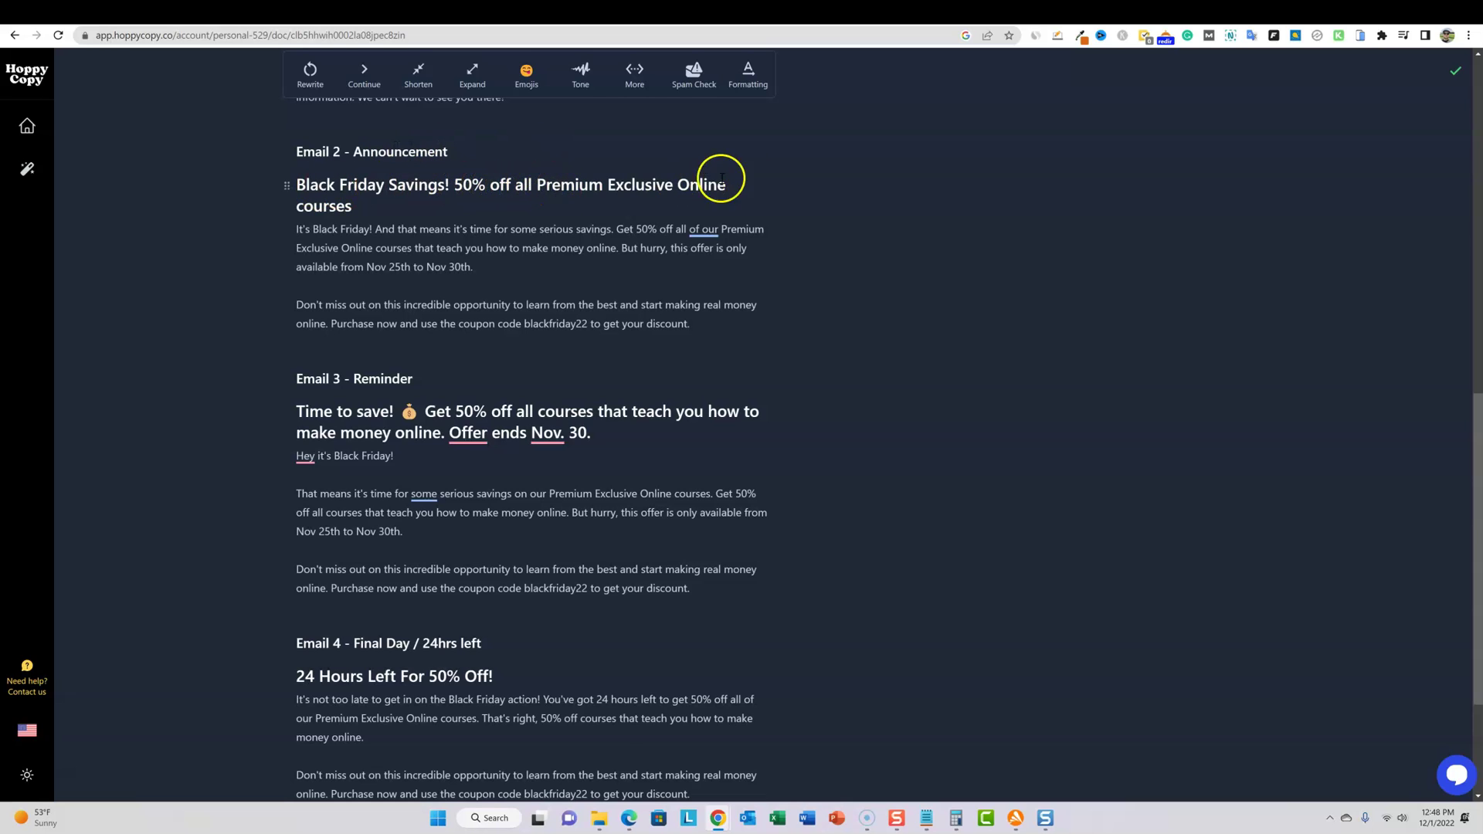
{"action": "left_click_drag", "start_coordinate": [352, 207], "coordinate": [296, 187]}
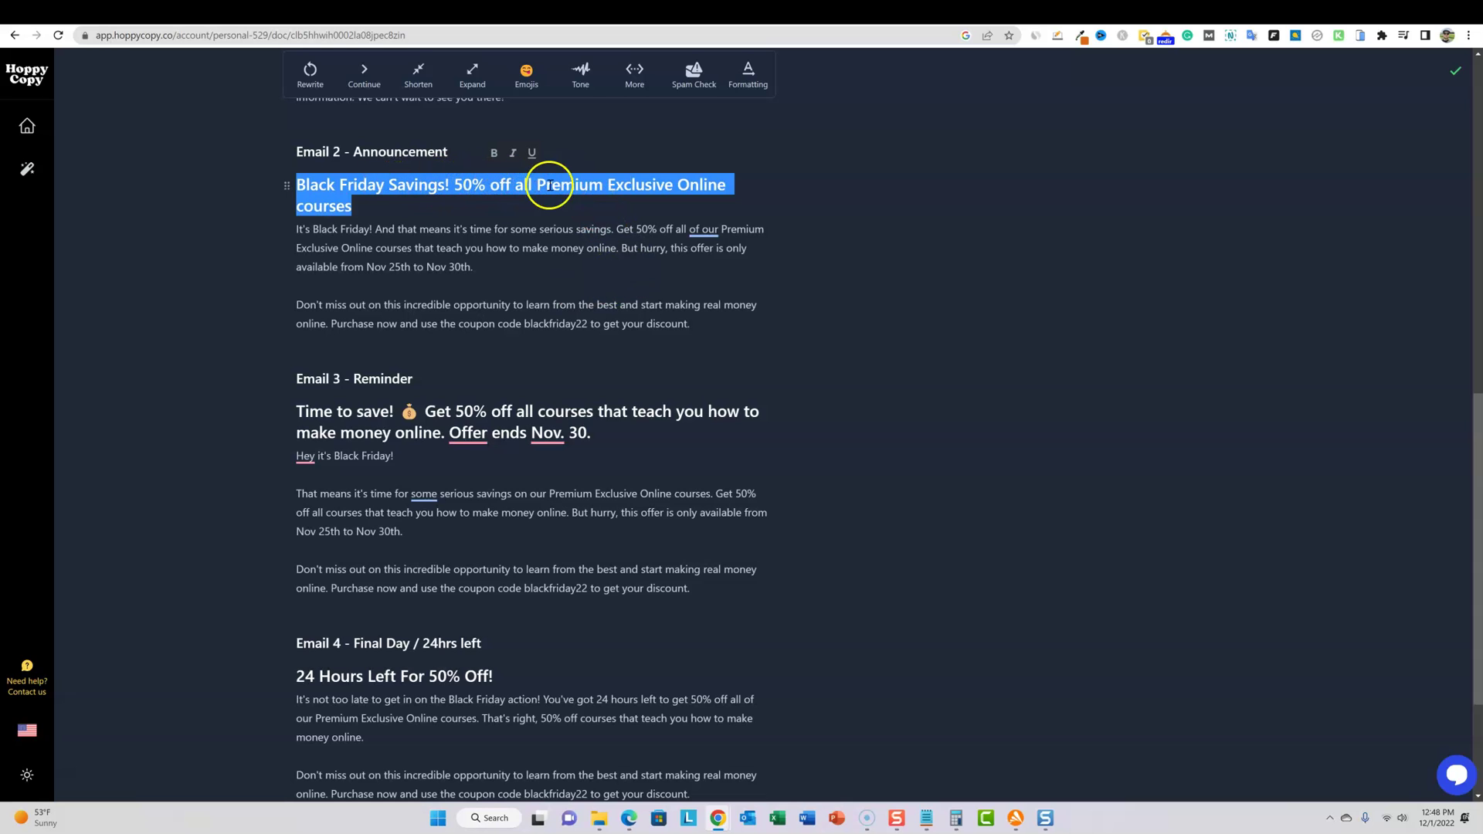
{"action": "left_click", "coordinate": [357, 186]}
{"action": "double_click", "coordinate": [386, 186]}
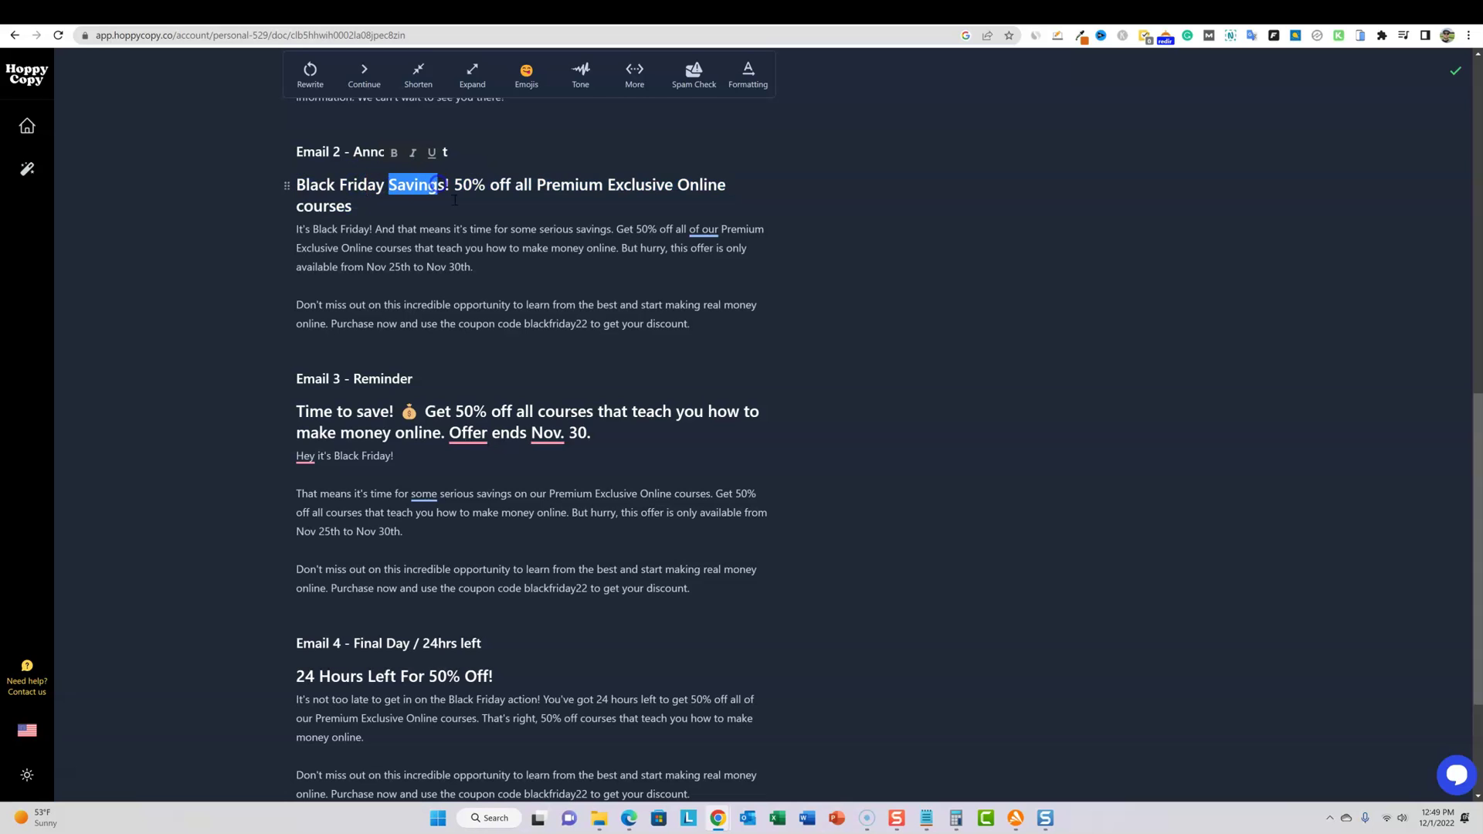
{"action": "left_click_drag", "start_coordinate": [485, 185], "coordinate": [512, 185]}
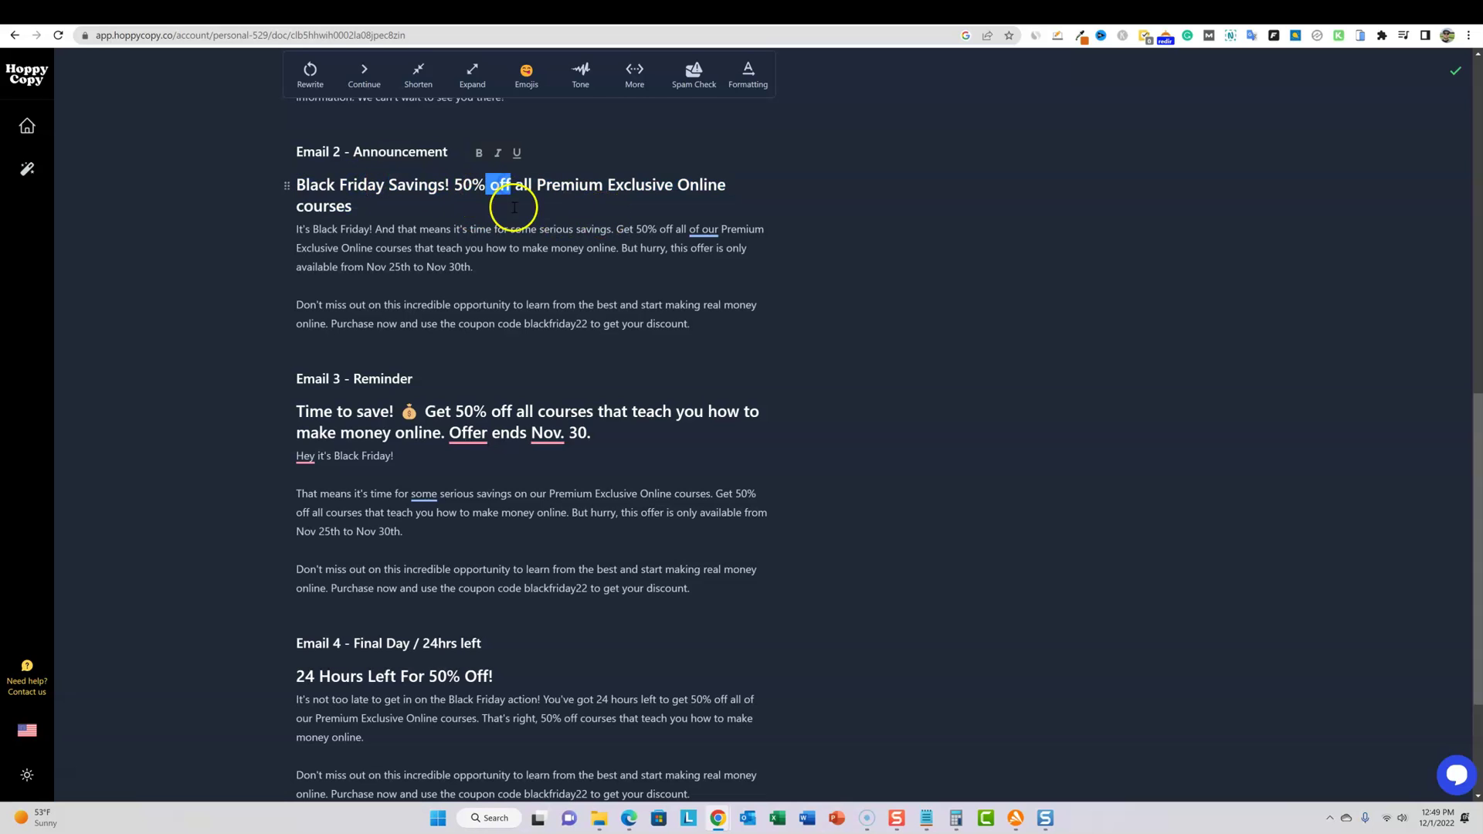
{"action": "left_click_drag", "start_coordinate": [677, 186], "coordinate": [717, 186]}
{"action": "double_click", "coordinate": [324, 207]}
{"action": "left_click_drag", "start_coordinate": [384, 185], "coordinate": [304, 183]}
{"action": "left_click", "coordinate": [442, 262]}
Step: Scroll through Emails 3–5 of the LearnWire sequence, checking the Email 4 and 5 headings
{"action": "left_click", "coordinate": [712, 326]}
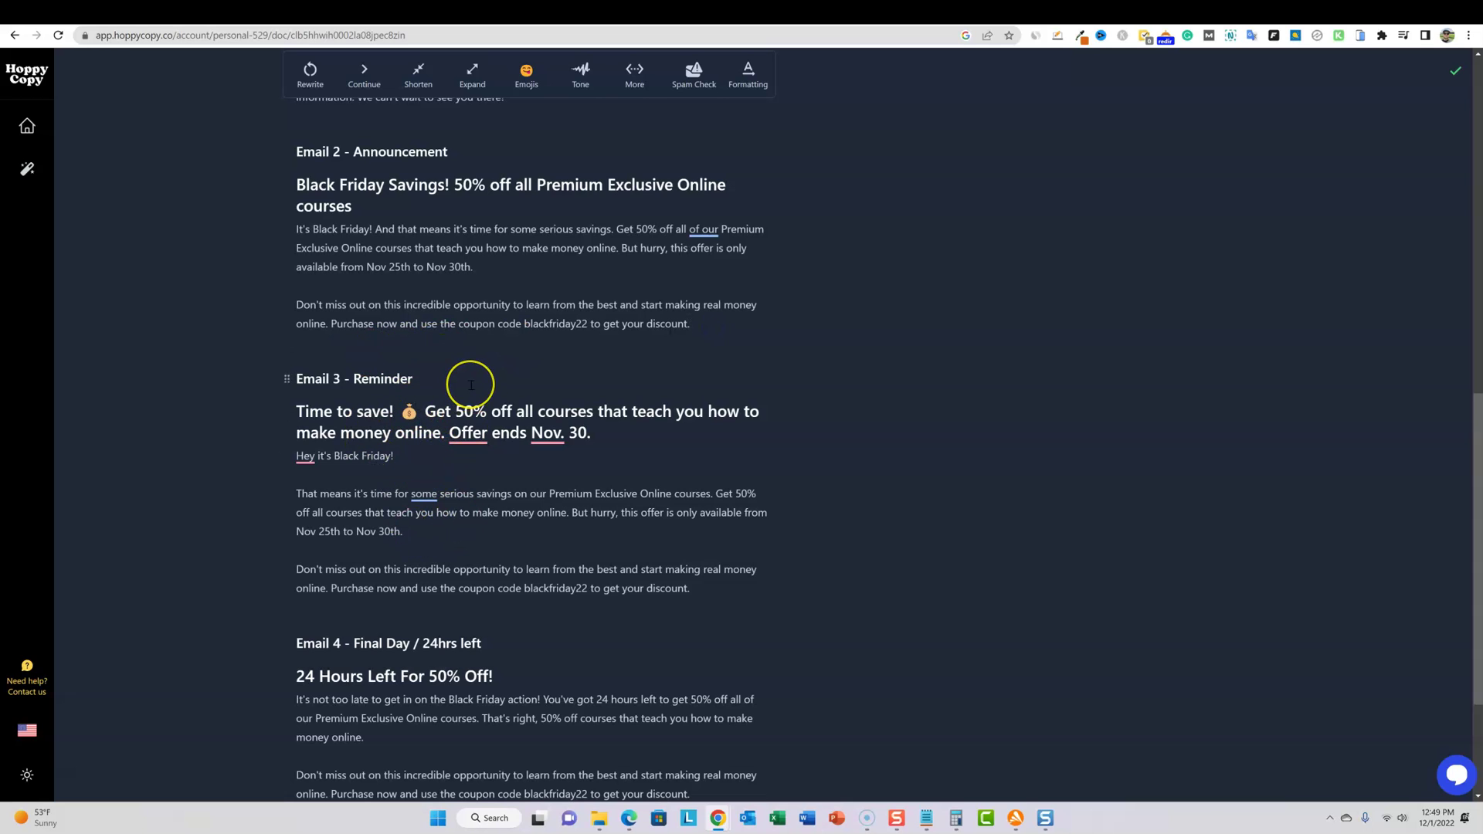
{"action": "scroll", "coordinate": [471, 386], "scroll_direction": "down", "scroll_amount": 1}
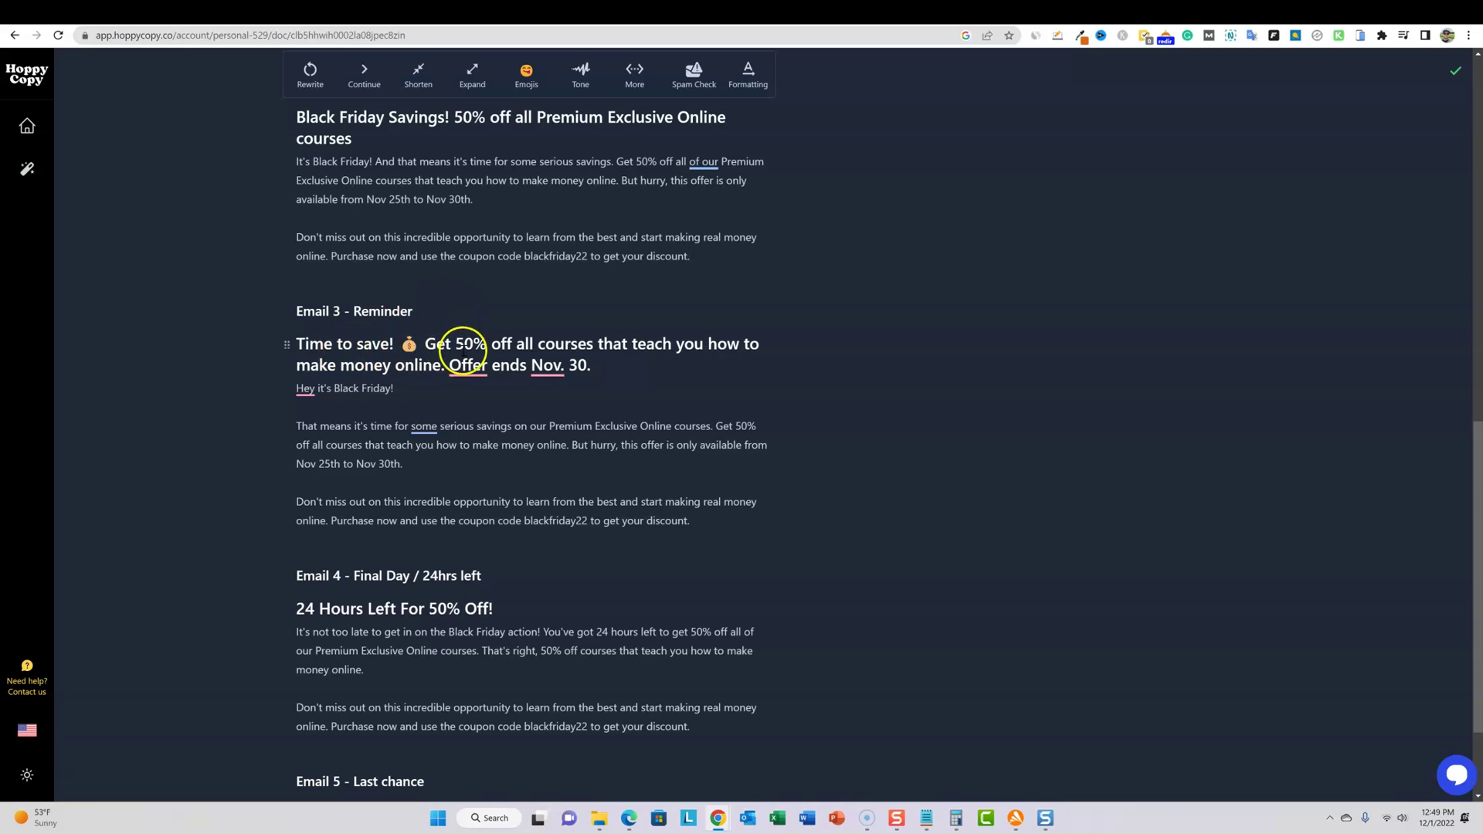
{"action": "scroll", "coordinate": [599, 451], "scroll_direction": "down", "scroll_amount": 1}
{"action": "scroll", "coordinate": [605, 439], "scroll_direction": "down", "scroll_amount": 1}
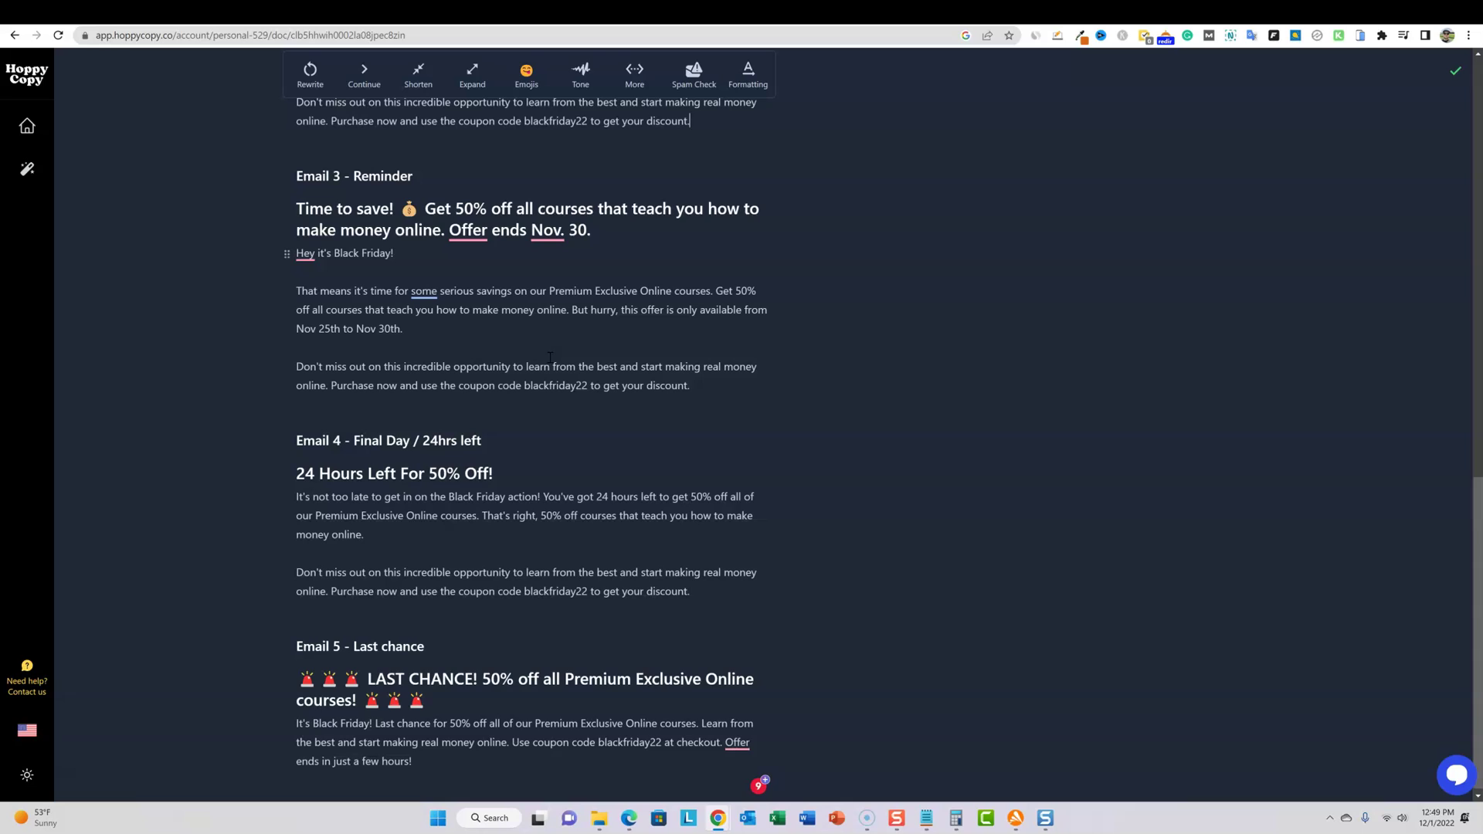
{"action": "left_click_drag", "start_coordinate": [333, 440], "coordinate": [458, 440]}
{"action": "left_click", "coordinate": [309, 645]}
{"action": "left_click_drag", "start_coordinate": [309, 645], "coordinate": [424, 647]}
{"action": "scroll", "coordinate": [589, 507], "scroll_direction": "up", "scroll_amount": 15}
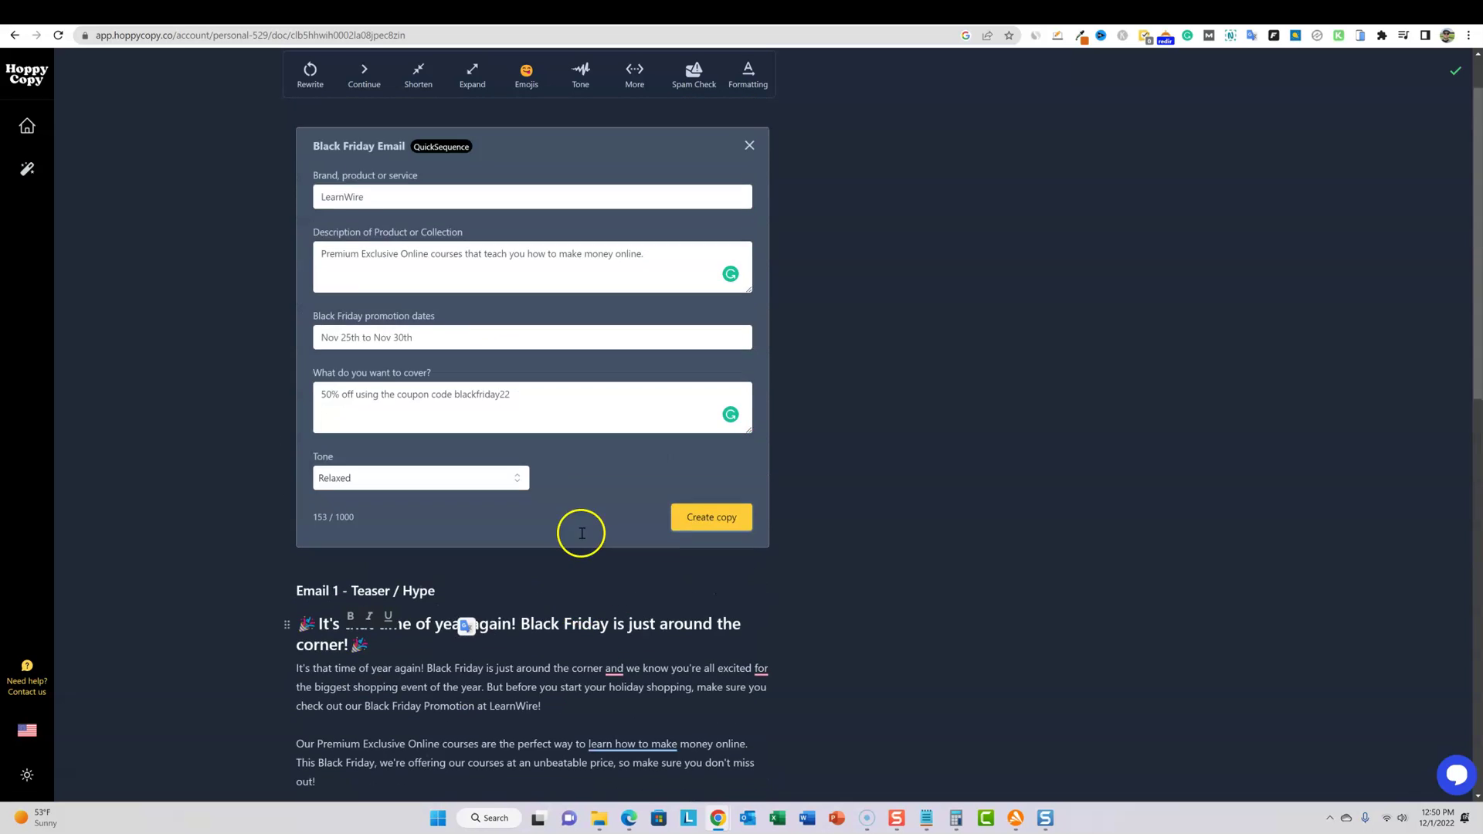
{"action": "scroll", "coordinate": [582, 533], "scroll_direction": "up", "scroll_amount": 1}
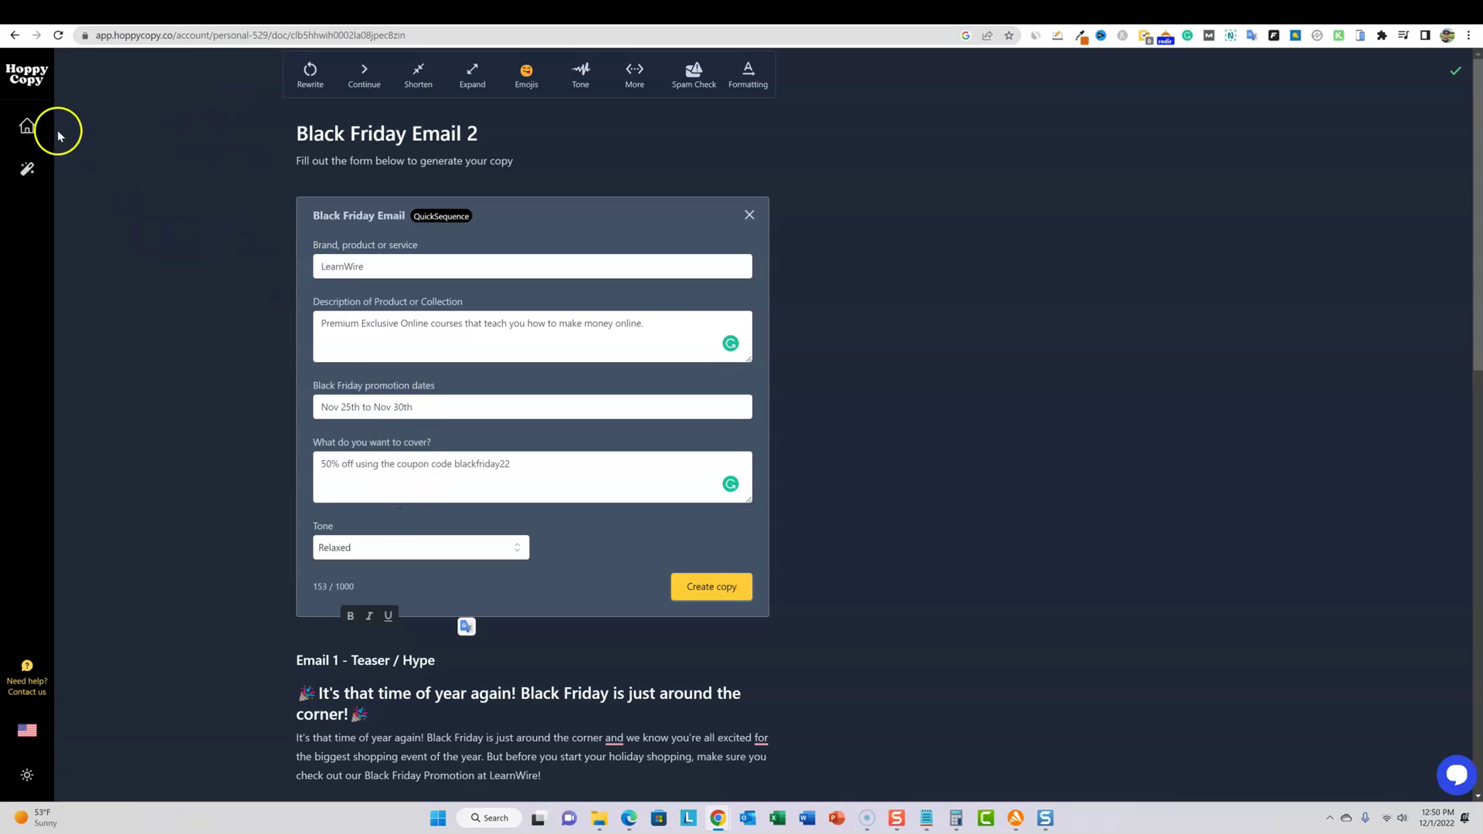
Step: Add a Lead Nurture Email from the Email Campaigns templates
{"action": "left_click", "coordinate": [27, 168]}
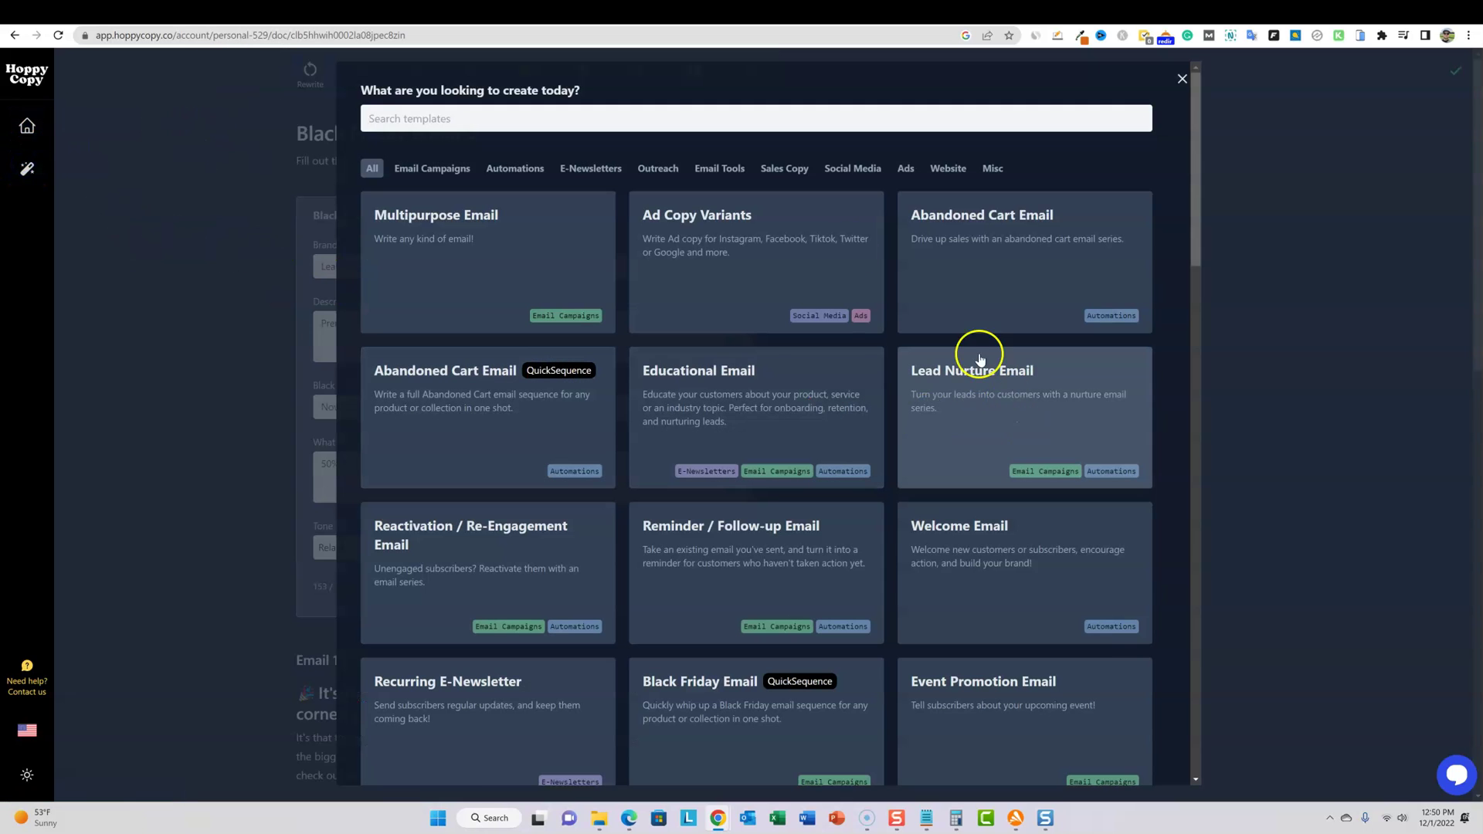
{"action": "left_click", "coordinate": [433, 169]}
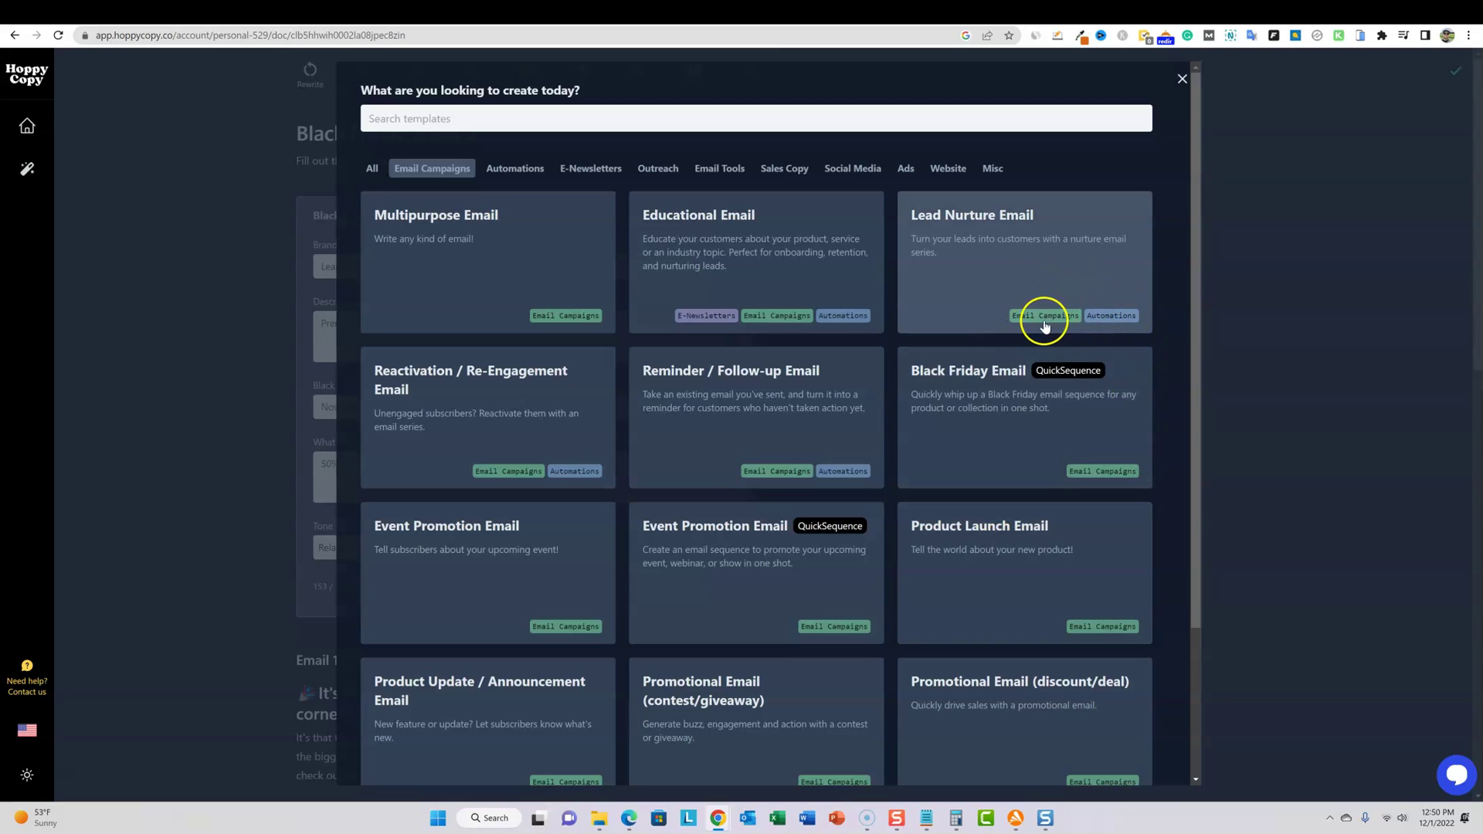
{"action": "left_click", "coordinate": [1000, 258]}
Step: Enter LearnWire as the brand and a 9-to-5 job leavers target persona
{"action": "scroll", "coordinate": [390, 381], "scroll_direction": "down", "scroll_amount": 4}
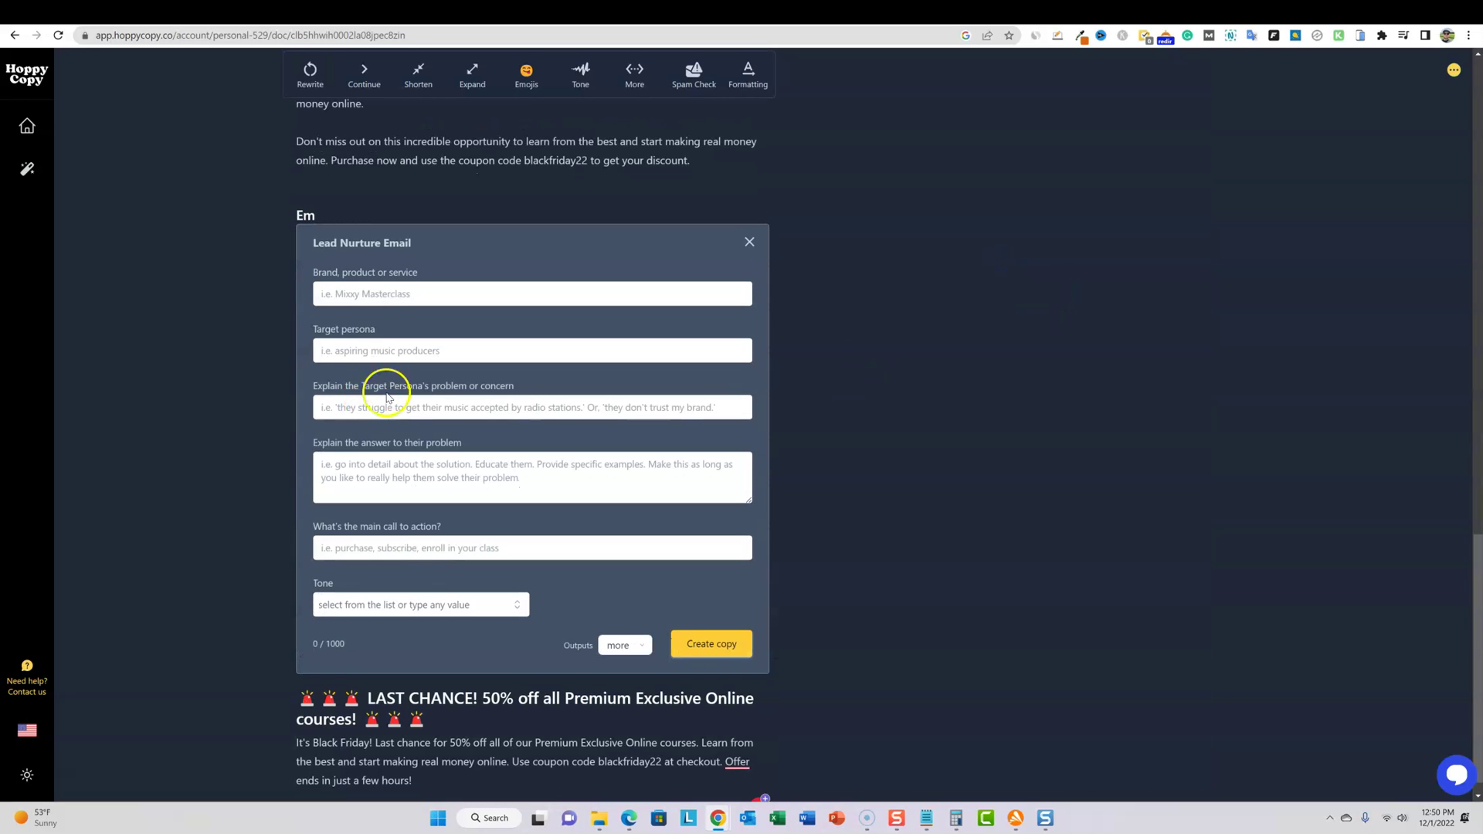
{"action": "left_click", "coordinate": [373, 293]}
{"action": "type", "text": "Le"}
{"action": "type", "text": "Peo"}
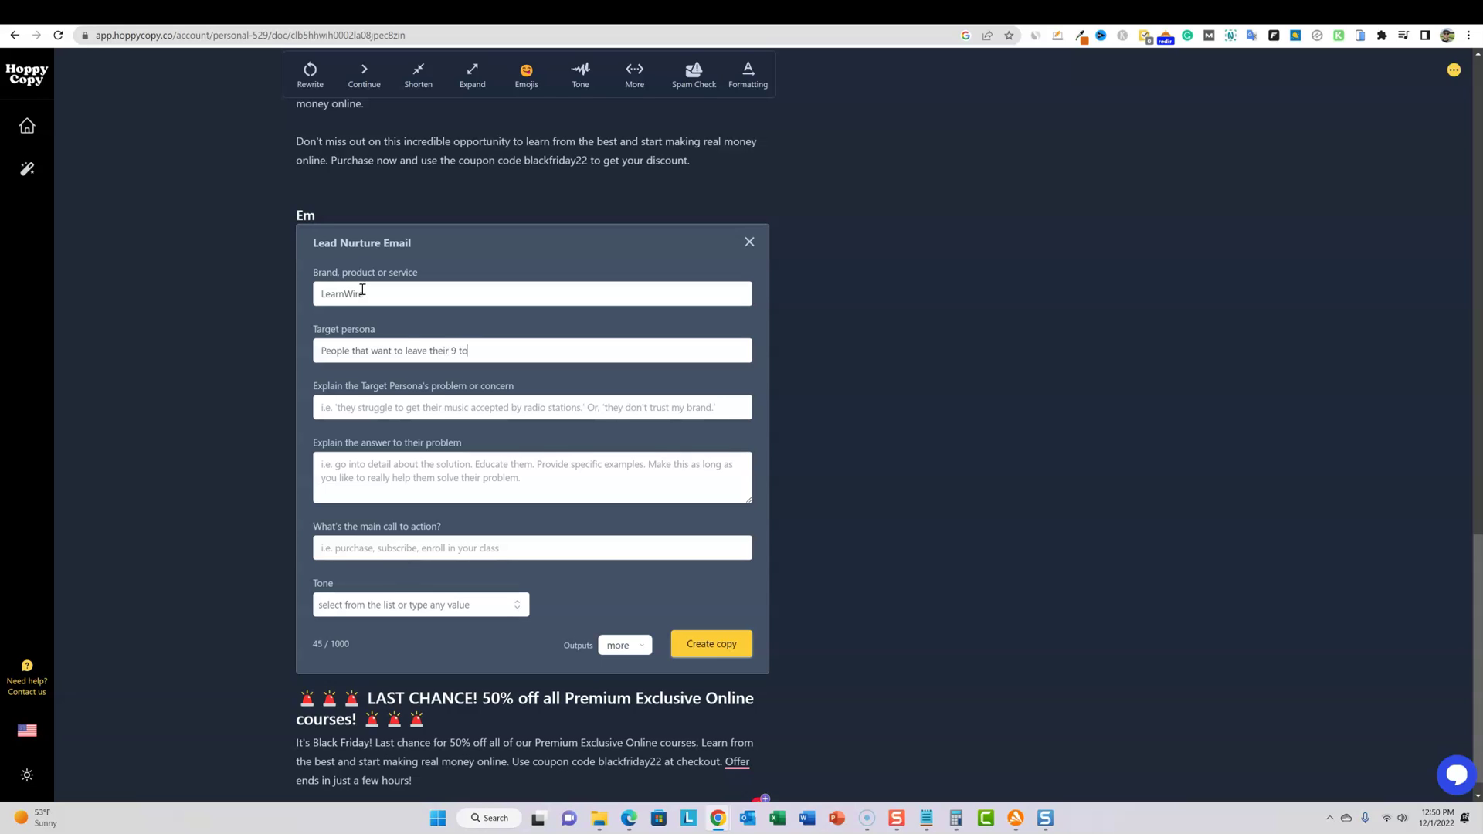
{"action": "type", "text": "job"}
Step: Paste the persona's problem and its answer, accepting Grammarly's two comma fixes
{"action": "left_click", "coordinate": [434, 409]}
{"action": "left_click", "coordinate": [480, 404]}
{"action": "type", "text": "they struggle to make money online, they struggle with answering to a boss, they have long drives to work"}
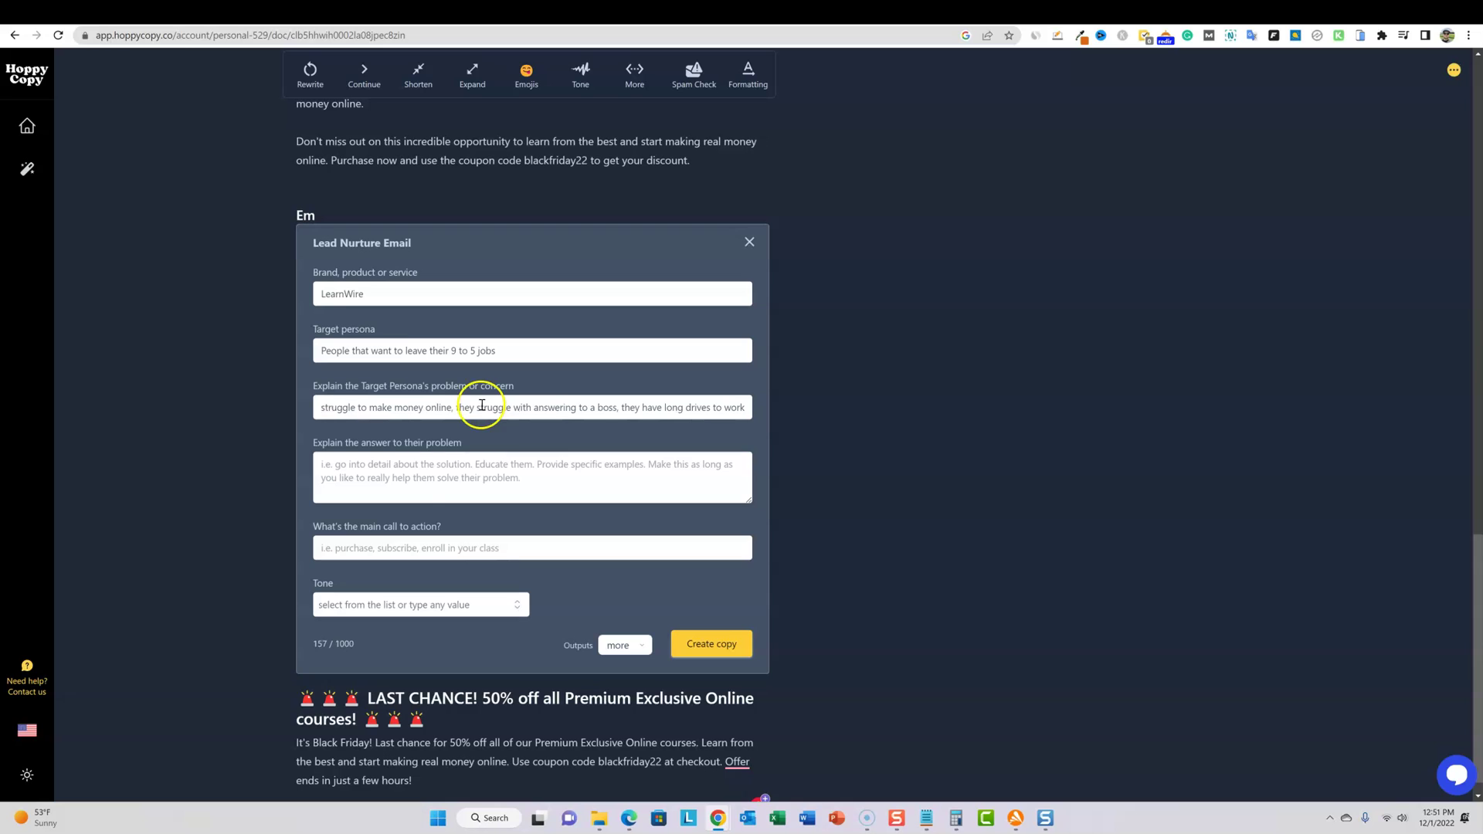
{"action": "left_click", "coordinate": [395, 467]}
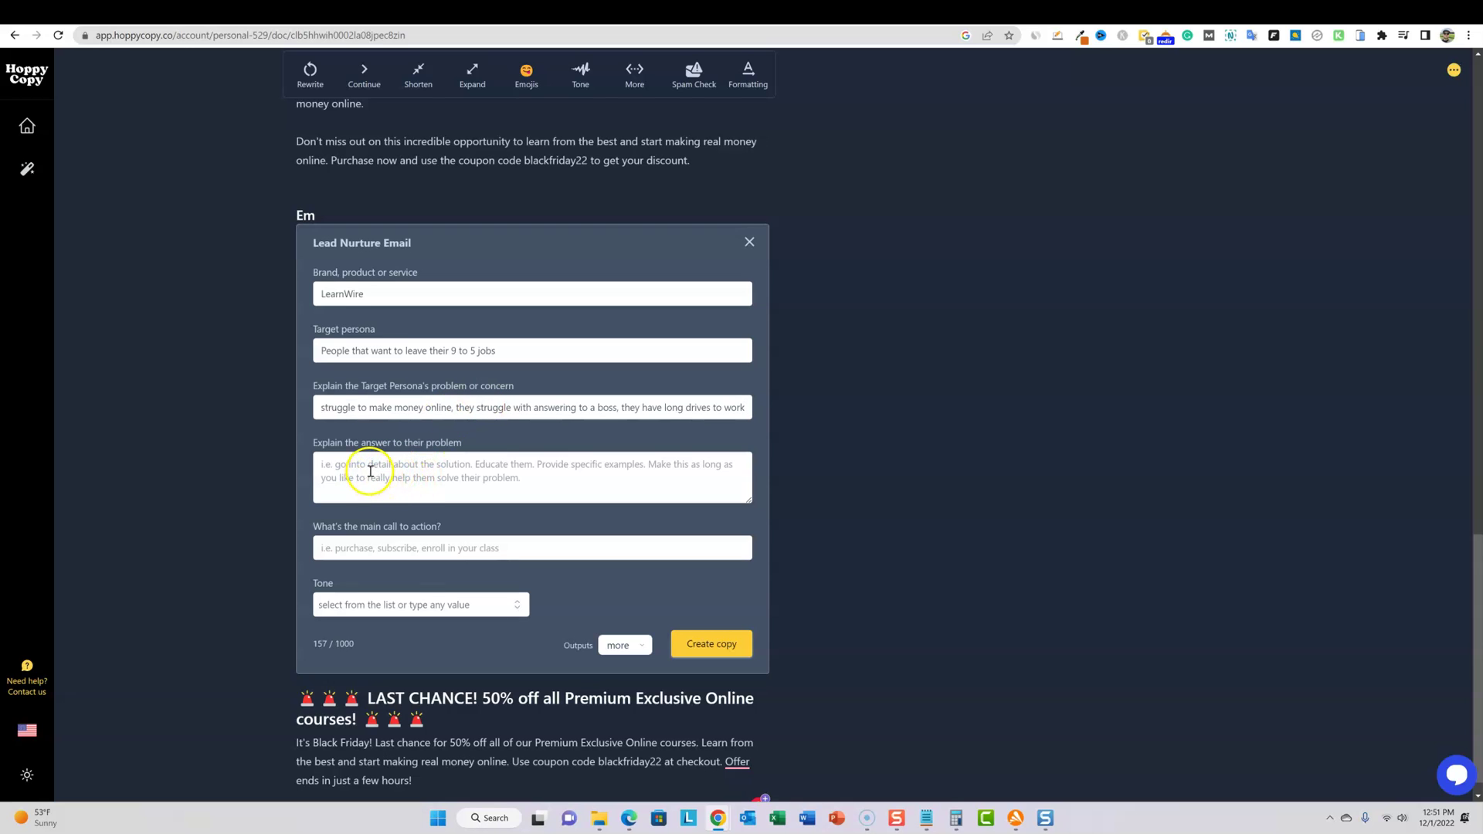
{"action": "left_click", "coordinate": [371, 471]}
{"action": "type", "text": "If you learn properly how to start a real business online then you can leave your job. You need to gain the knowledge first, and then take massive action to make your dreams become a reality"}
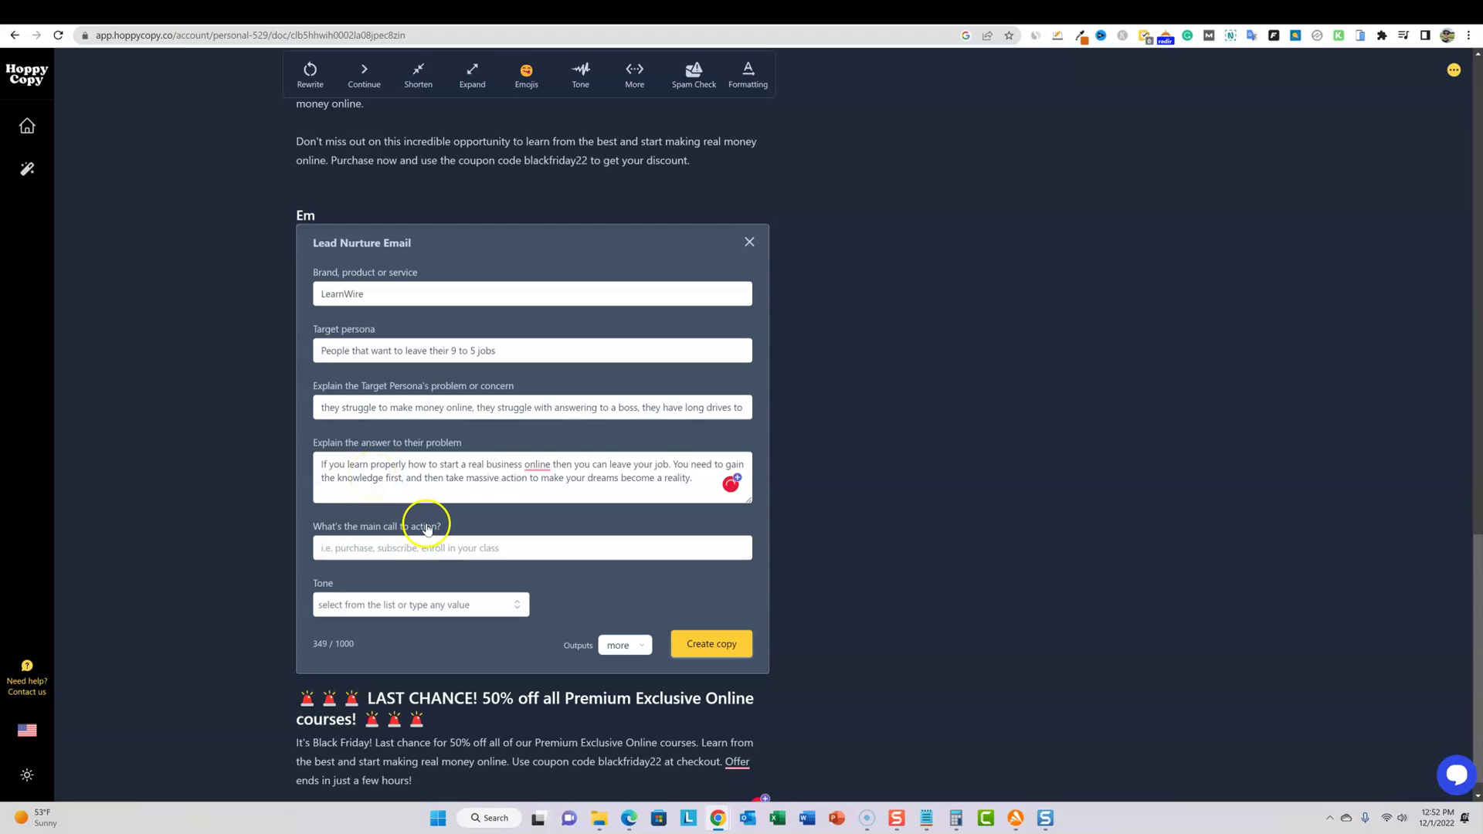
{"action": "mouse_move", "coordinate": [533, 467]}
{"action": "left_click", "coordinate": [546, 495]}
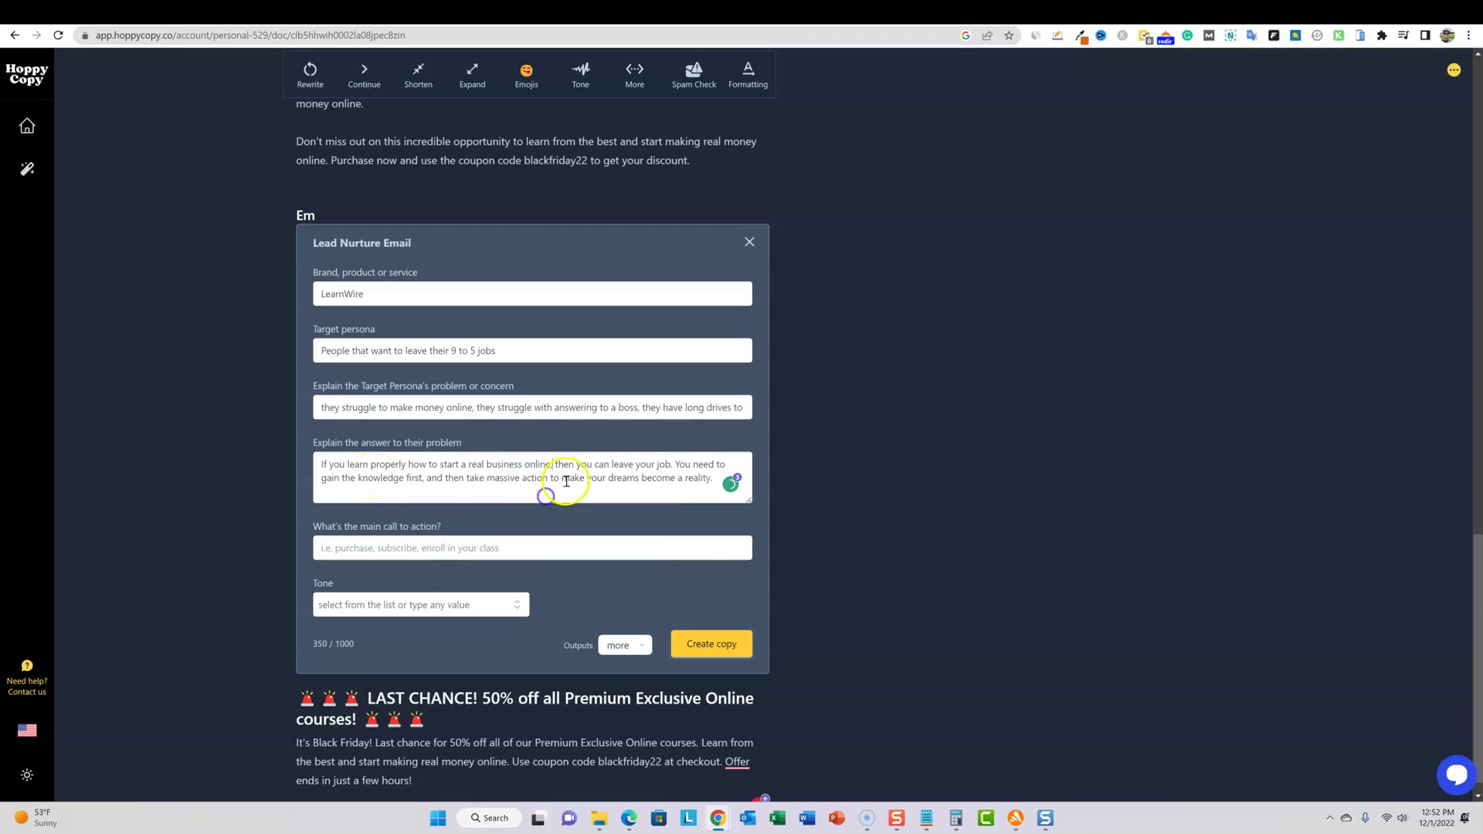
{"action": "mouse_move", "coordinate": [415, 478]}
{"action": "left_click", "coordinate": [409, 506]}
Step: Set the call to action to 'enroll in my class today'
{"action": "left_click", "coordinate": [417, 547]}
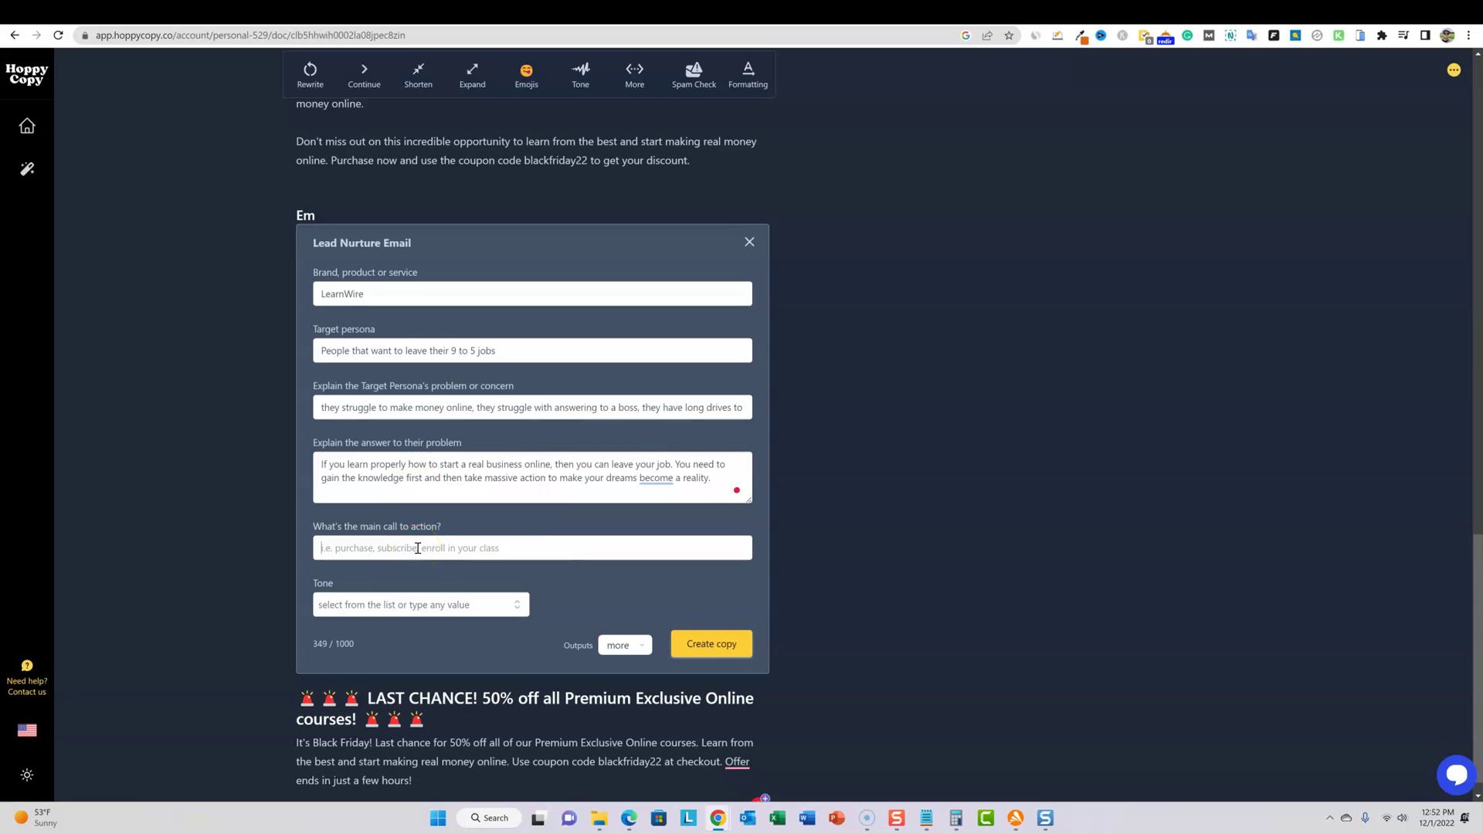
{"action": "left_click", "coordinate": [417, 548]}
{"action": "type", "text": "enroll in my clsass today"}
Step: Generate lead nurture copy with Persuasive tone and outputs set to less
{"action": "left_click", "coordinate": [521, 612]}
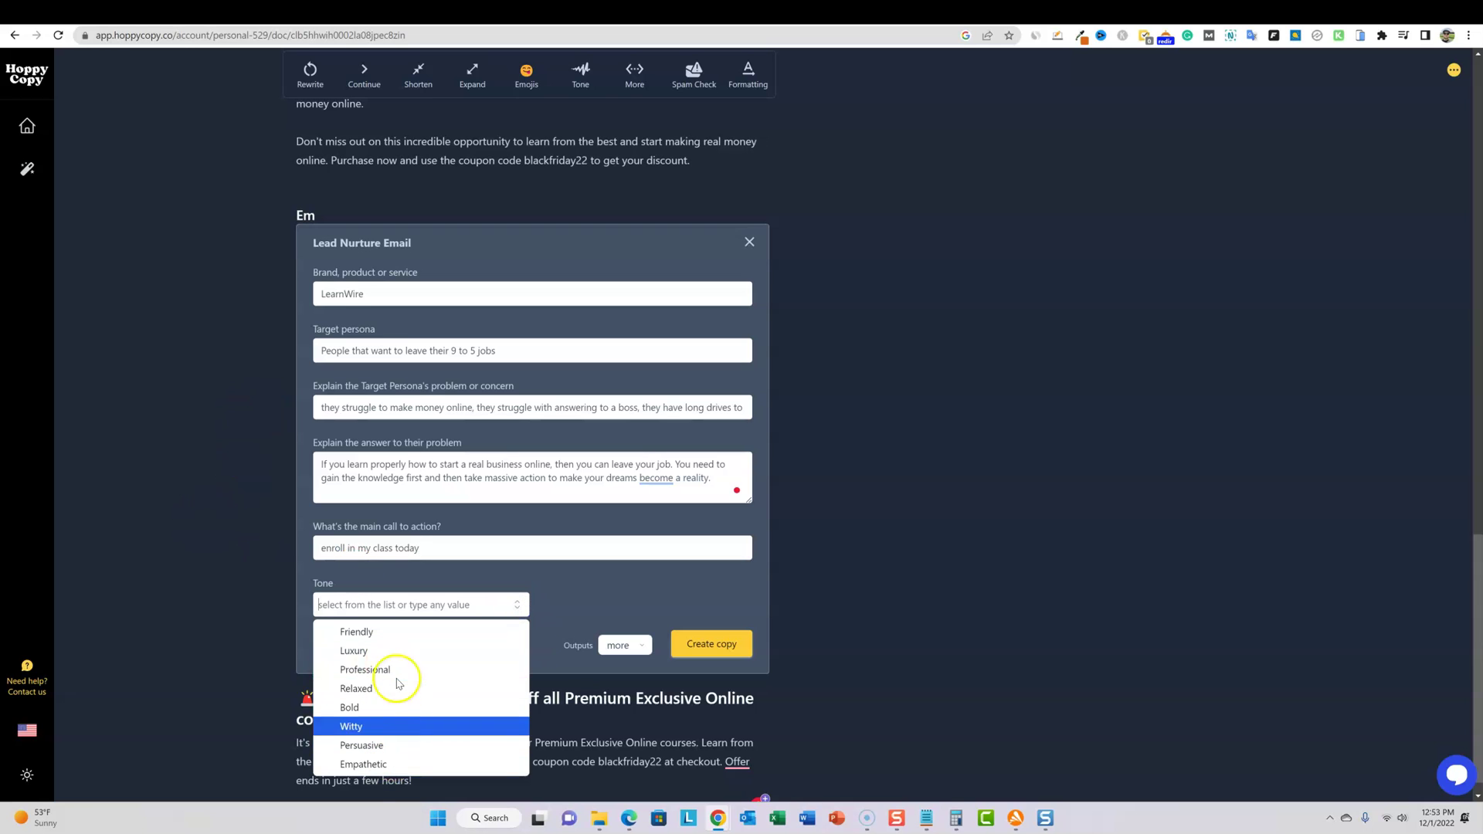
{"action": "left_click", "coordinate": [372, 751]}
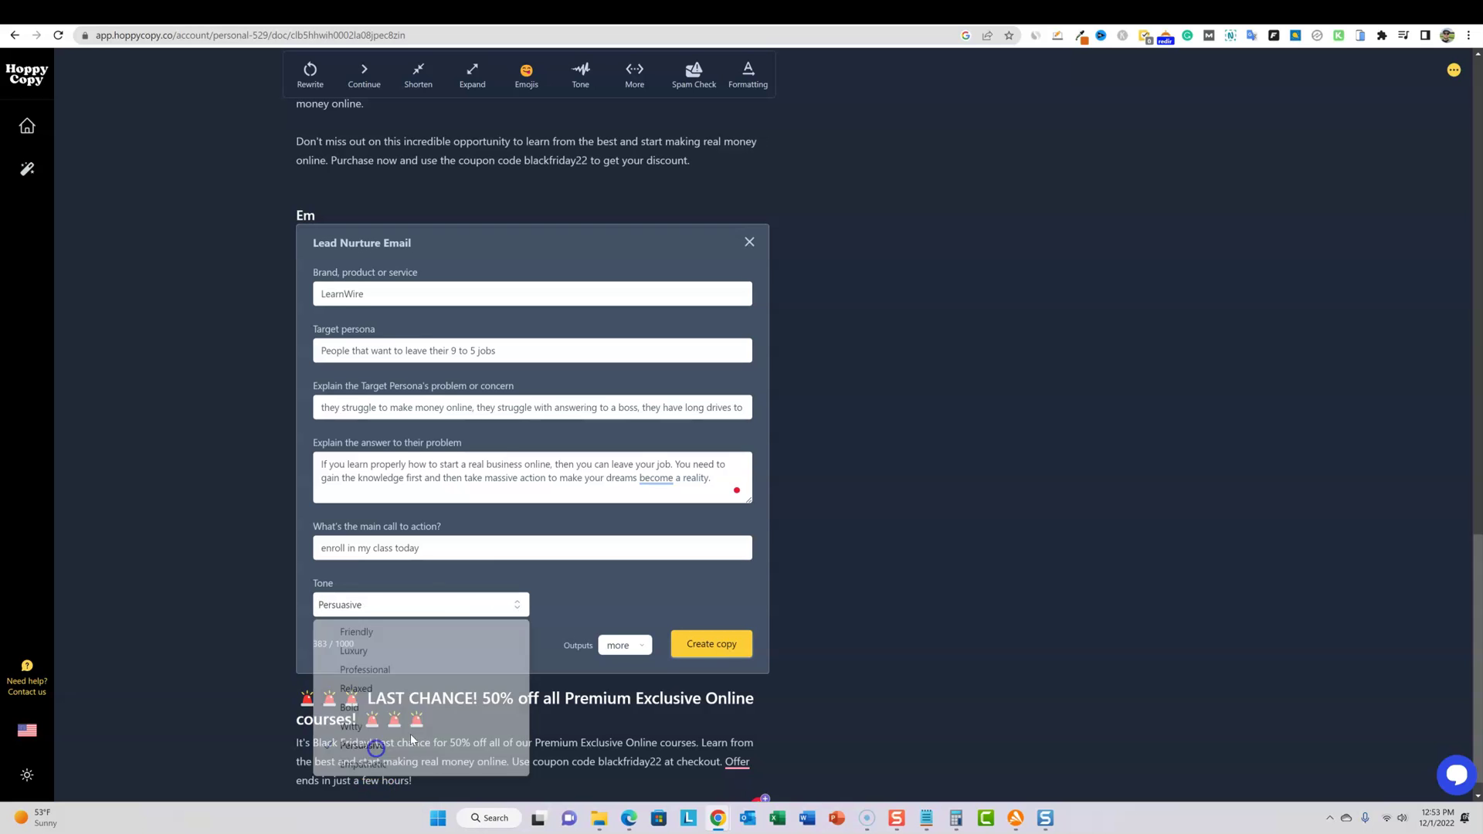
{"action": "left_click", "coordinate": [636, 647]}
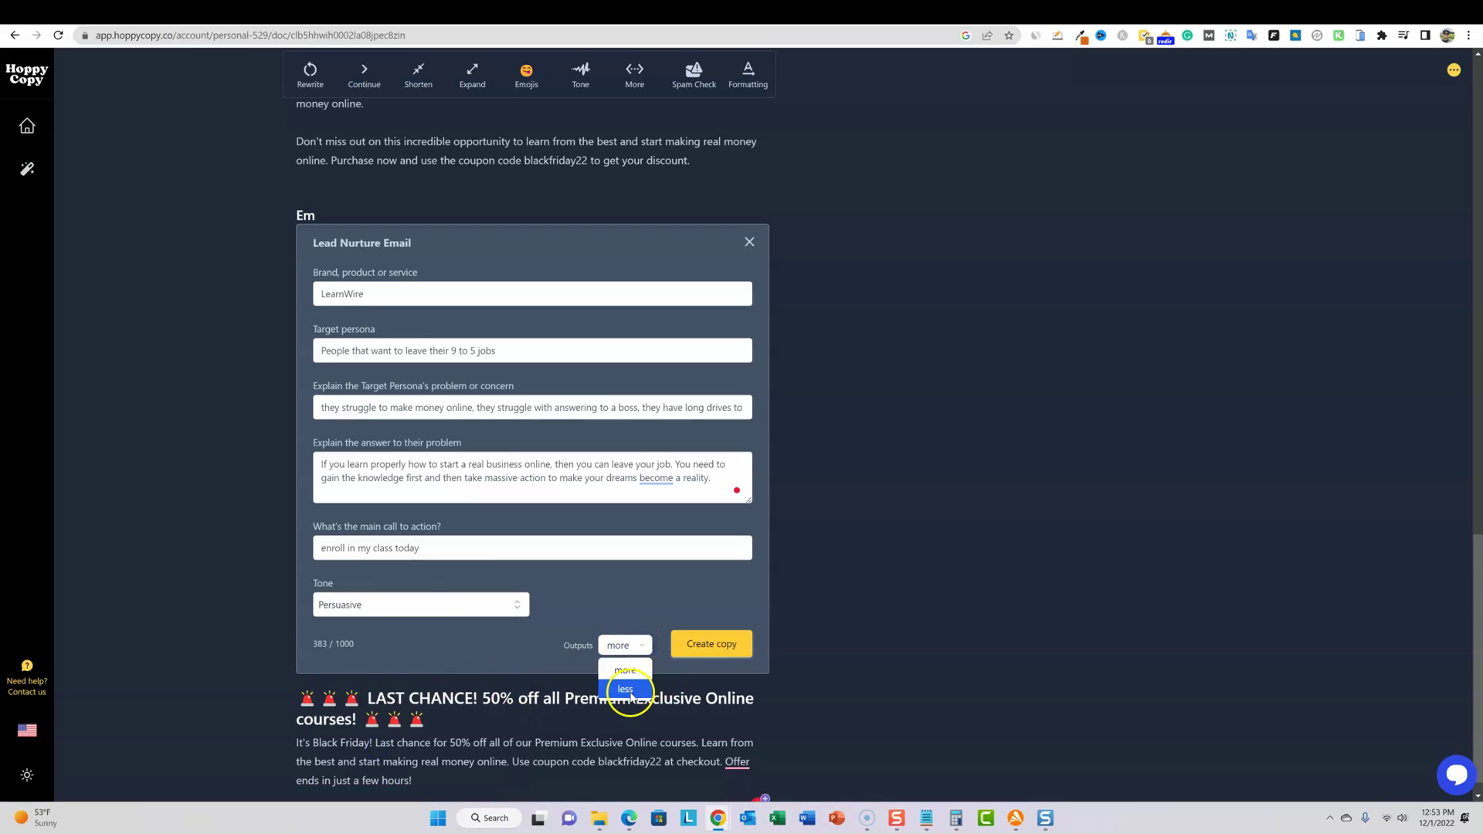
{"action": "left_click", "coordinate": [639, 670]}
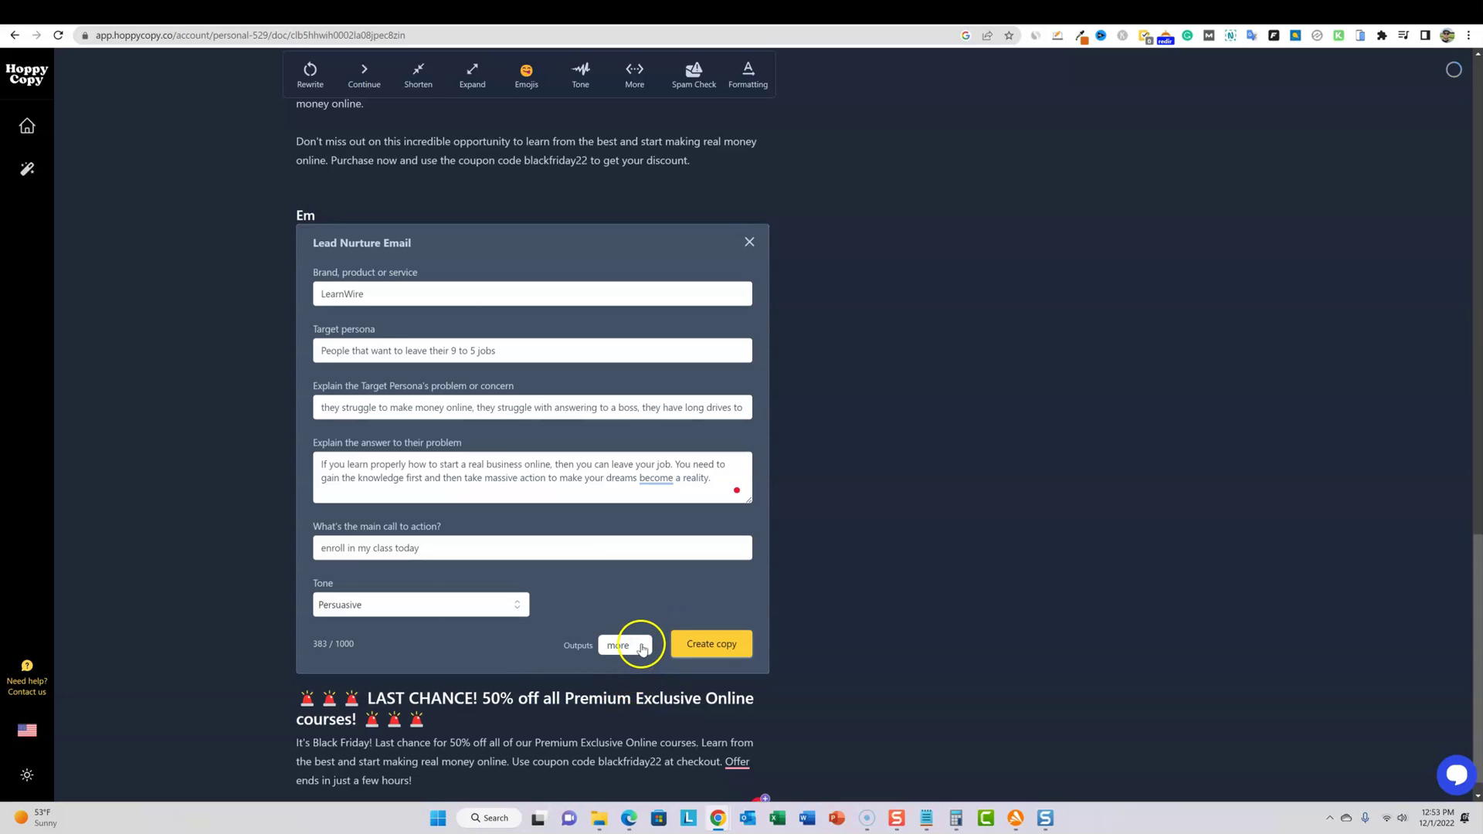
{"action": "left_click", "coordinate": [640, 647]}
{"action": "left_click", "coordinate": [618, 691]}
{"action": "left_click", "coordinate": [695, 649]}
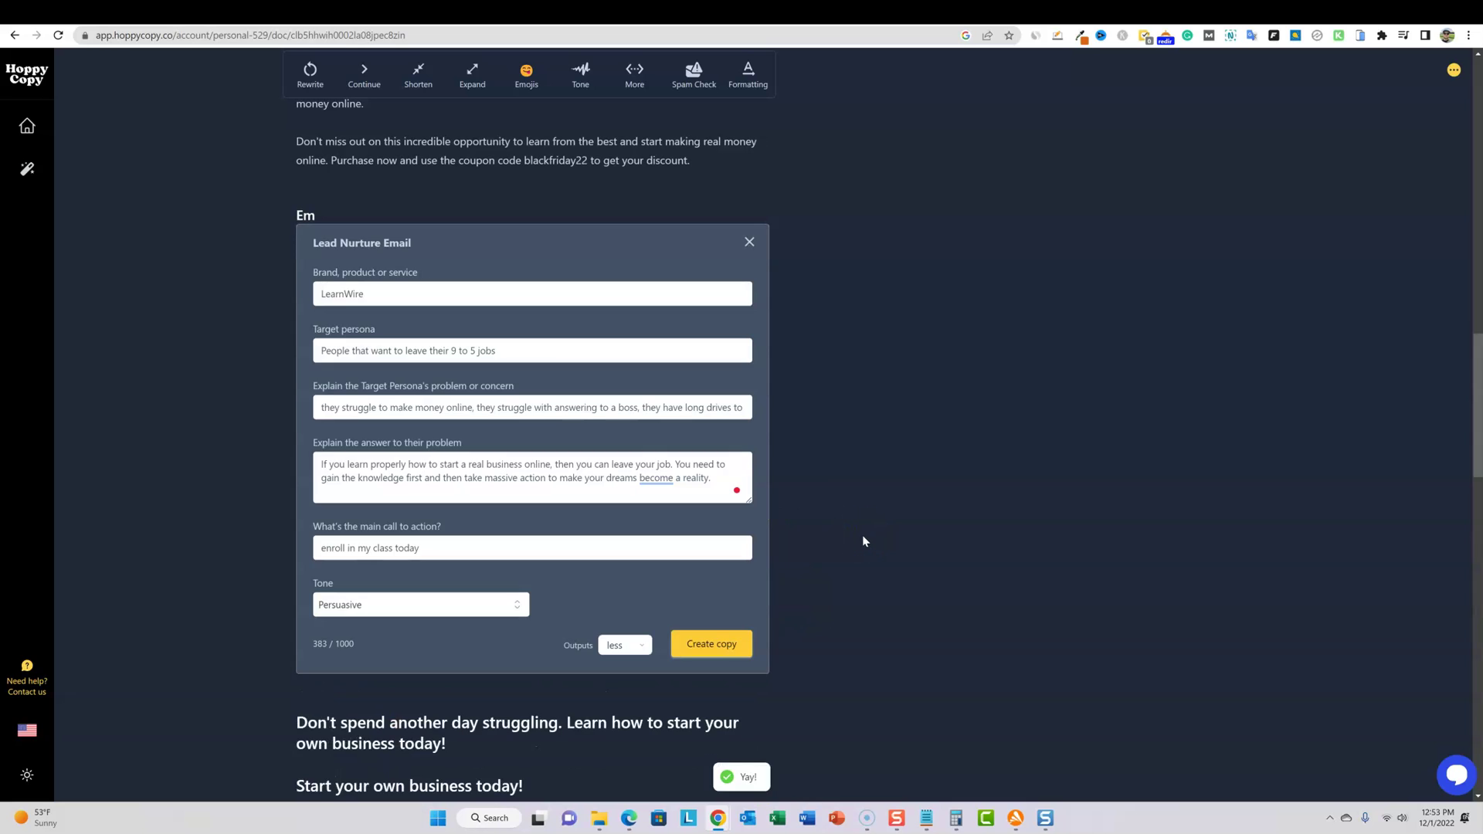
{"action": "scroll", "coordinate": [799, 535], "scroll_direction": "down", "scroll_amount": 5}
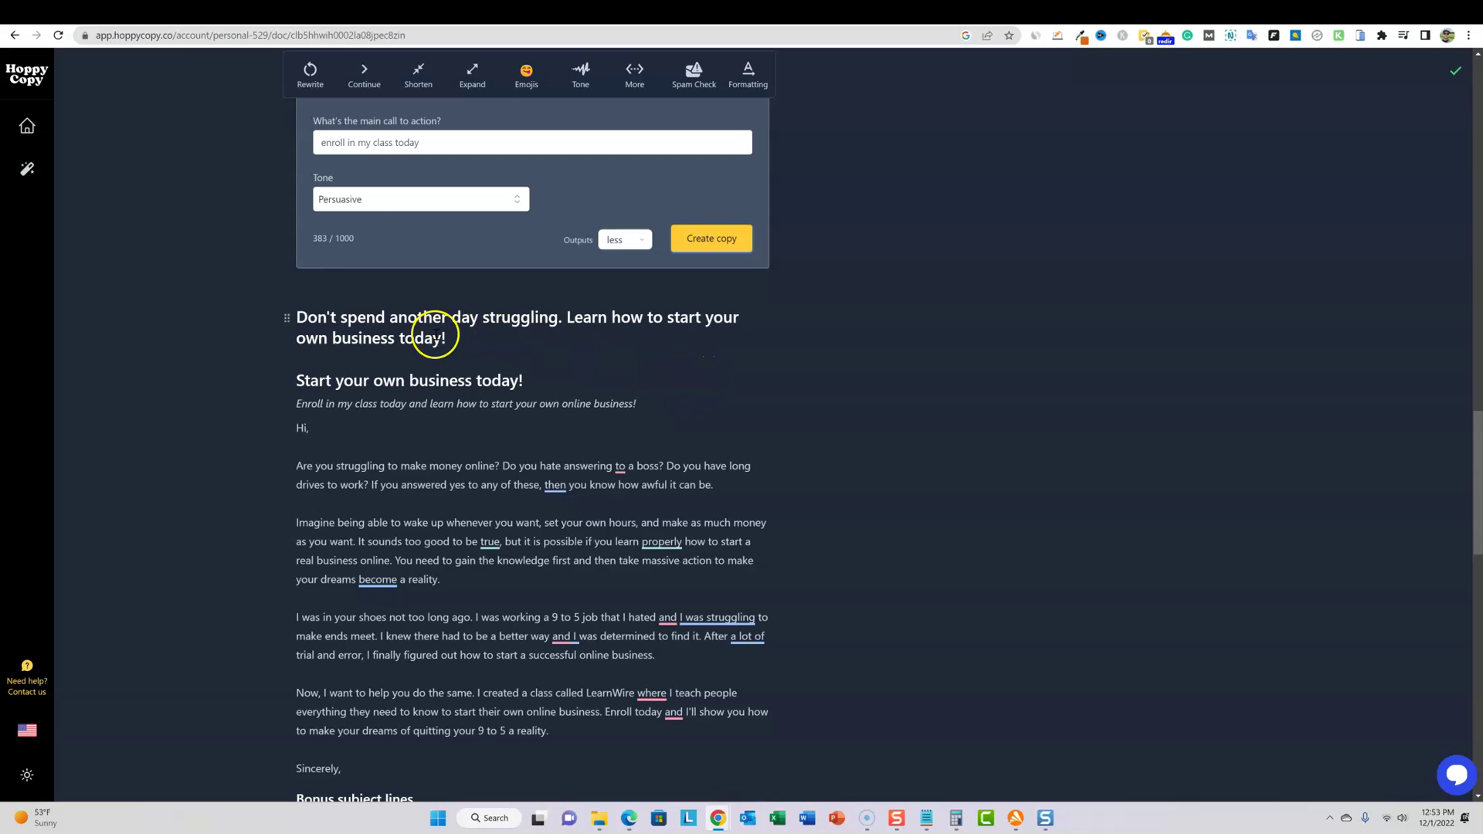
{"action": "scroll", "coordinate": [489, 337], "scroll_direction": "down", "scroll_amount": 1}
{"action": "scroll", "coordinate": [489, 337], "scroll_direction": "down", "scroll_amount": 2}
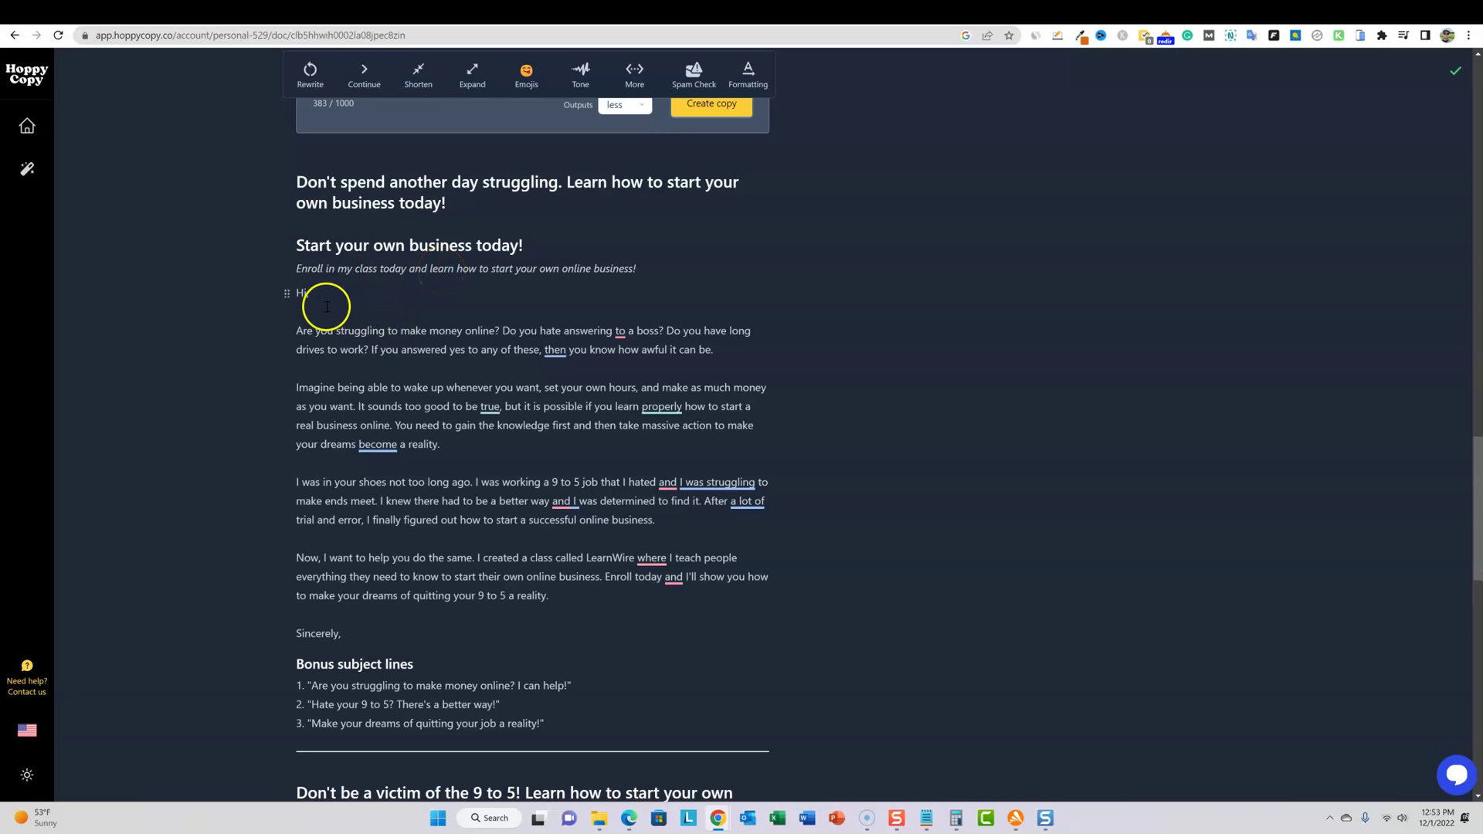
{"action": "left_click_drag", "start_coordinate": [635, 269], "coordinate": [280, 283]}
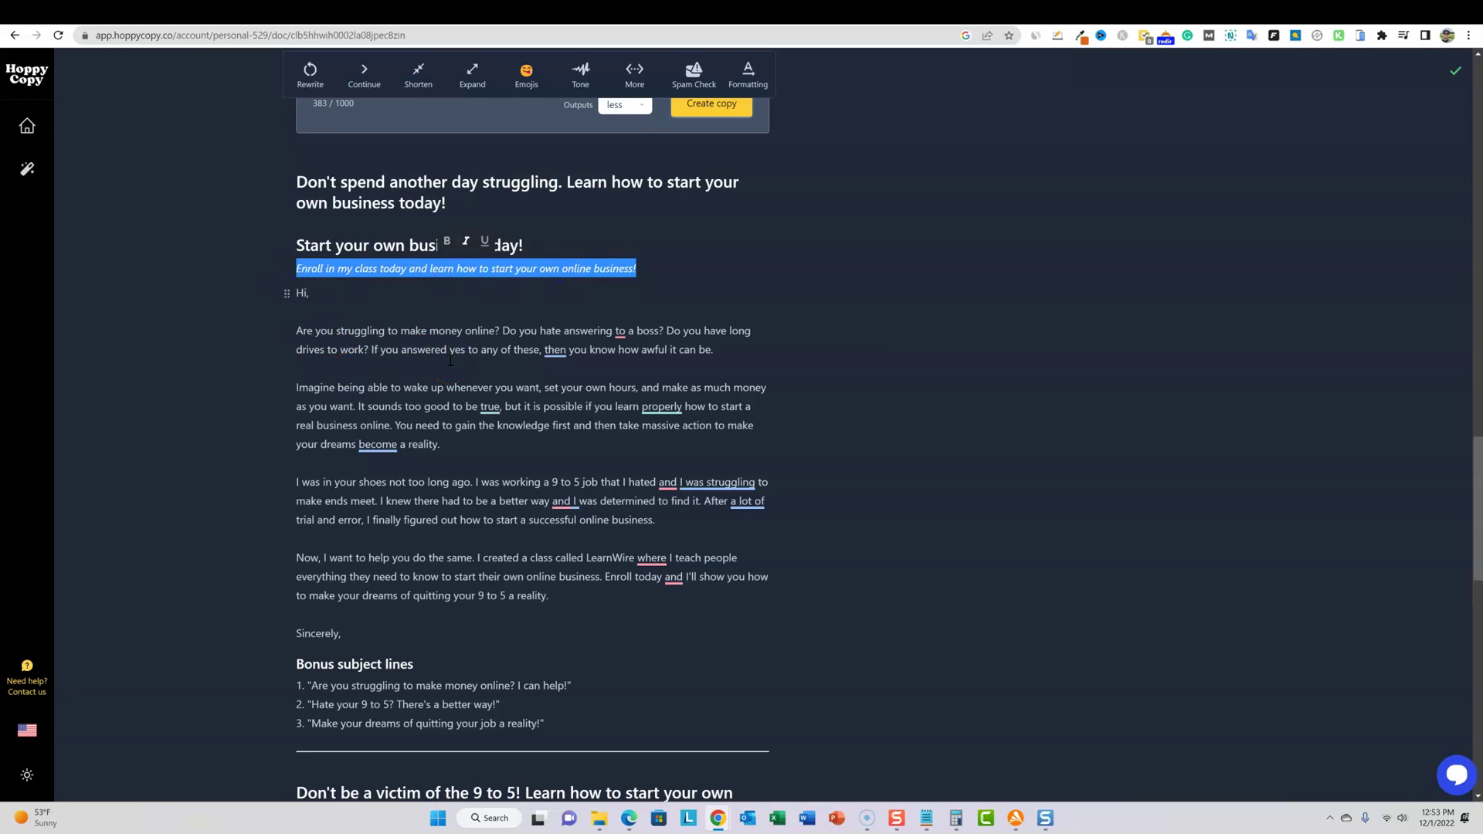
{"action": "scroll", "coordinate": [463, 424], "scroll_direction": "down", "scroll_amount": 2}
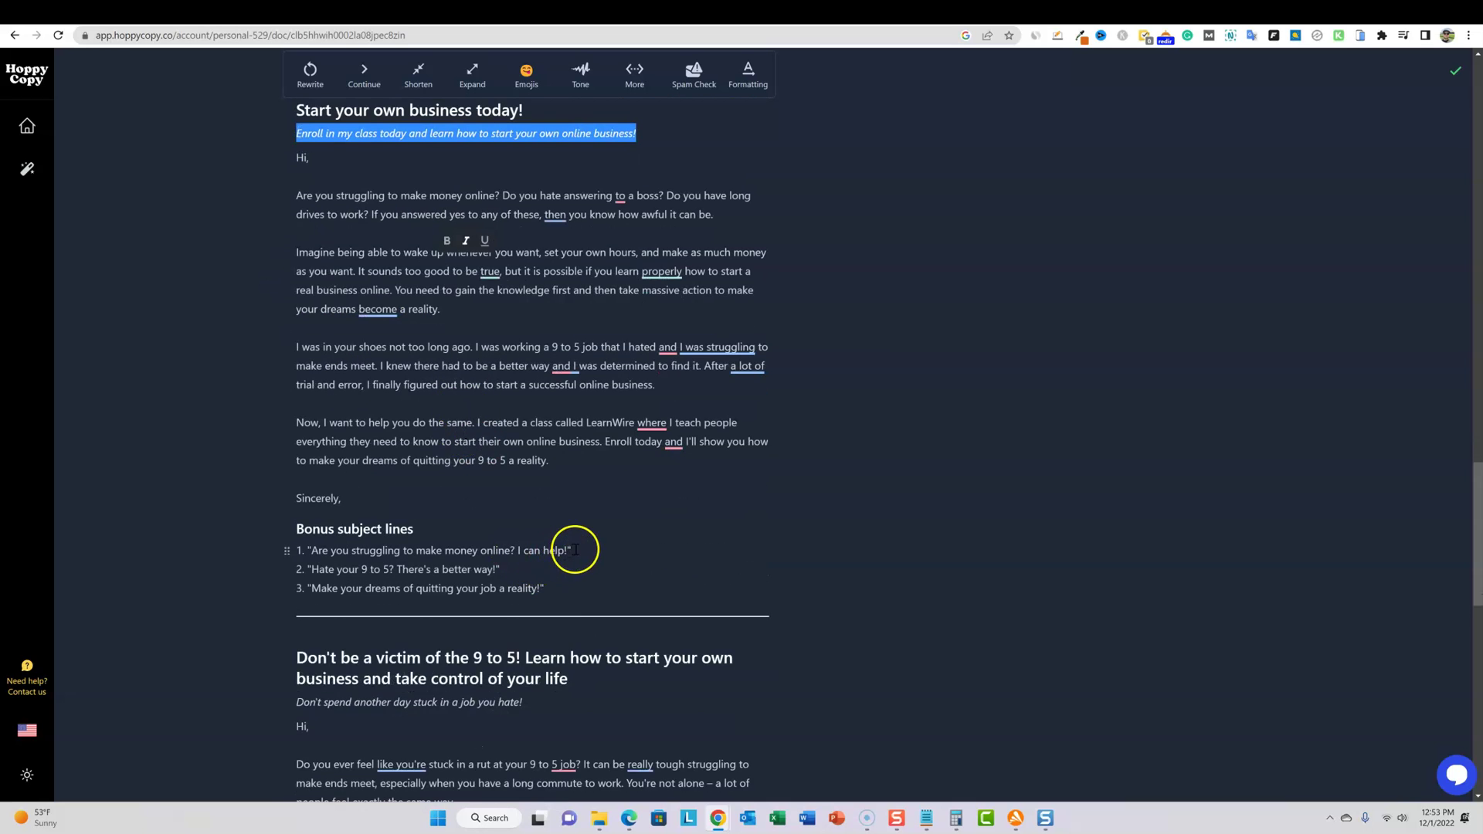
{"action": "left_click_drag", "start_coordinate": [572, 549], "coordinate": [308, 550]}
{"action": "scroll", "coordinate": [317, 546], "scroll_direction": "down", "scroll_amount": 5}
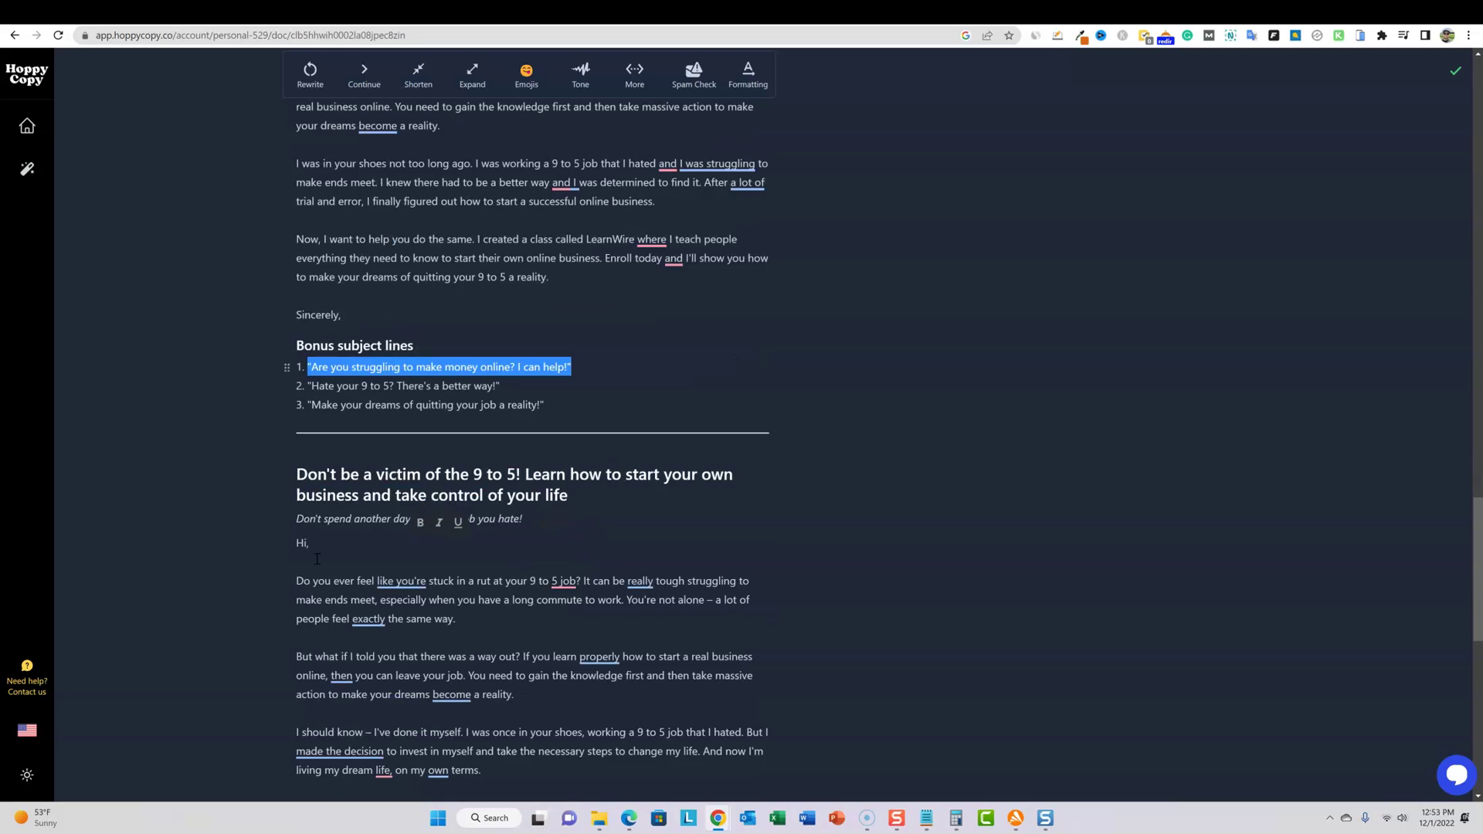
{"action": "scroll", "coordinate": [348, 552], "scroll_direction": "down", "scroll_amount": 5}
{"action": "scroll", "coordinate": [379, 414], "scroll_direction": "up", "scroll_amount": 8}
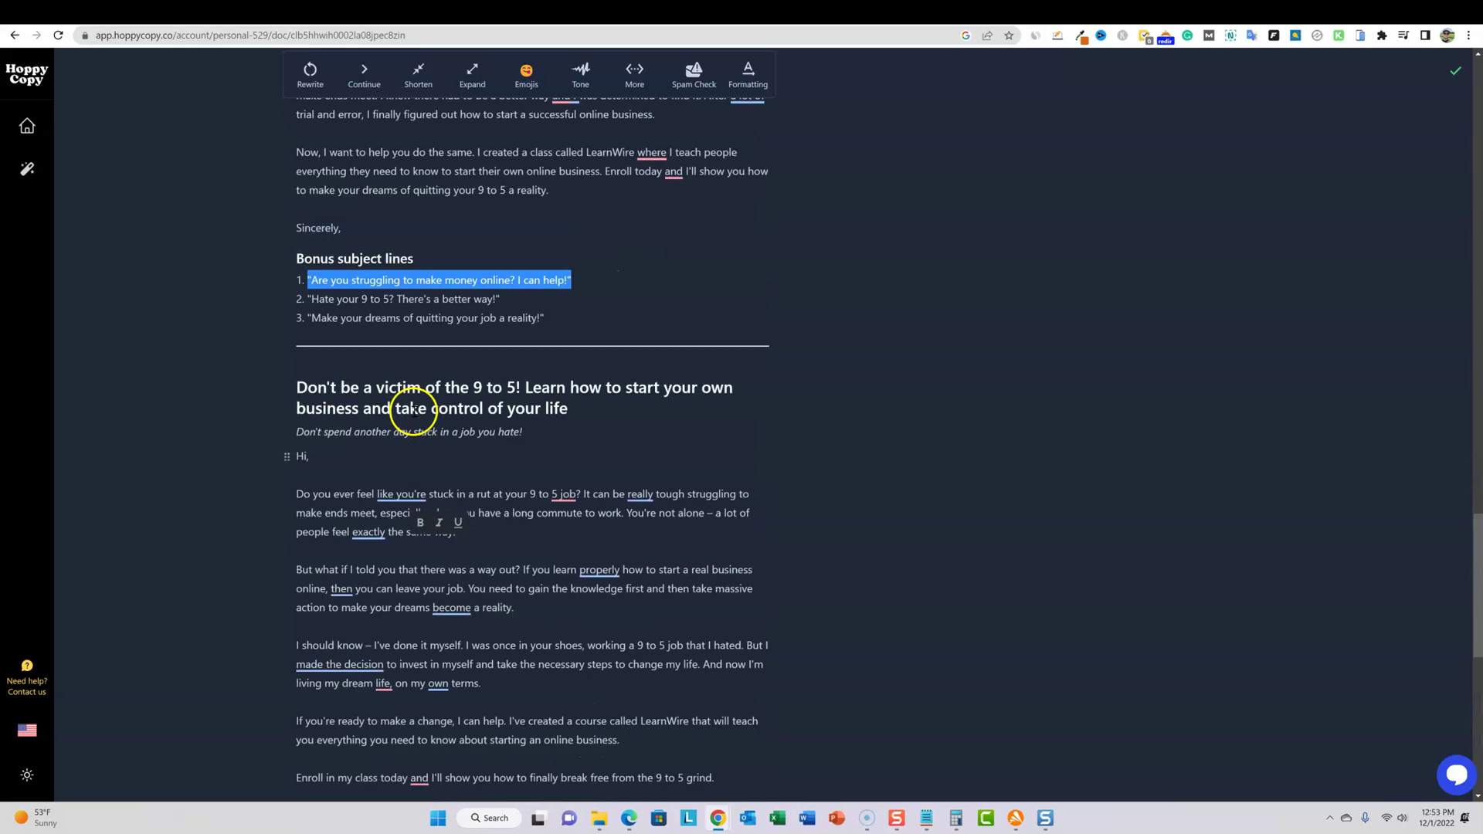
{"action": "scroll", "coordinate": [378, 417], "scroll_direction": "up", "scroll_amount": 7}
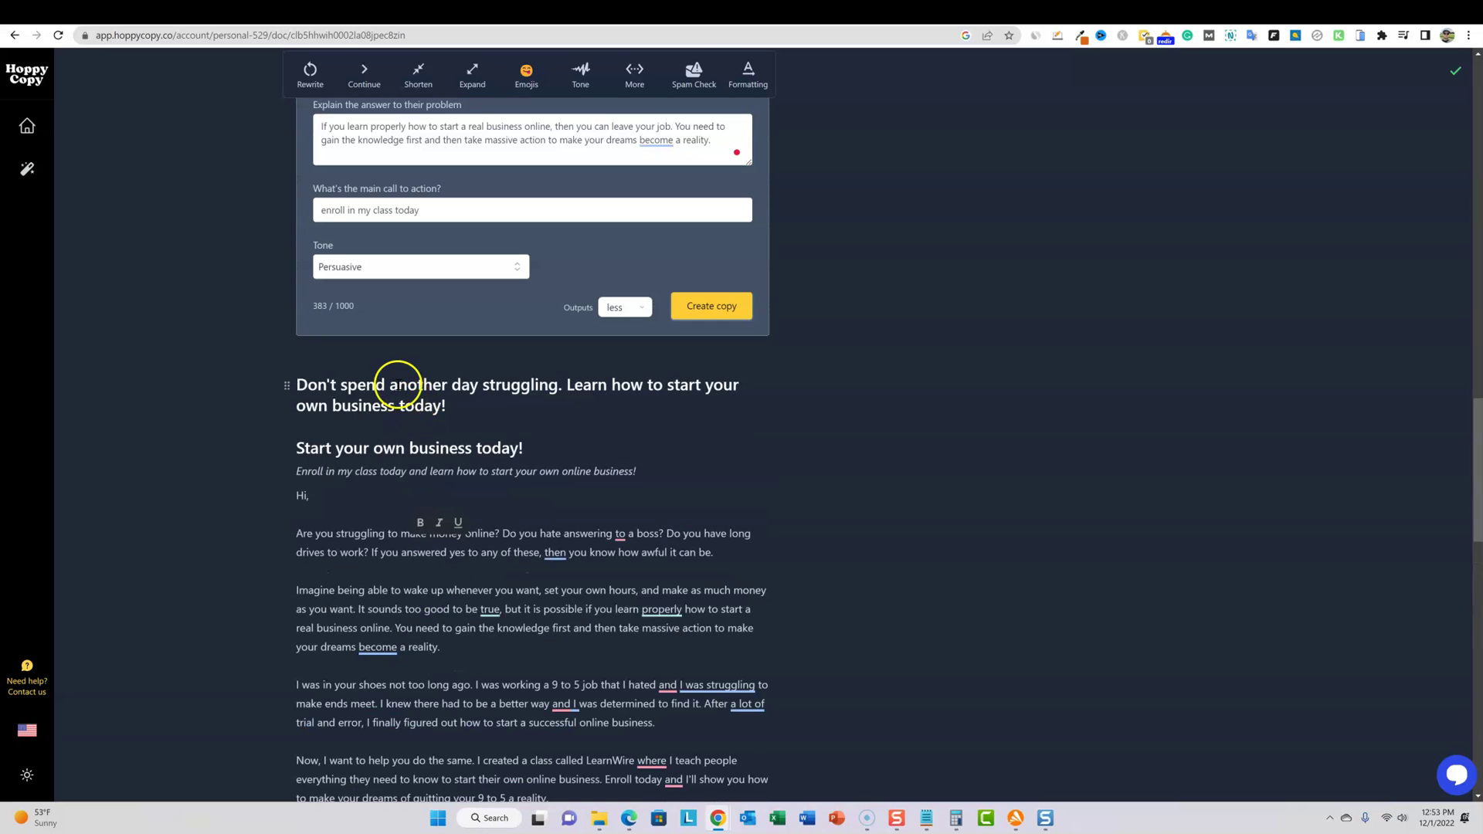
{"action": "scroll", "coordinate": [396, 386], "scroll_direction": "down", "scroll_amount": 3}
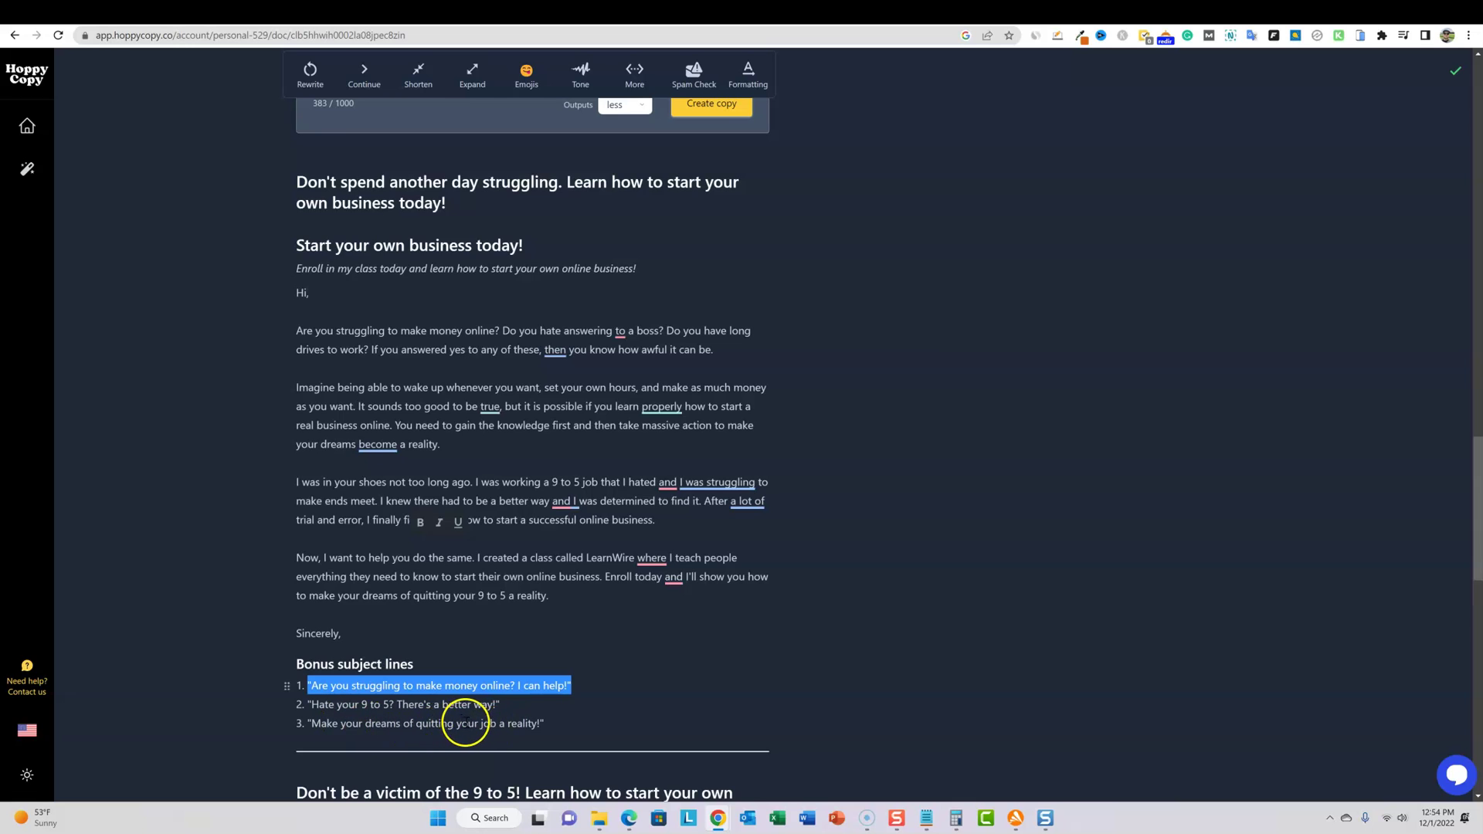
{"action": "scroll", "coordinate": [456, 464], "scroll_direction": "up", "scroll_amount": 1}
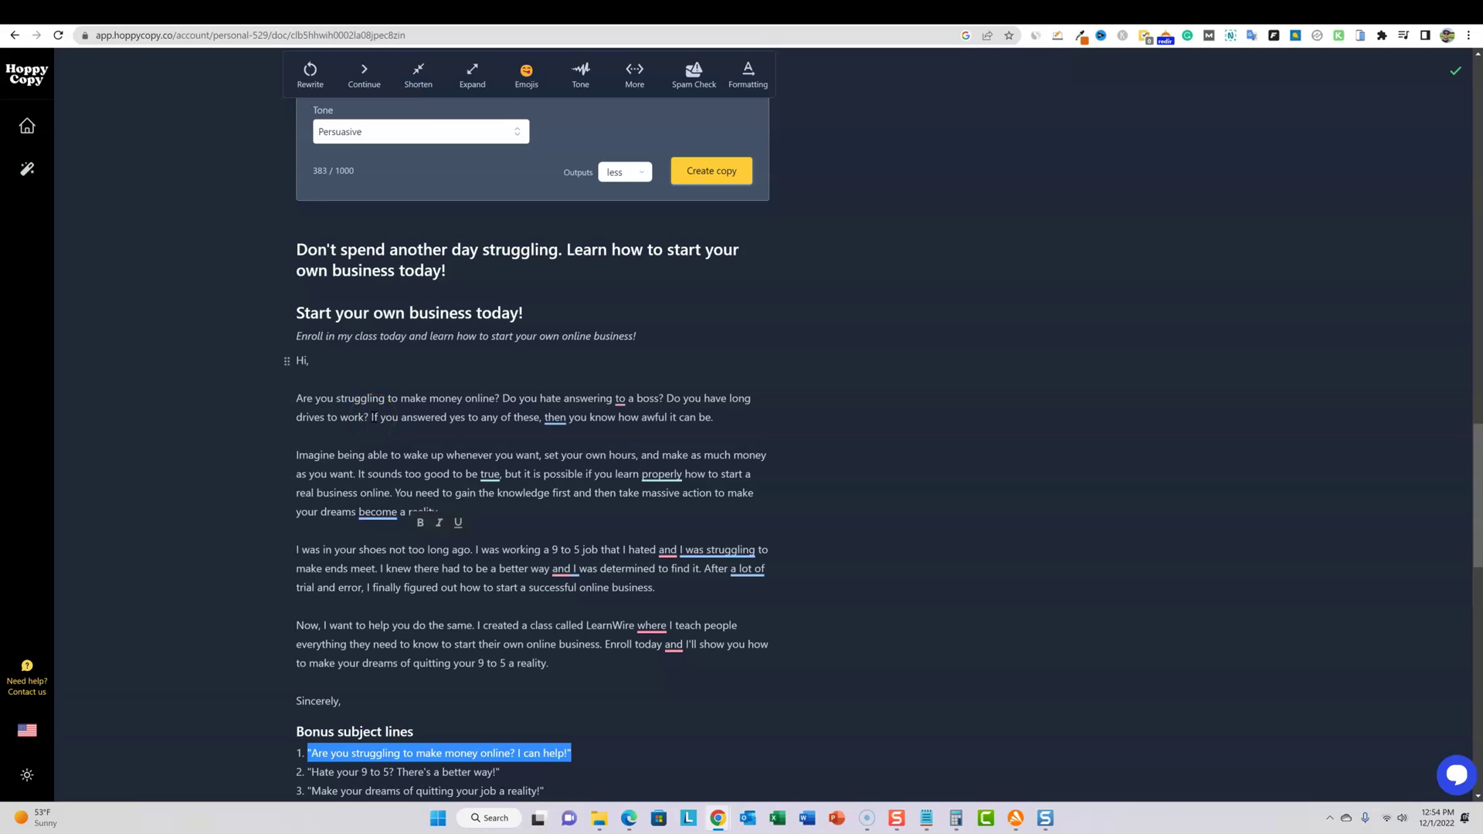
{"action": "left_click", "coordinate": [293, 454]}
{"action": "left_click_drag", "start_coordinate": [293, 454], "coordinate": [759, 508]}
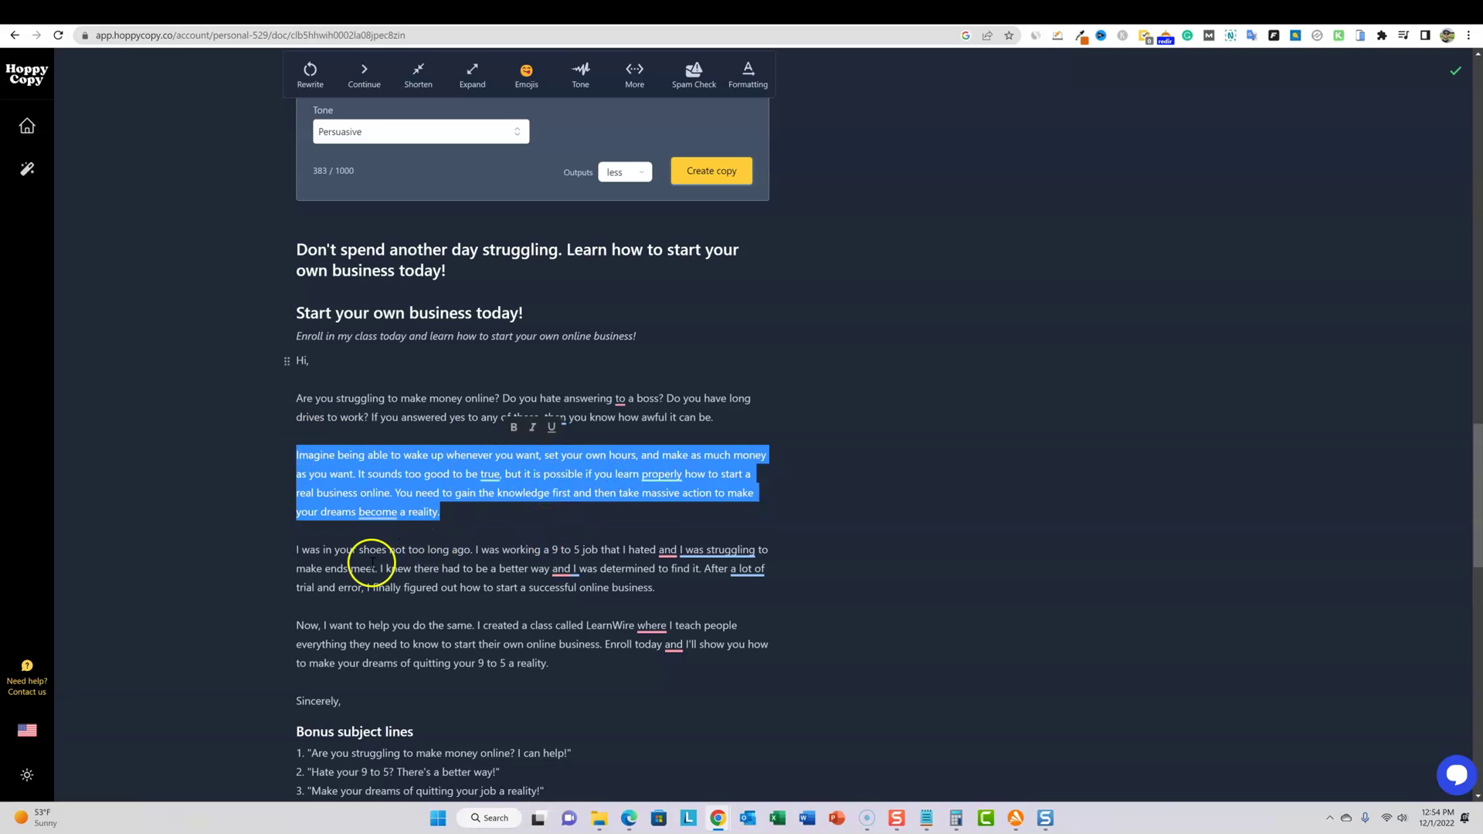
{"action": "left_click_drag", "start_coordinate": [389, 552], "coordinate": [699, 569]}
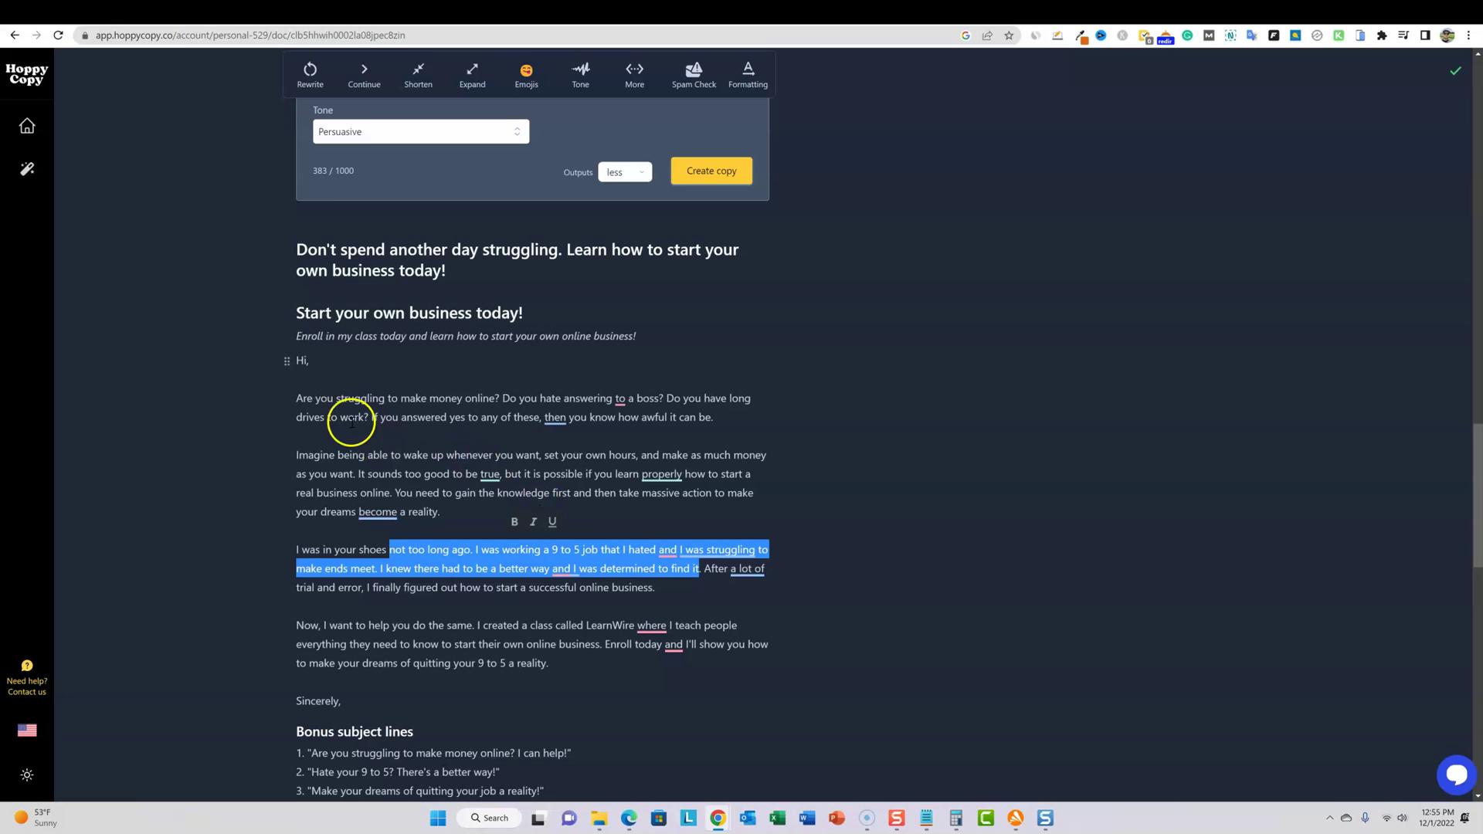
Step: Replace 'LearnWire' in the last paragraph with 'Affiliate Profits Academy'
{"action": "left_click", "coordinate": [685, 590]}
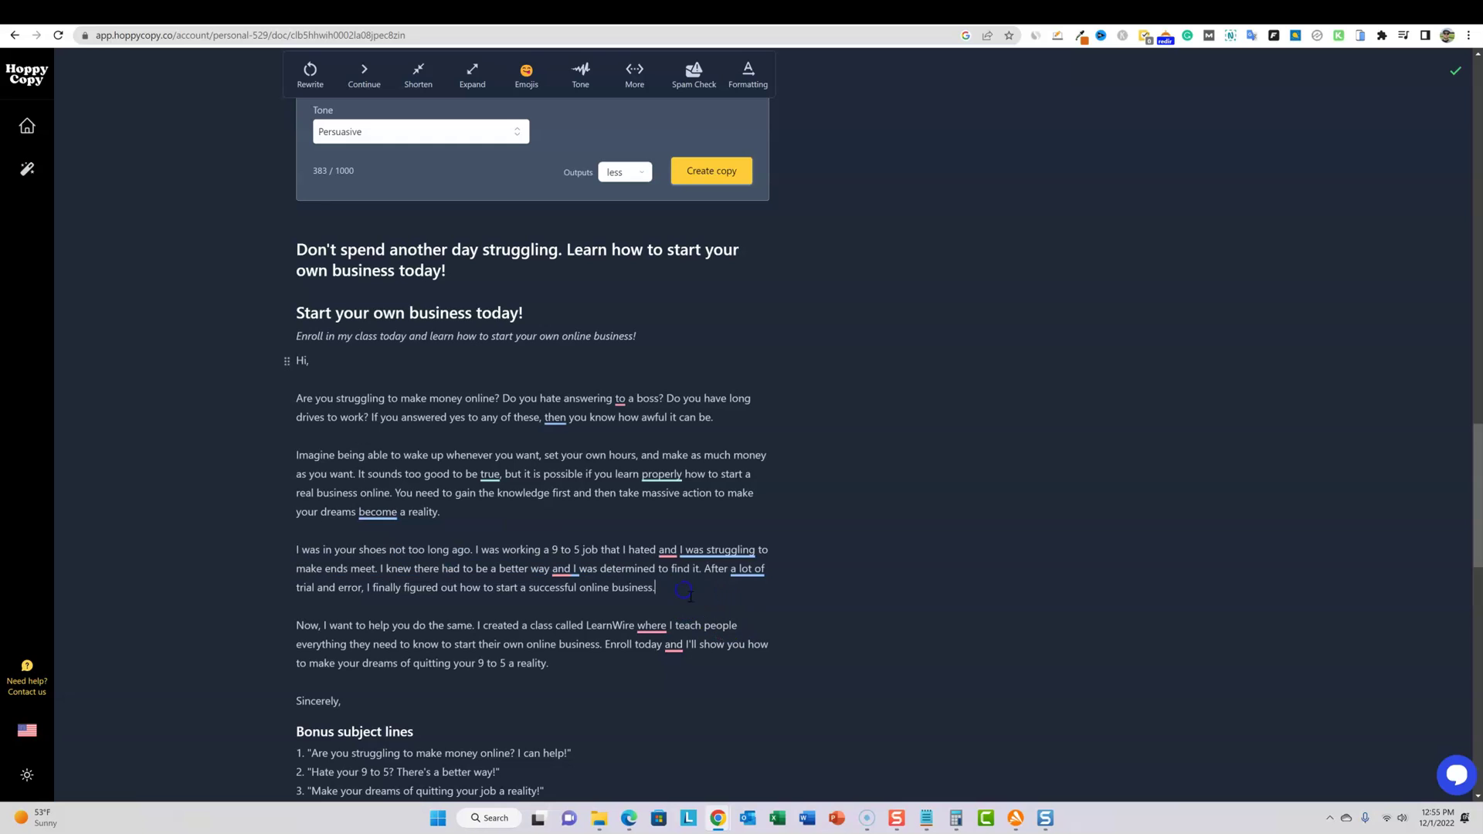
{"action": "left_click_drag", "start_coordinate": [426, 588], "coordinate": [667, 590]}
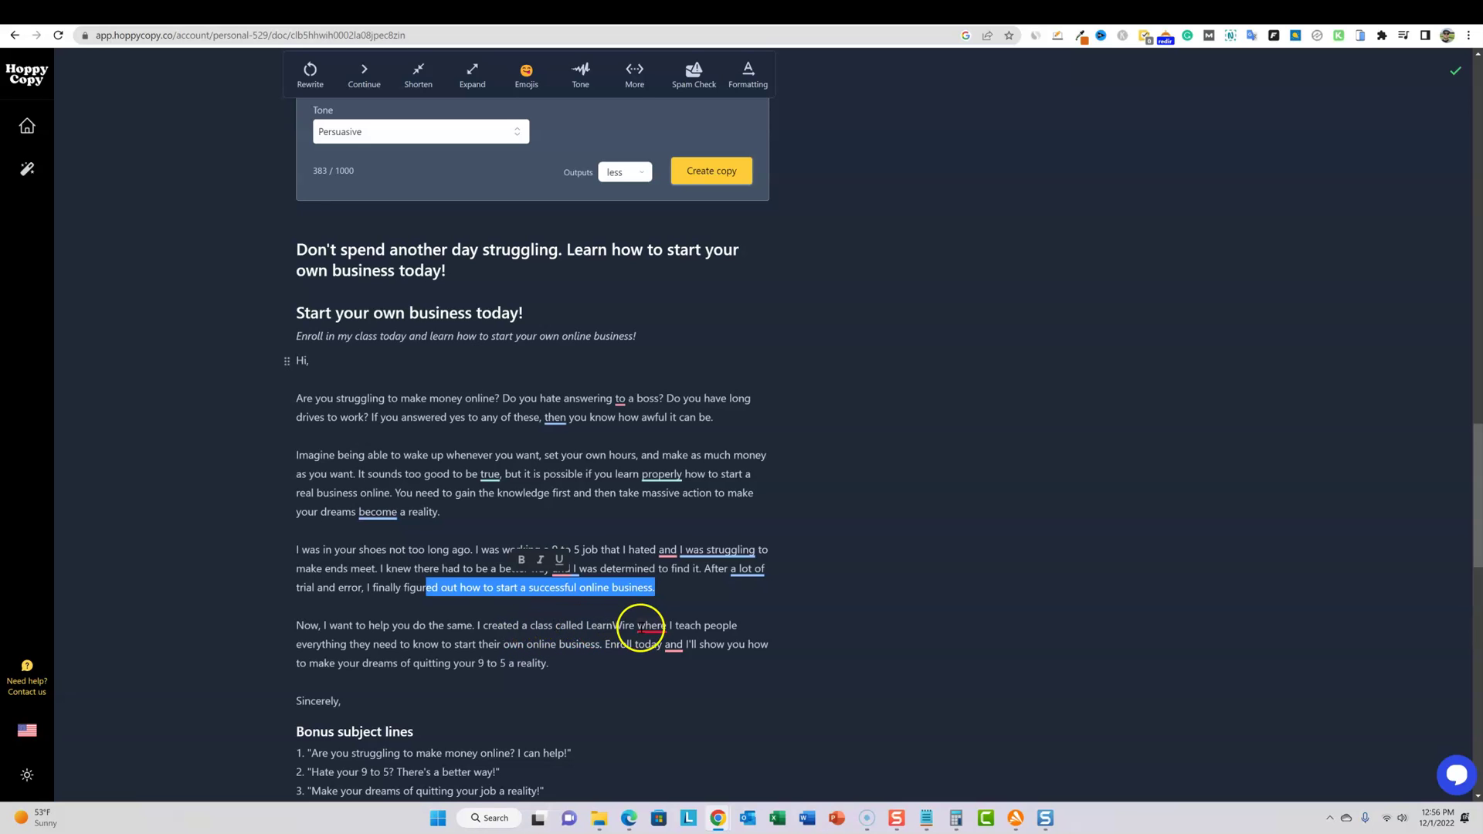
{"action": "left_click_drag", "start_coordinate": [635, 626], "coordinate": [590, 627]}
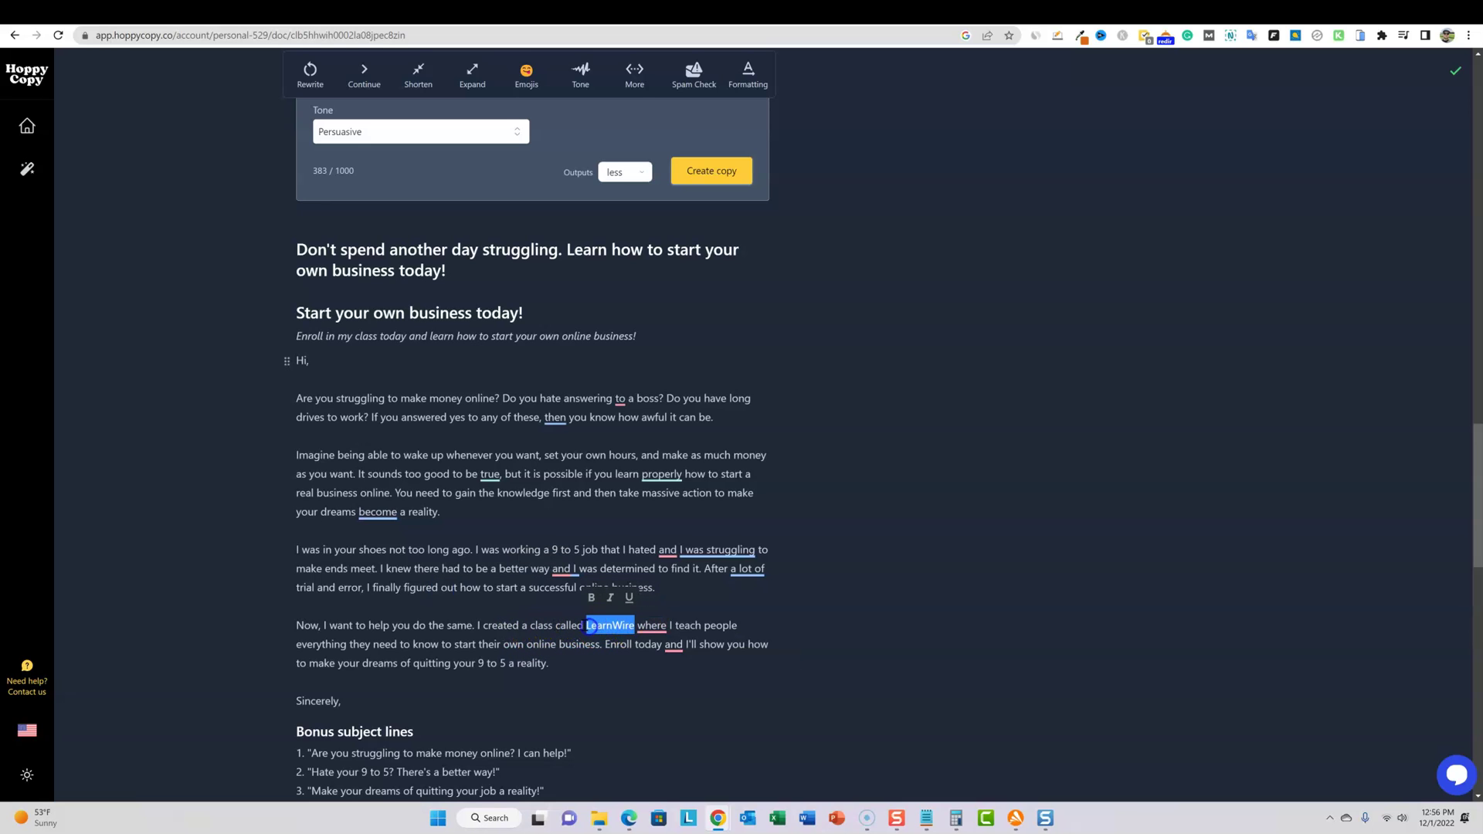
{"action": "type", "text": "Affiliate "}
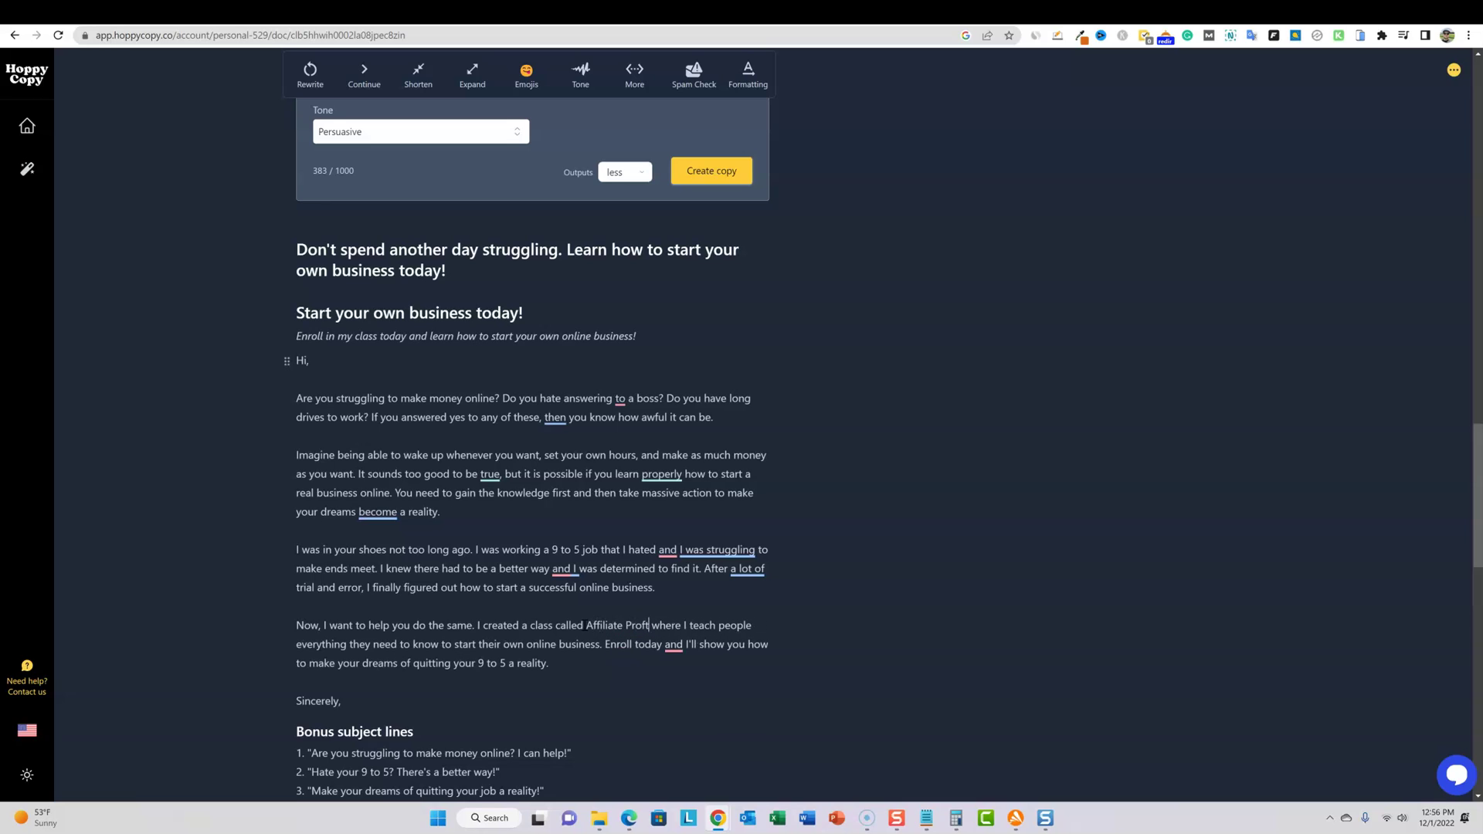
{"action": "type", "text": "Profits Academy"}
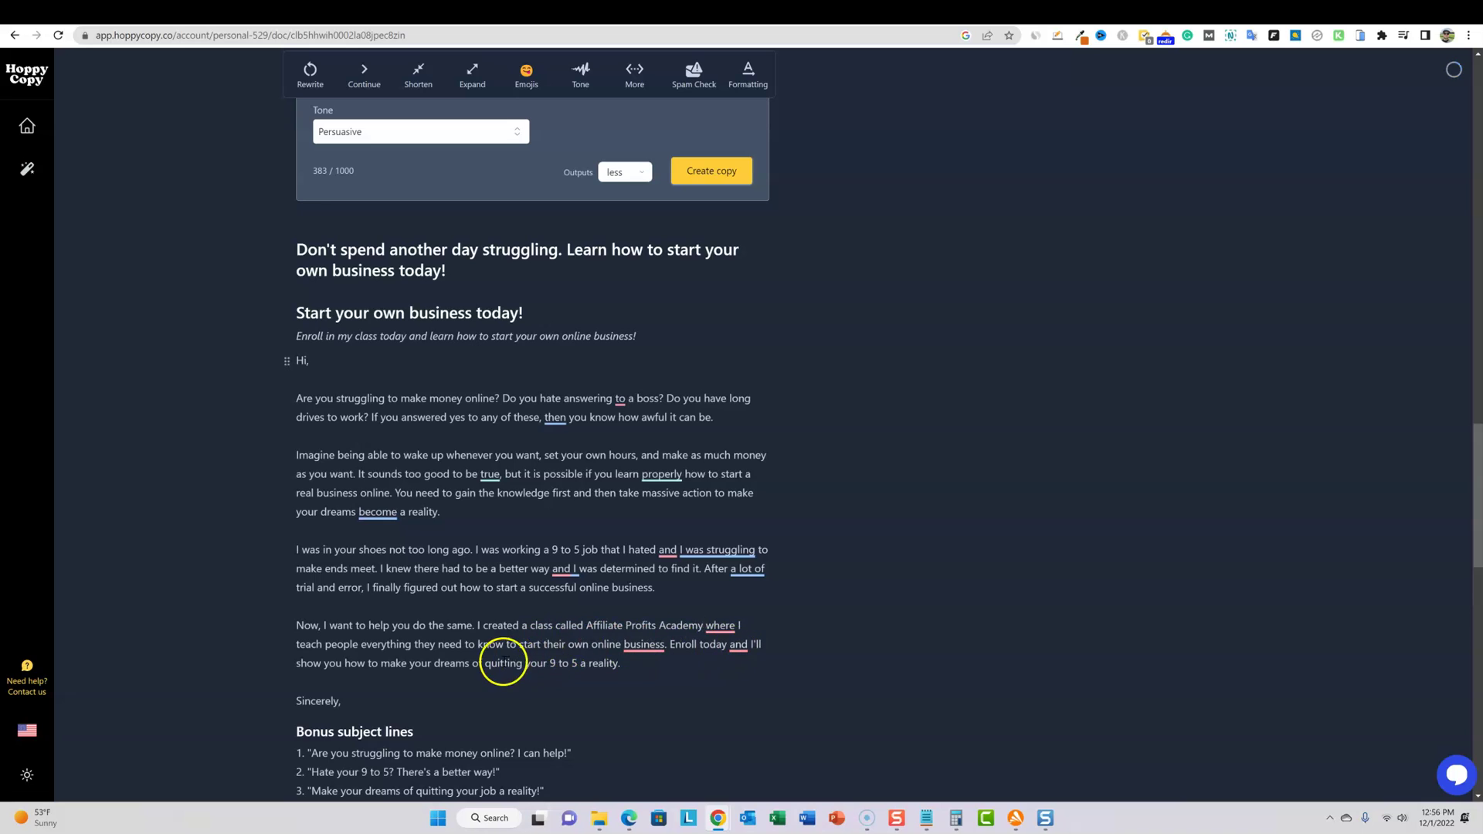
Step: Add the sender's name and a 'link' line under 'Sincerely,', then select the email body
{"action": "left_click", "coordinate": [497, 661]}
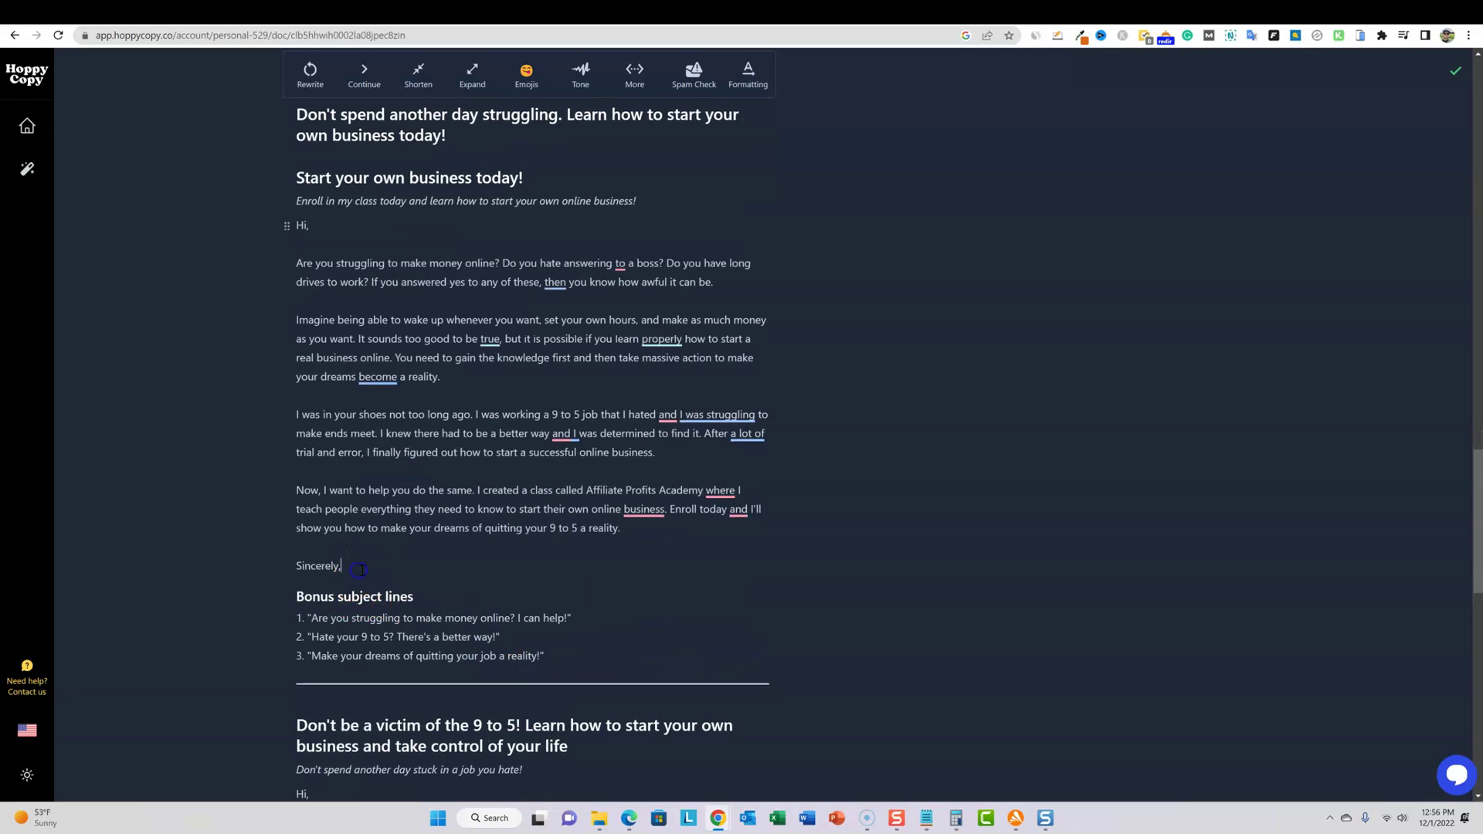
{"action": "key", "text": "Return"}
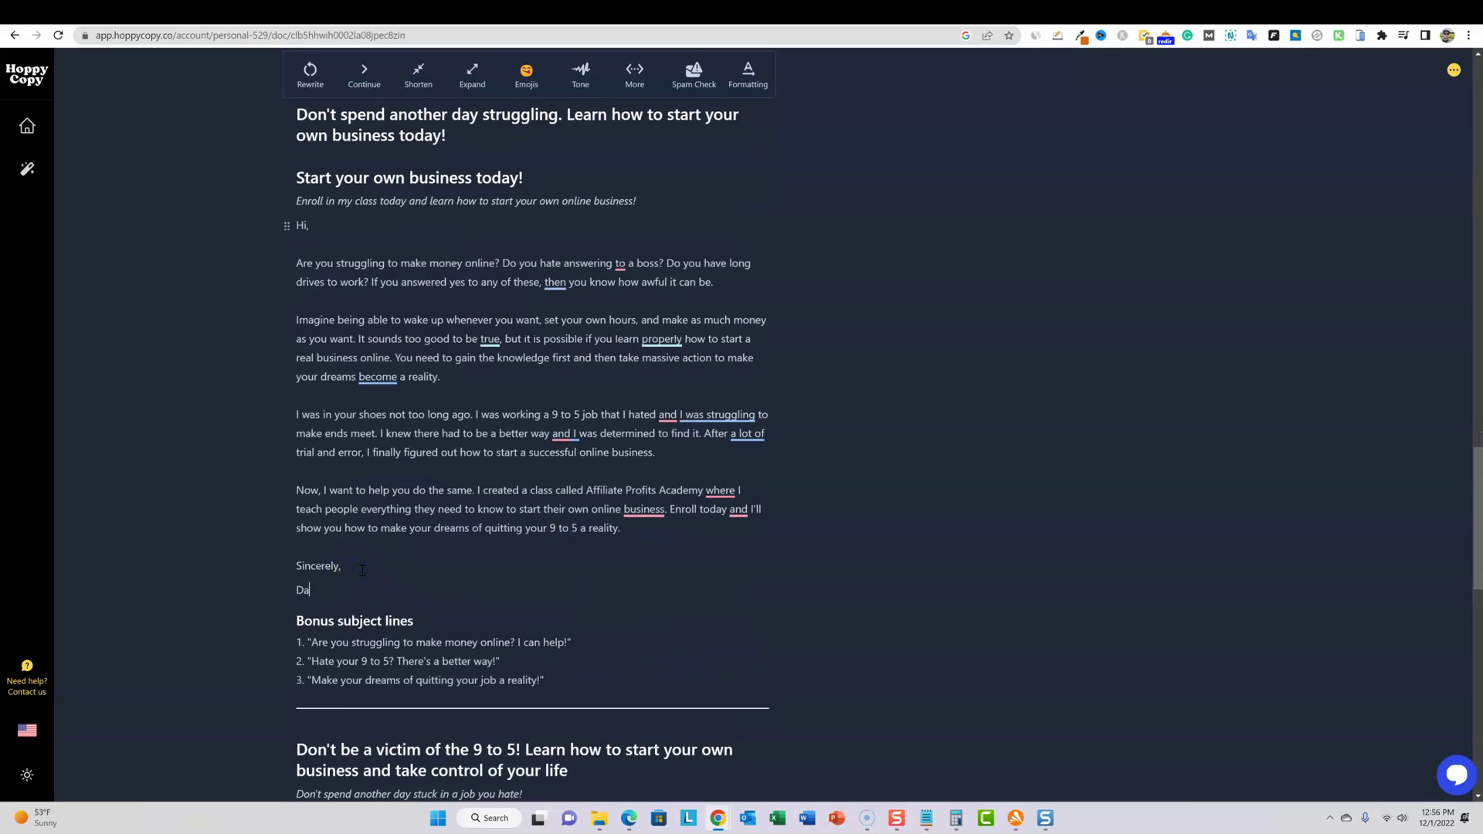
{"action": "key", "text": "Return"}
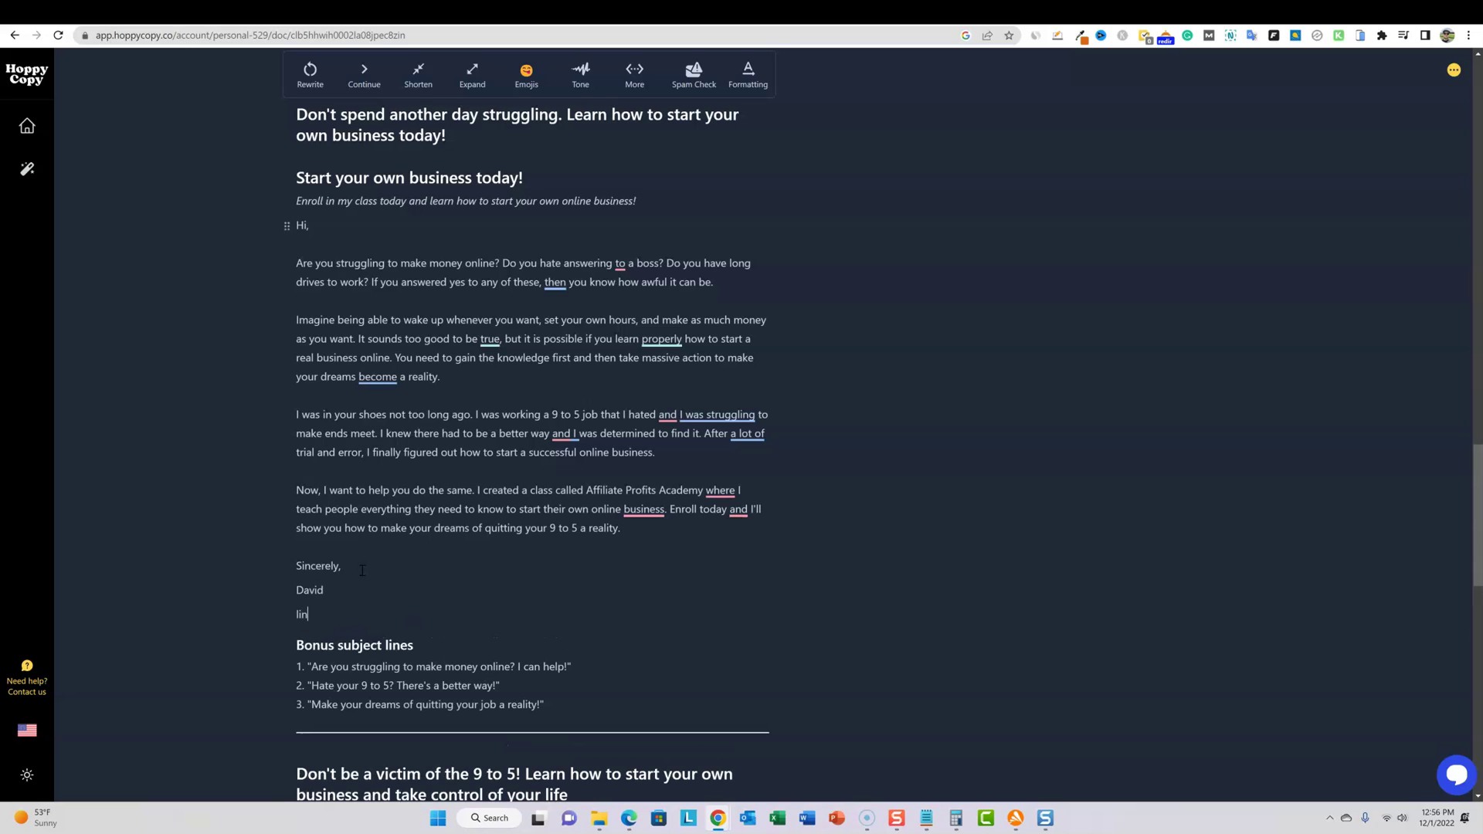
{"action": "left_click_drag", "start_coordinate": [391, 624], "coordinate": [292, 232]}
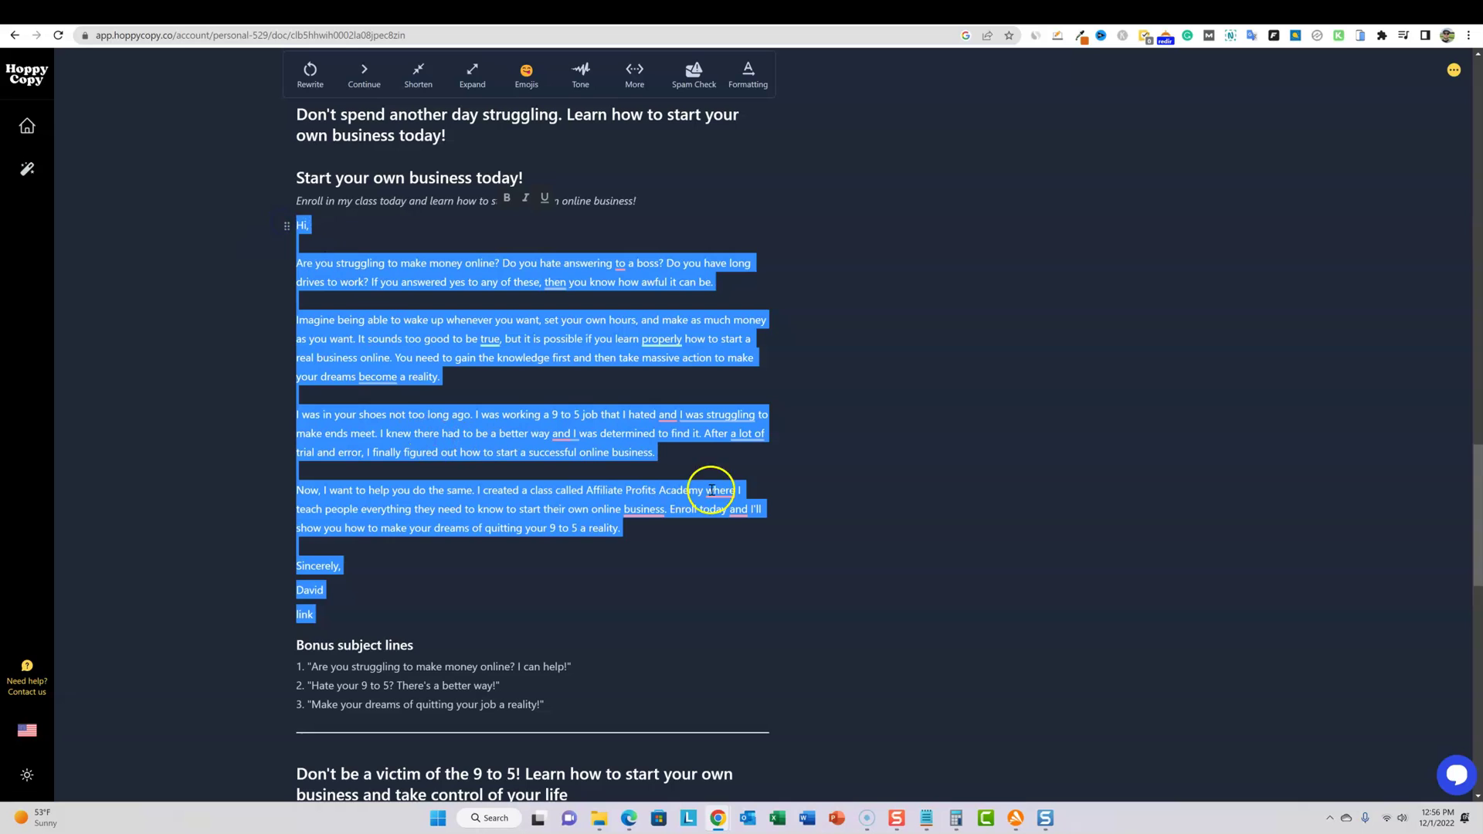
Step: Review the generated output, from the bonus subject lines down to the LAST CHANCE email
{"action": "left_click", "coordinate": [749, 563]}
{"action": "scroll", "coordinate": [569, 559], "scroll_direction": "down", "scroll_amount": 4}
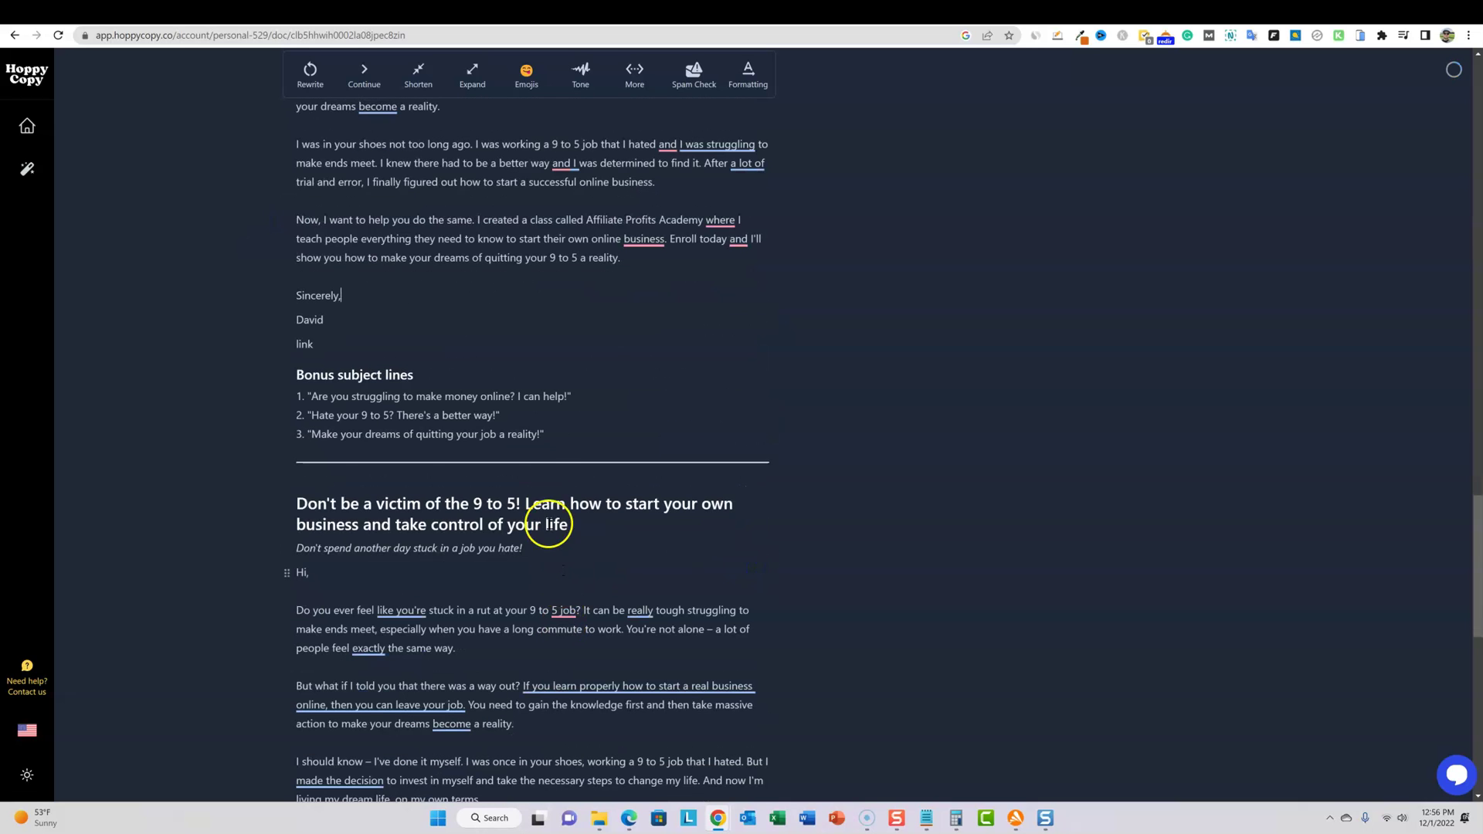
{"action": "left_click_drag", "start_coordinate": [546, 434], "coordinate": [294, 377]}
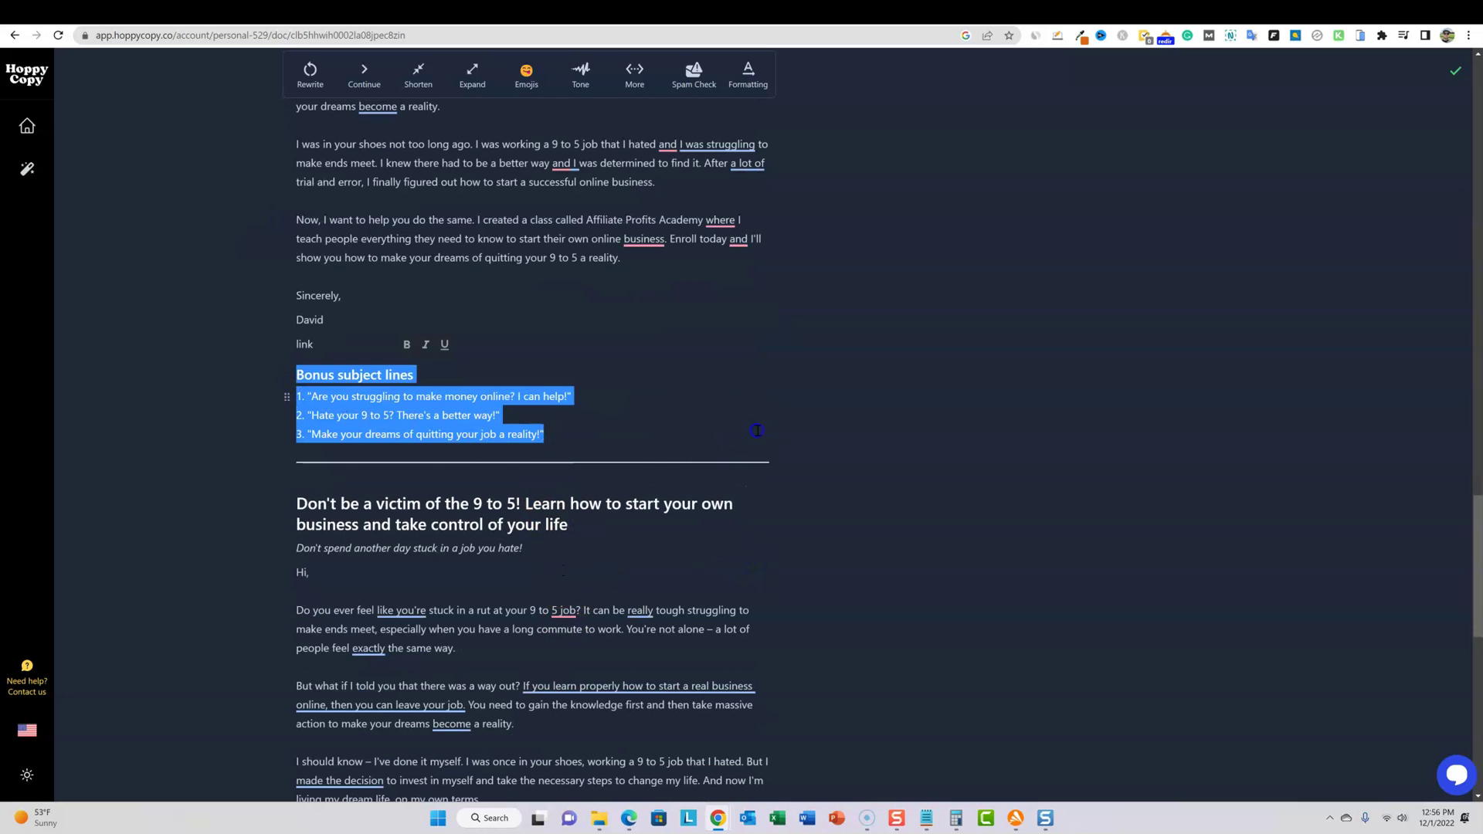
{"action": "left_click", "coordinate": [725, 441]}
{"action": "scroll", "coordinate": [718, 503], "scroll_direction": "down", "scroll_amount": 3}
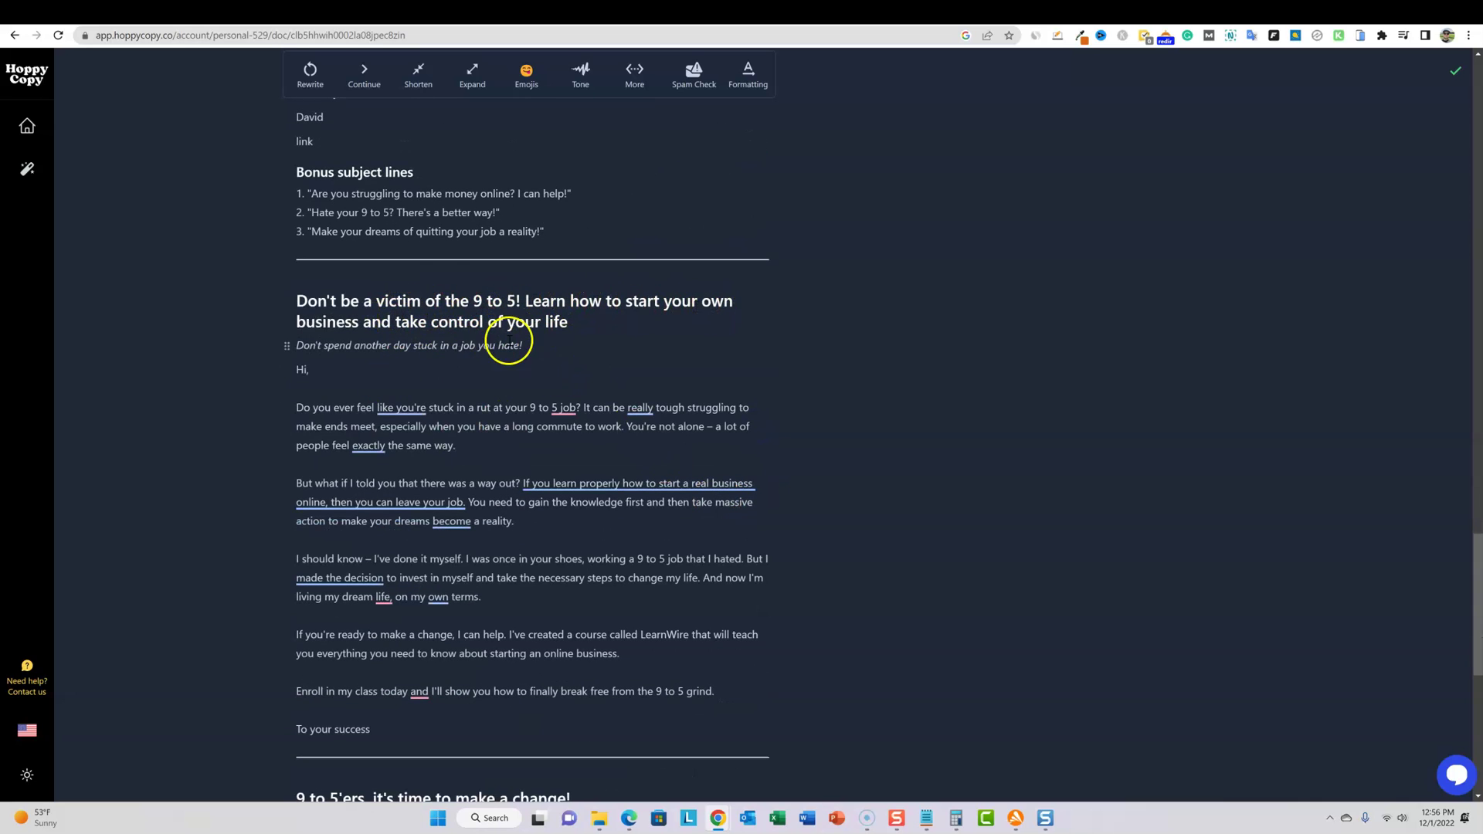
{"action": "scroll", "coordinate": [544, 514], "scroll_direction": "down", "scroll_amount": 6}
{"action": "scroll", "coordinate": [543, 513], "scroll_direction": "down", "scroll_amount": 3}
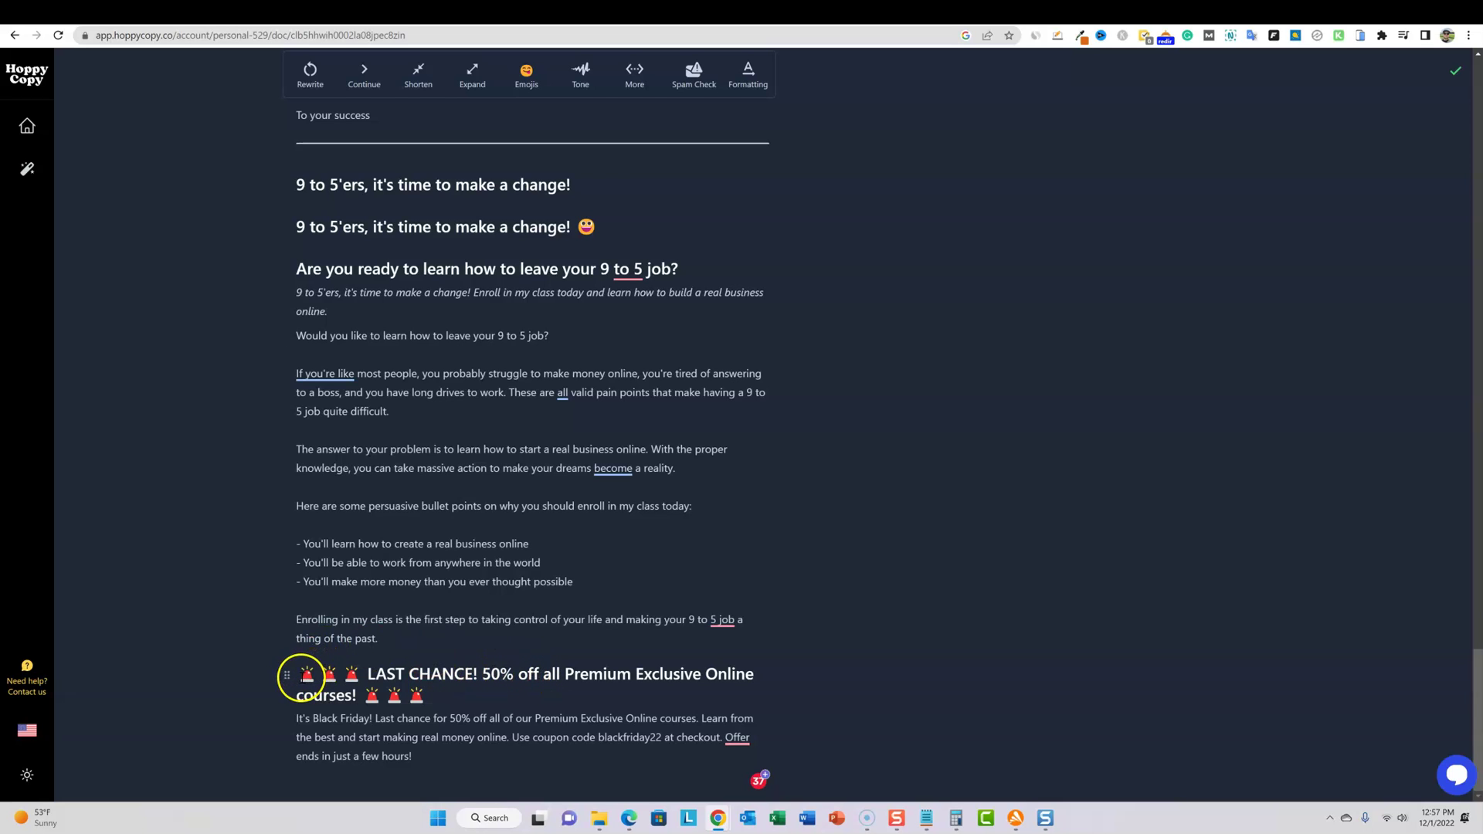
{"action": "left_click_drag", "start_coordinate": [302, 675], "coordinate": [457, 695]}
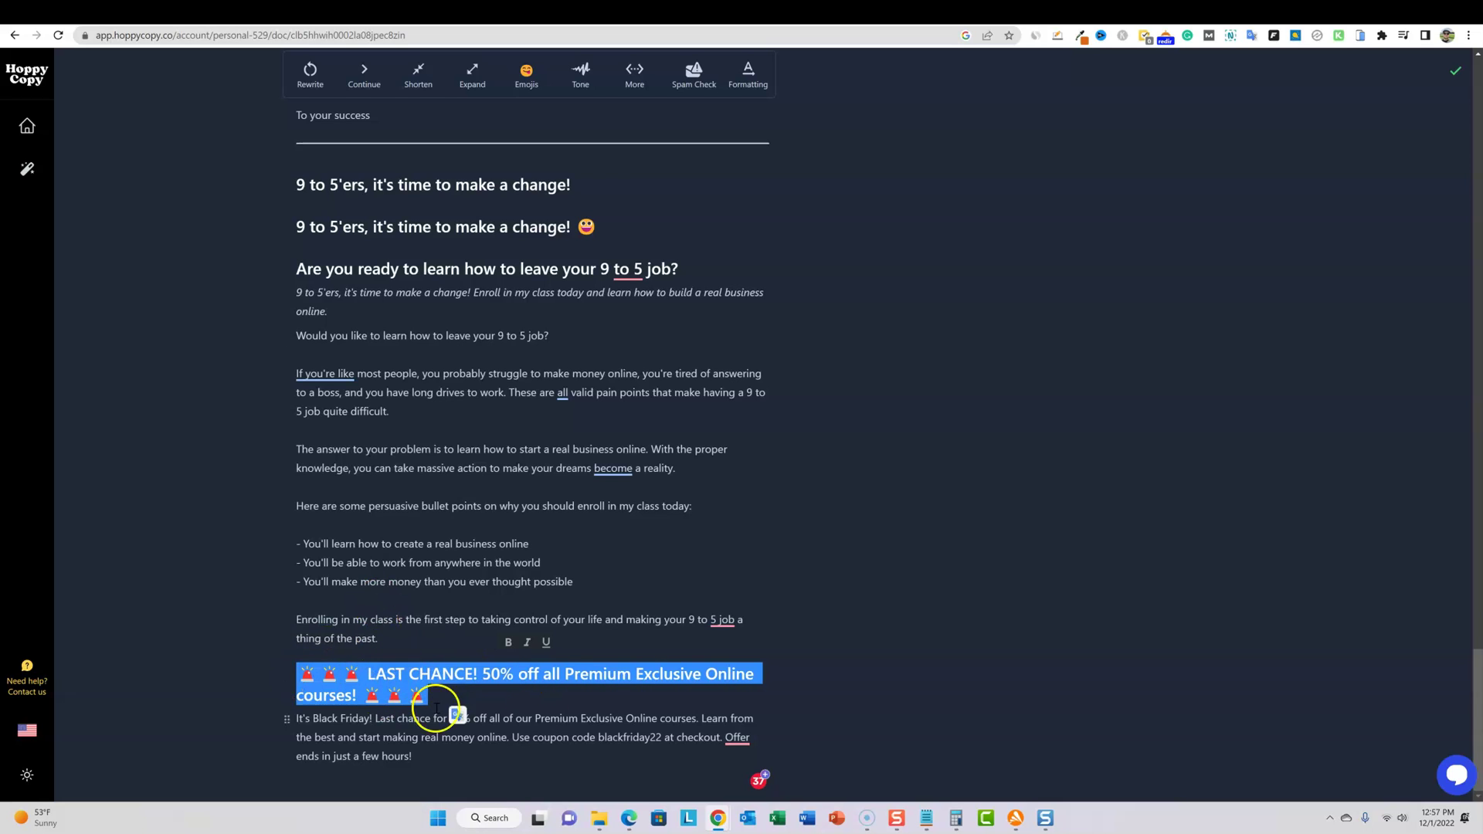
{"action": "scroll", "coordinate": [618, 638], "scroll_direction": "up", "scroll_amount": 5}
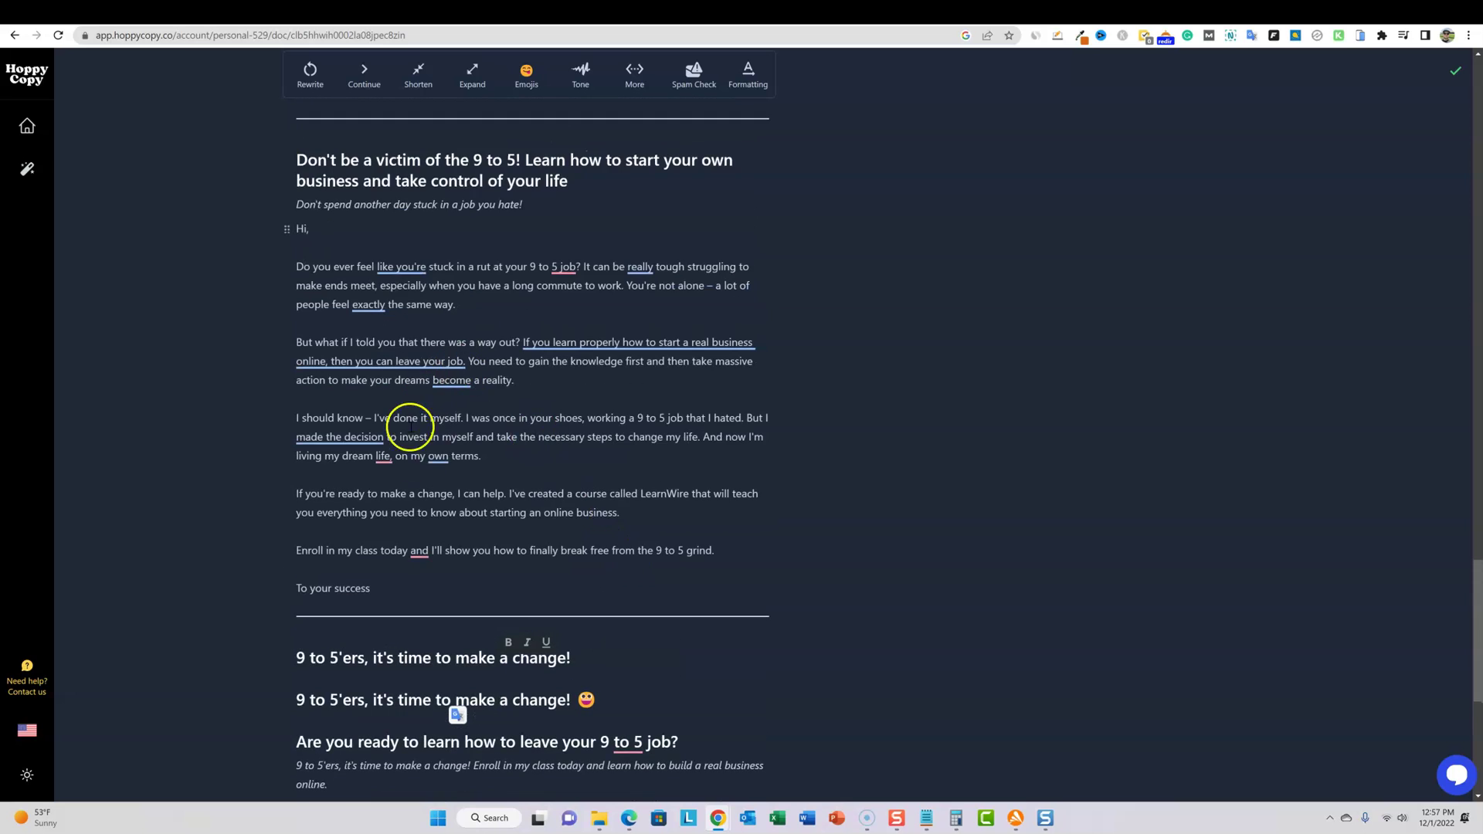
{"action": "scroll", "coordinate": [563, 569], "scroll_direction": "down", "scroll_amount": 4}
{"action": "scroll", "coordinate": [649, 576], "scroll_direction": "down", "scroll_amount": 1}
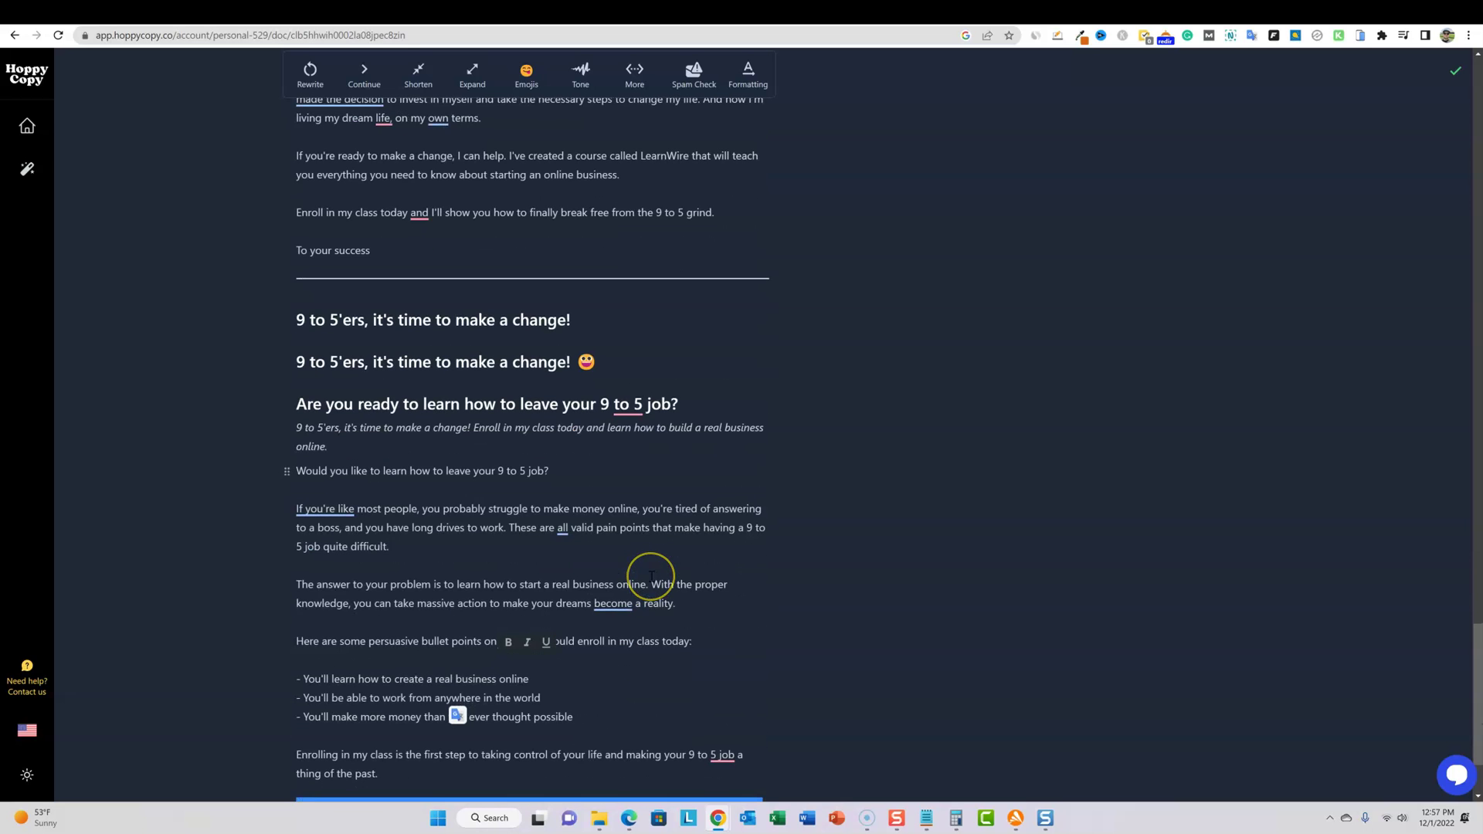
{"action": "scroll", "coordinate": [698, 560], "scroll_direction": "up", "scroll_amount": 13}
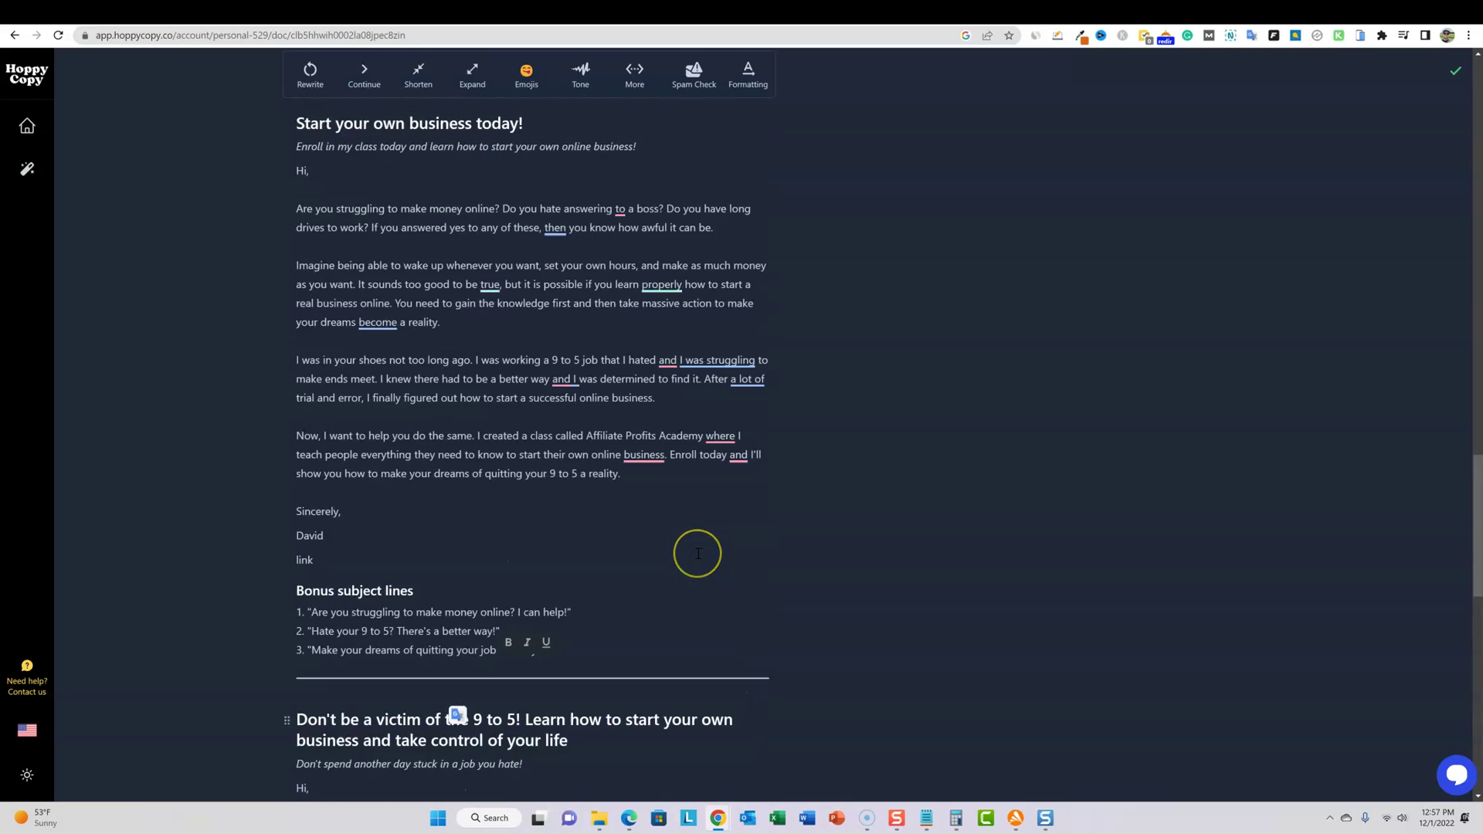
{"action": "scroll", "coordinate": [698, 553], "scroll_direction": "up", "scroll_amount": 3}
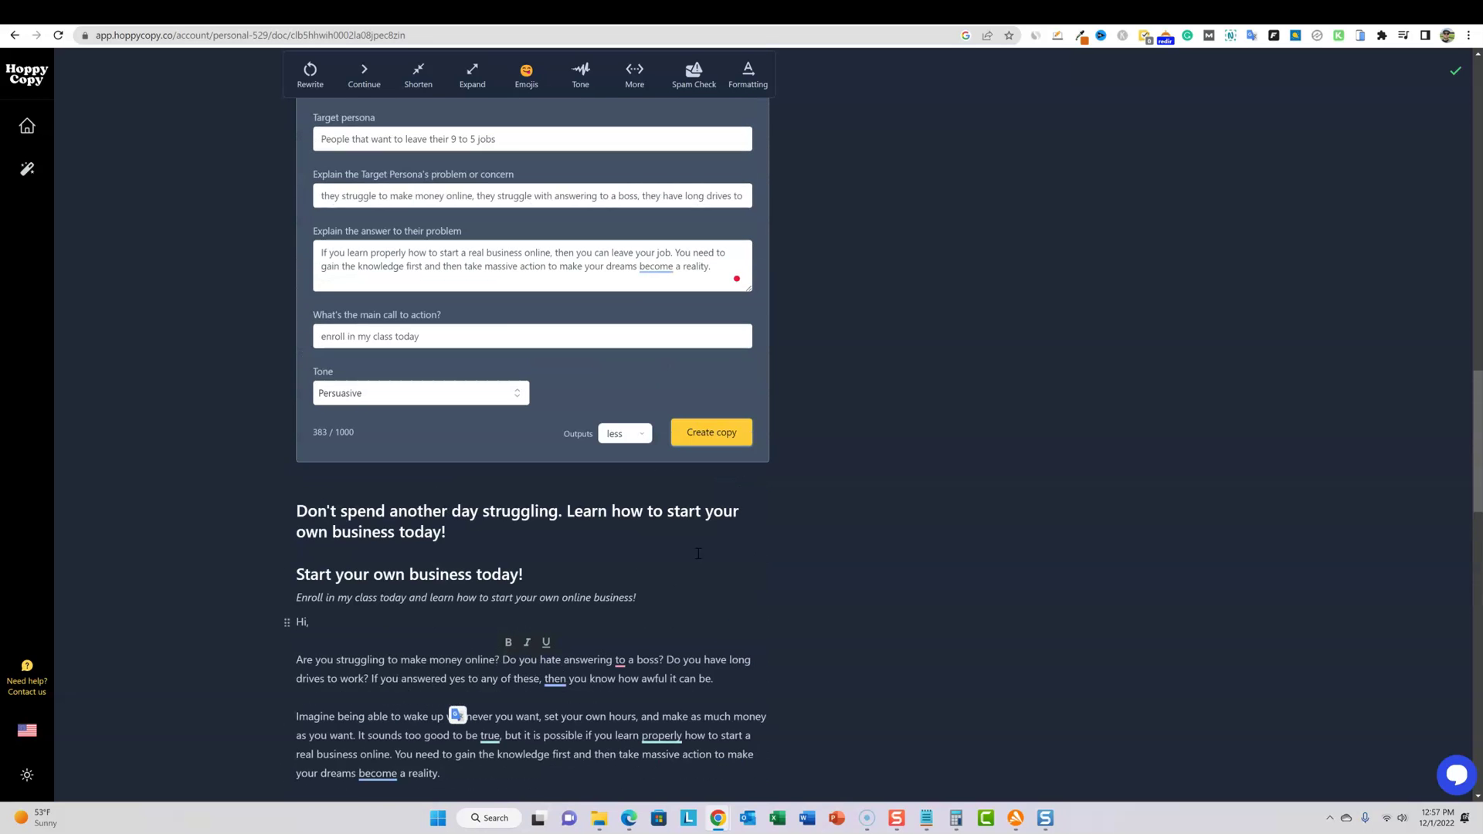
Step: Expand the Lead Nurture Email input form and scroll through its fields
{"action": "left_click", "coordinate": [536, 106]}
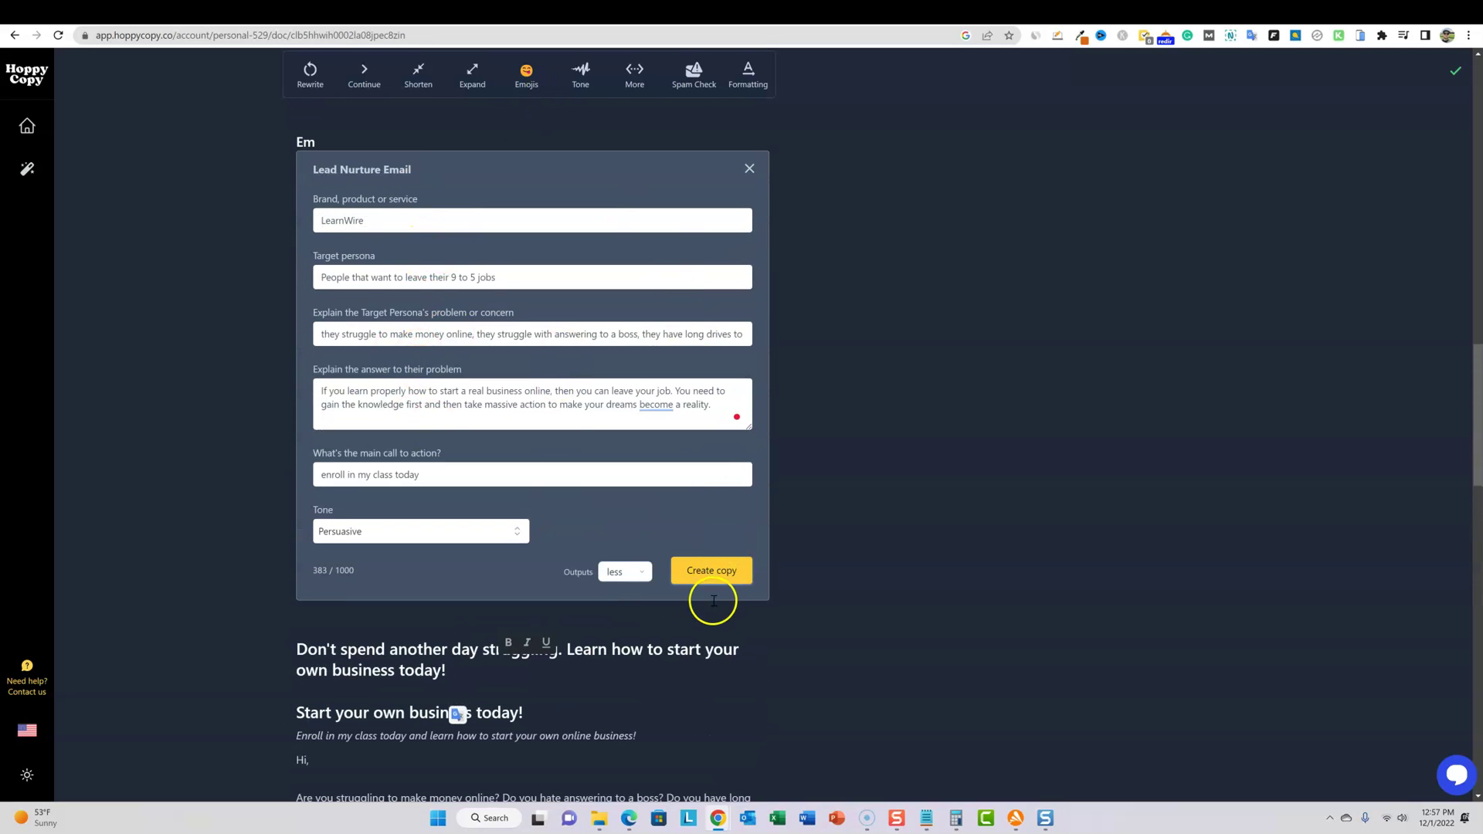
{"action": "scroll", "coordinate": [711, 595], "scroll_direction": "down", "scroll_amount": 4}
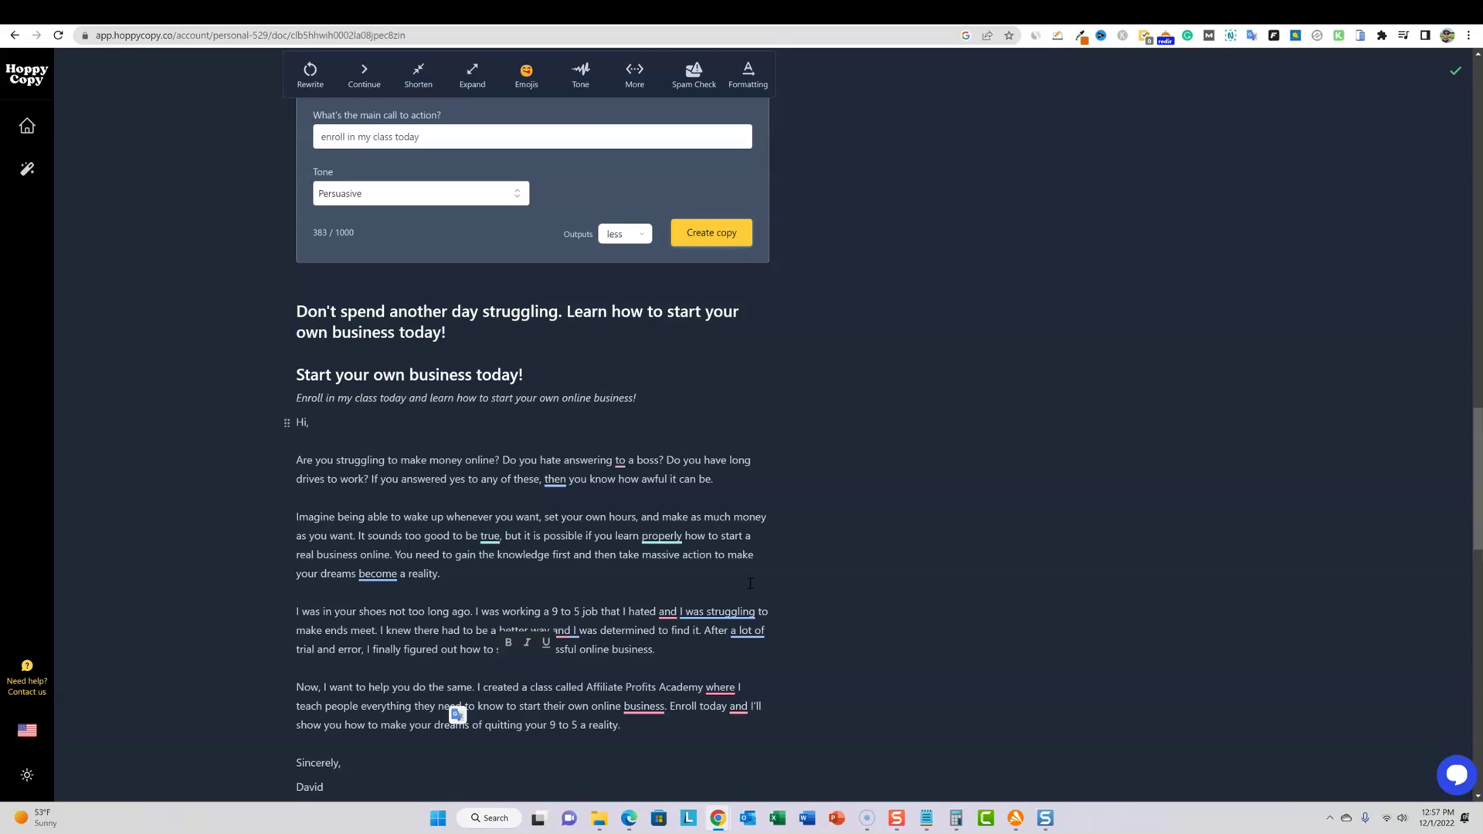
{"action": "scroll", "coordinate": [750, 583], "scroll_direction": "up", "scroll_amount": 20}
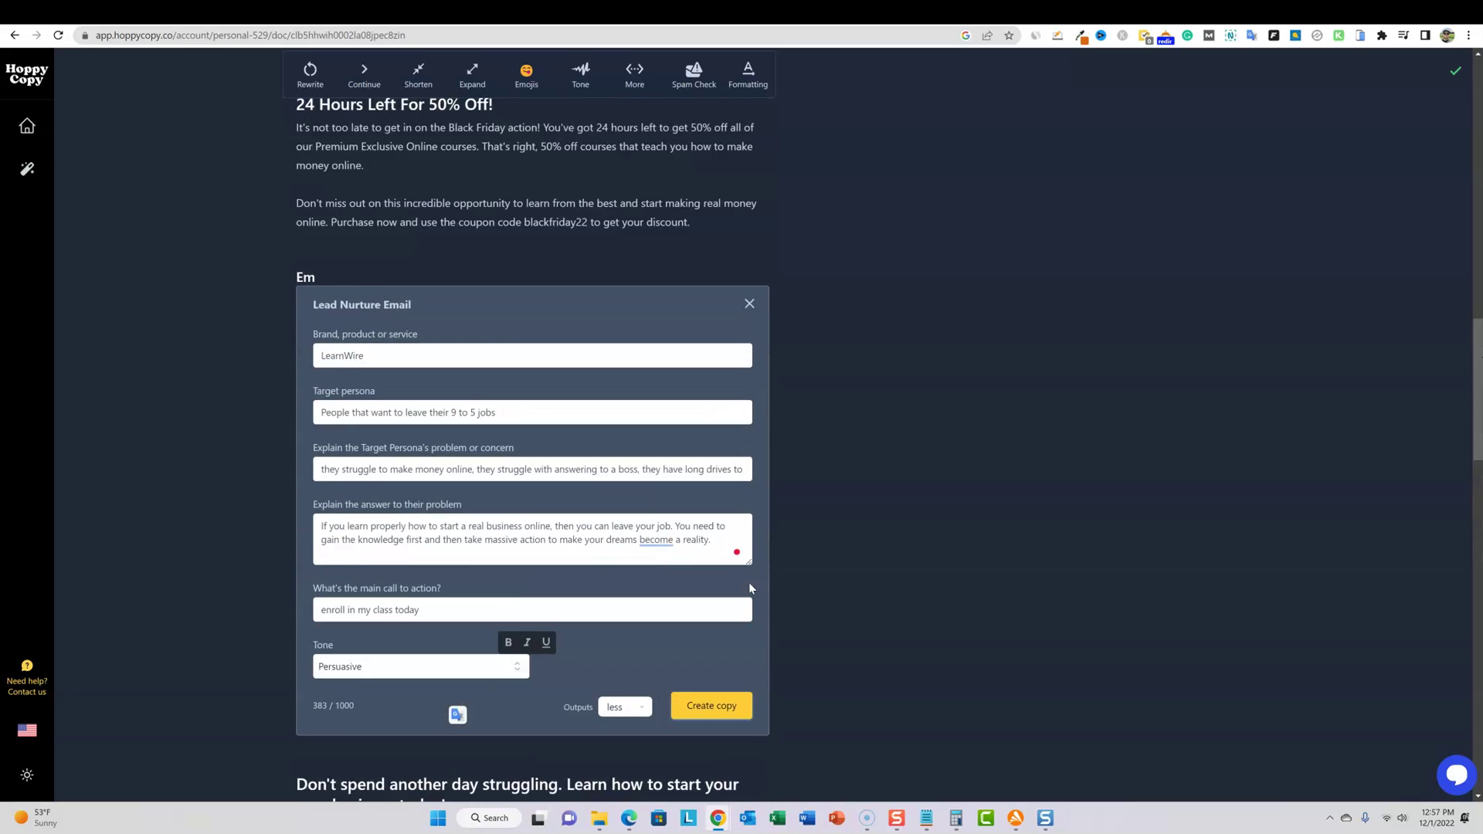
{"action": "scroll", "coordinate": [750, 583], "scroll_direction": "up", "scroll_amount": 3}
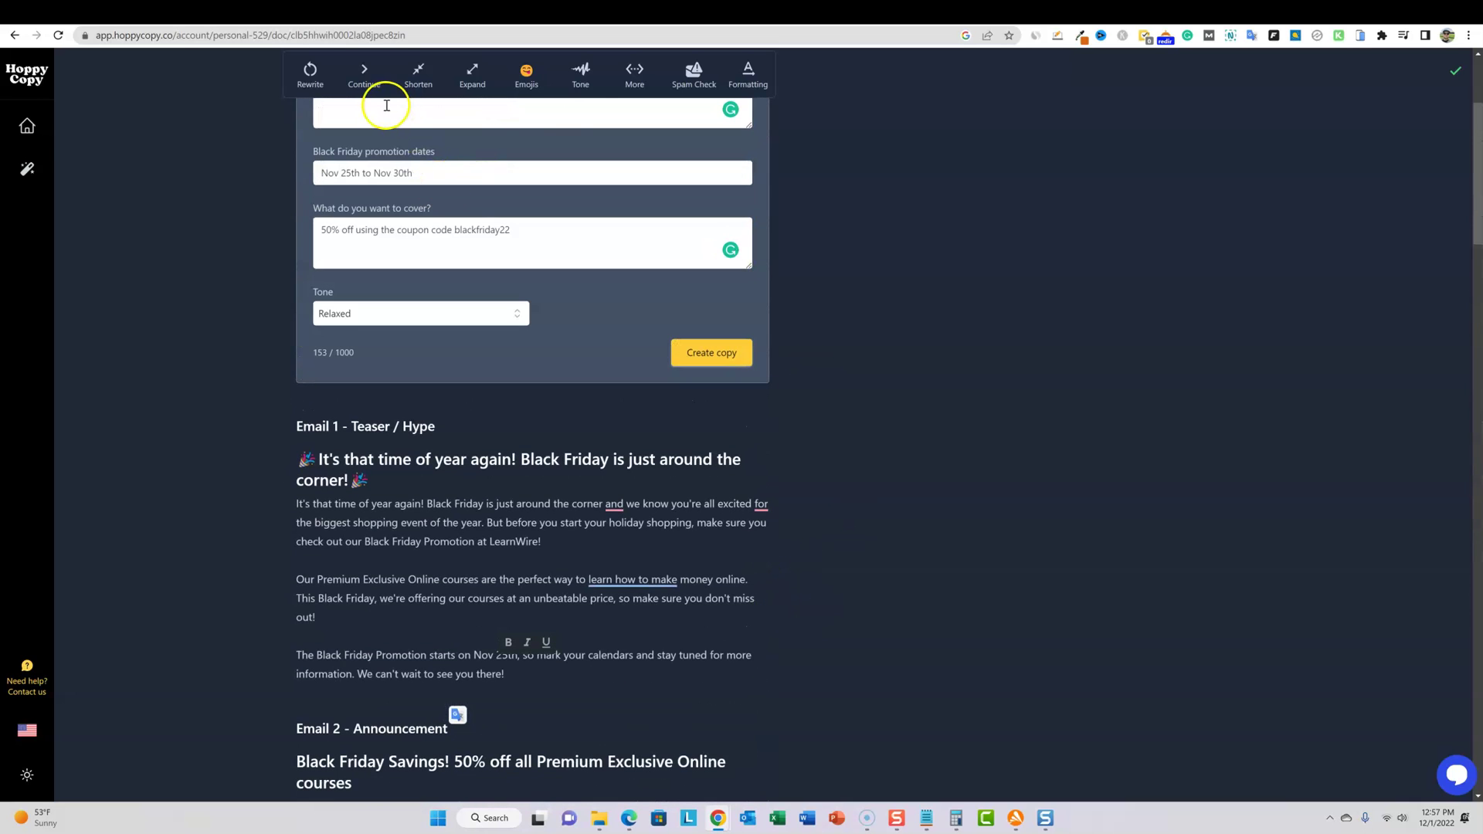
Step: Filter the template gallery to Email Campaigns and add a Product Launch Email form
{"action": "left_click", "coordinate": [26, 129]}
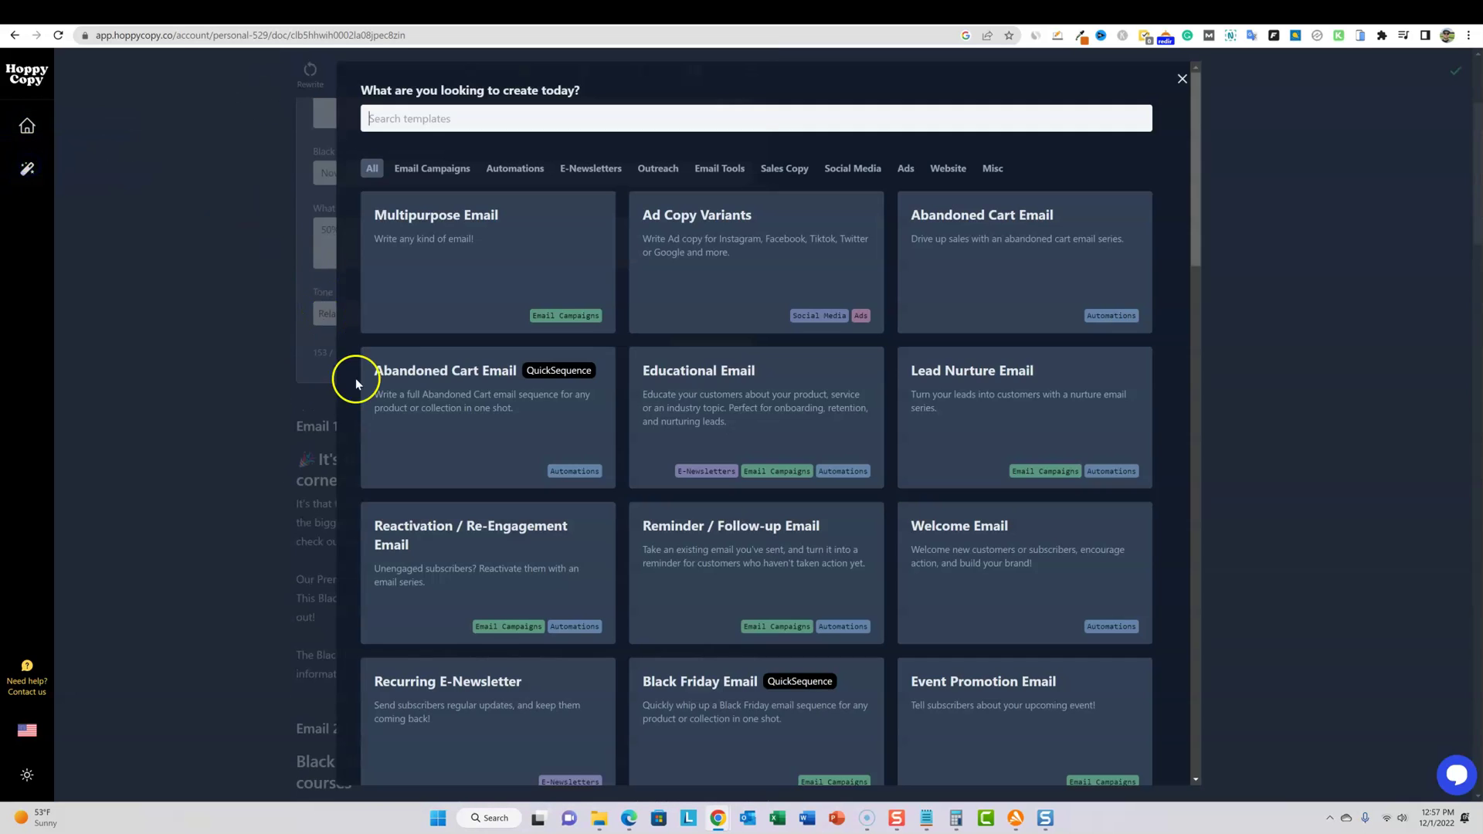
{"action": "left_click", "coordinate": [471, 171]}
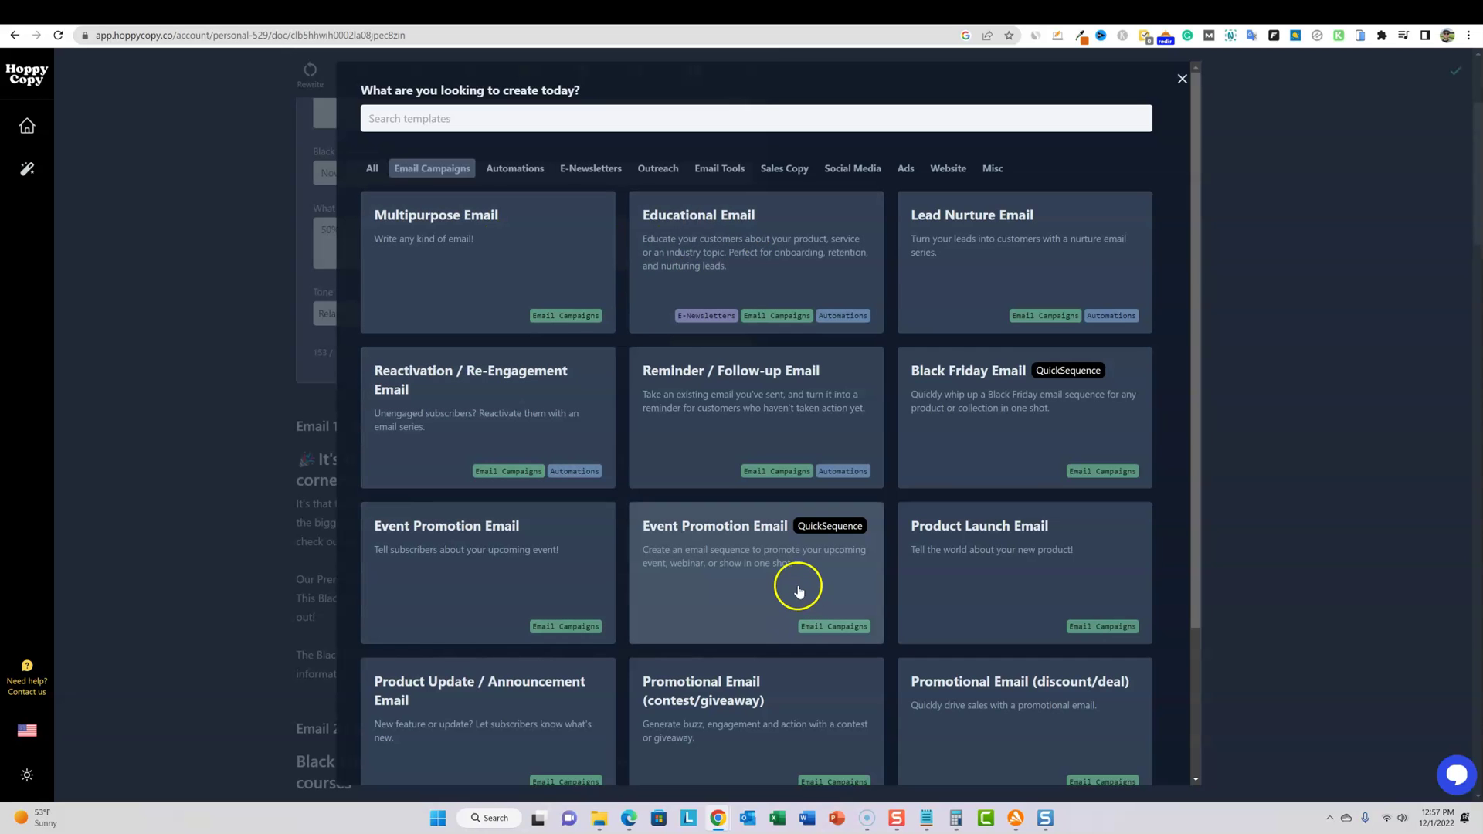
{"action": "scroll", "coordinate": [803, 587], "scroll_direction": "down", "scroll_amount": 3}
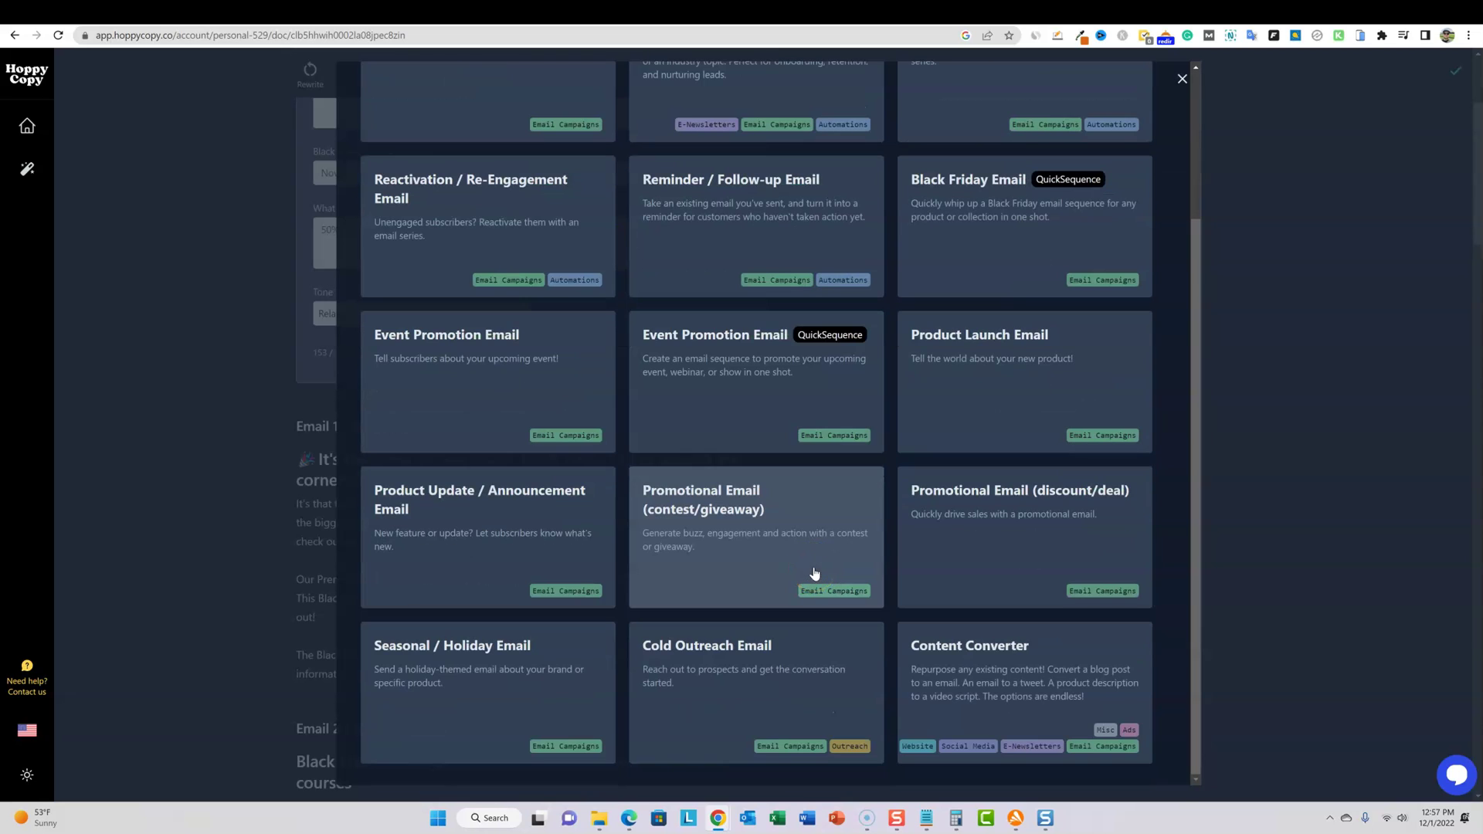
{"action": "left_click", "coordinate": [822, 563]}
{"action": "scroll", "coordinate": [823, 564], "scroll_direction": "up", "scroll_amount": 3}
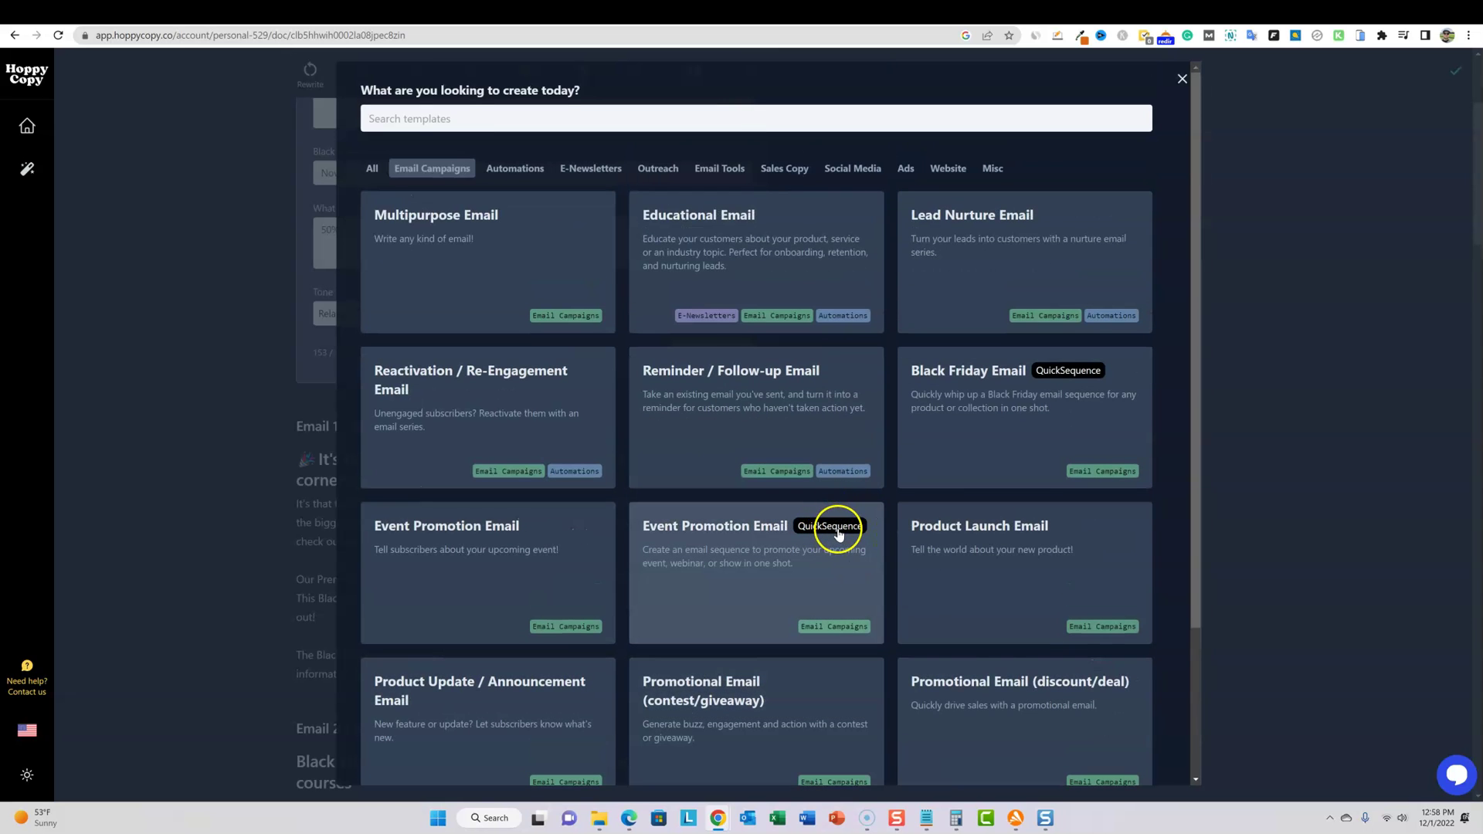
{"action": "left_click", "coordinate": [989, 559]}
{"action": "scroll", "coordinate": [712, 580], "scroll_direction": "down", "scroll_amount": 8}
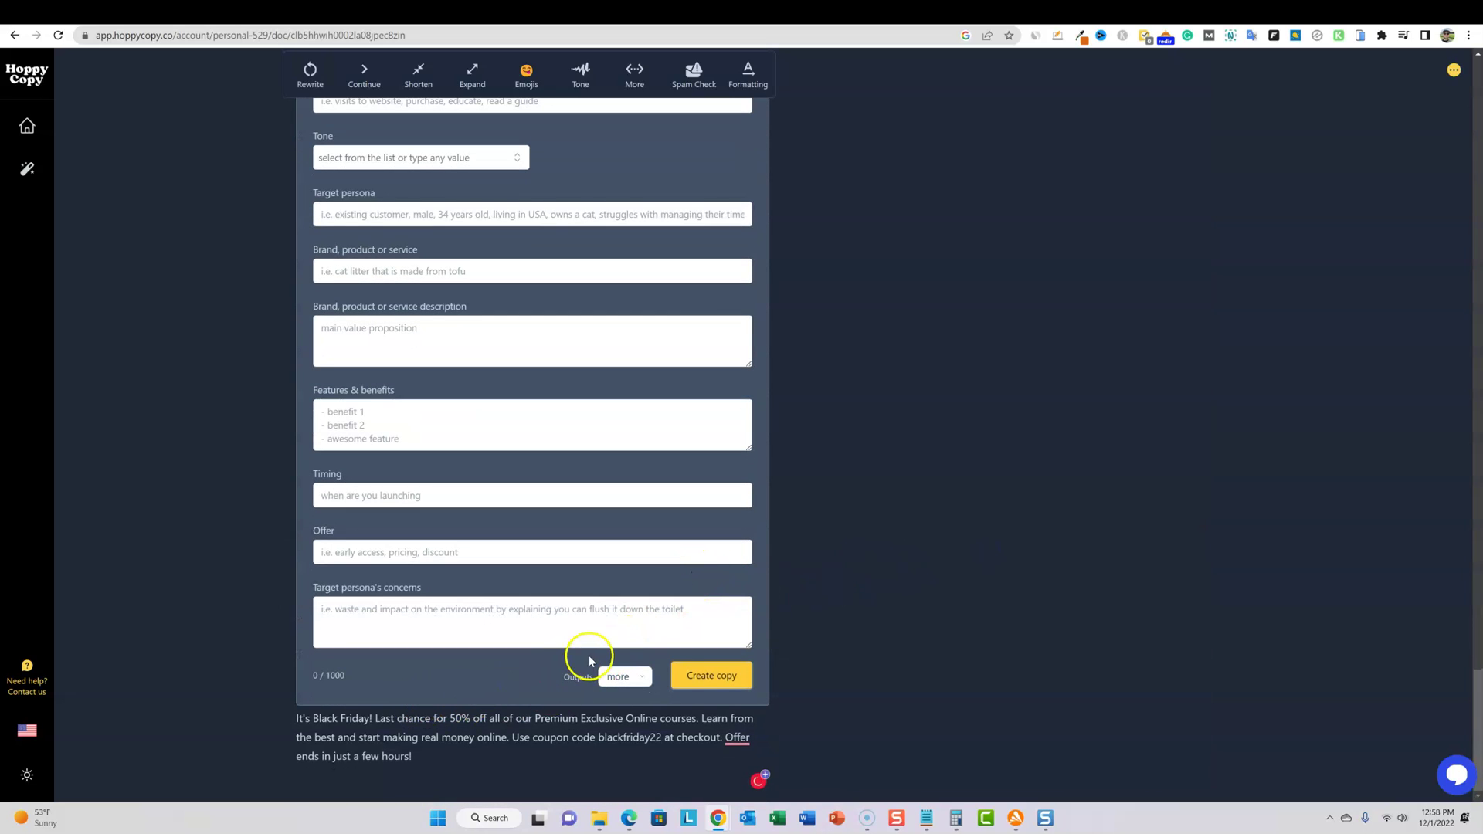
Step: Check the Freelance Rocket launch details: Dec 15th timing and 50% off the $67 price
{"action": "scroll", "coordinate": [590, 658], "scroll_direction": "up", "scroll_amount": 5}
{"action": "scroll", "coordinate": [589, 659], "scroll_direction": "up", "scroll_amount": 5}
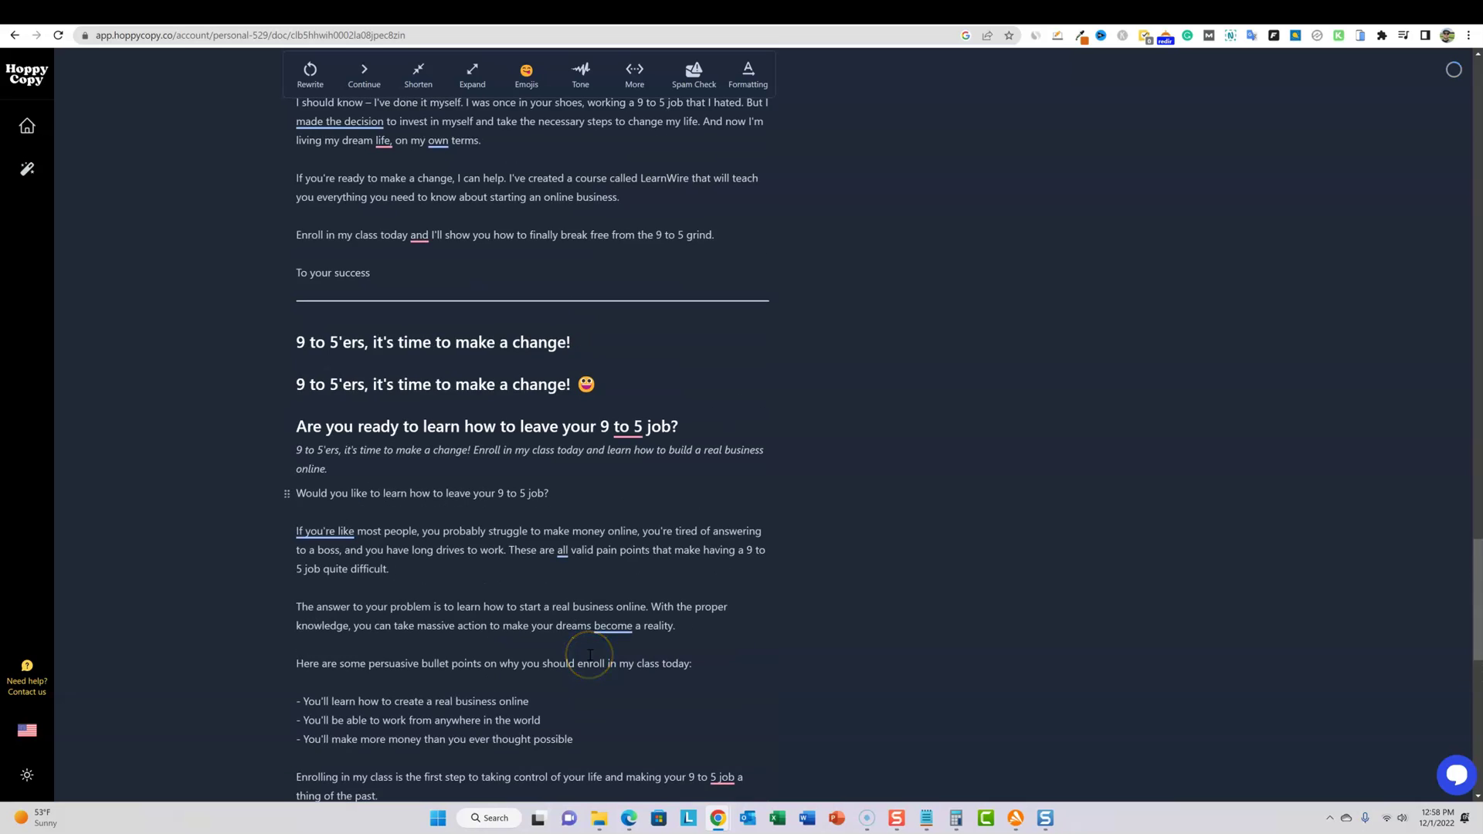
{"action": "scroll", "coordinate": [590, 655], "scroll_direction": "down", "scroll_amount": 8}
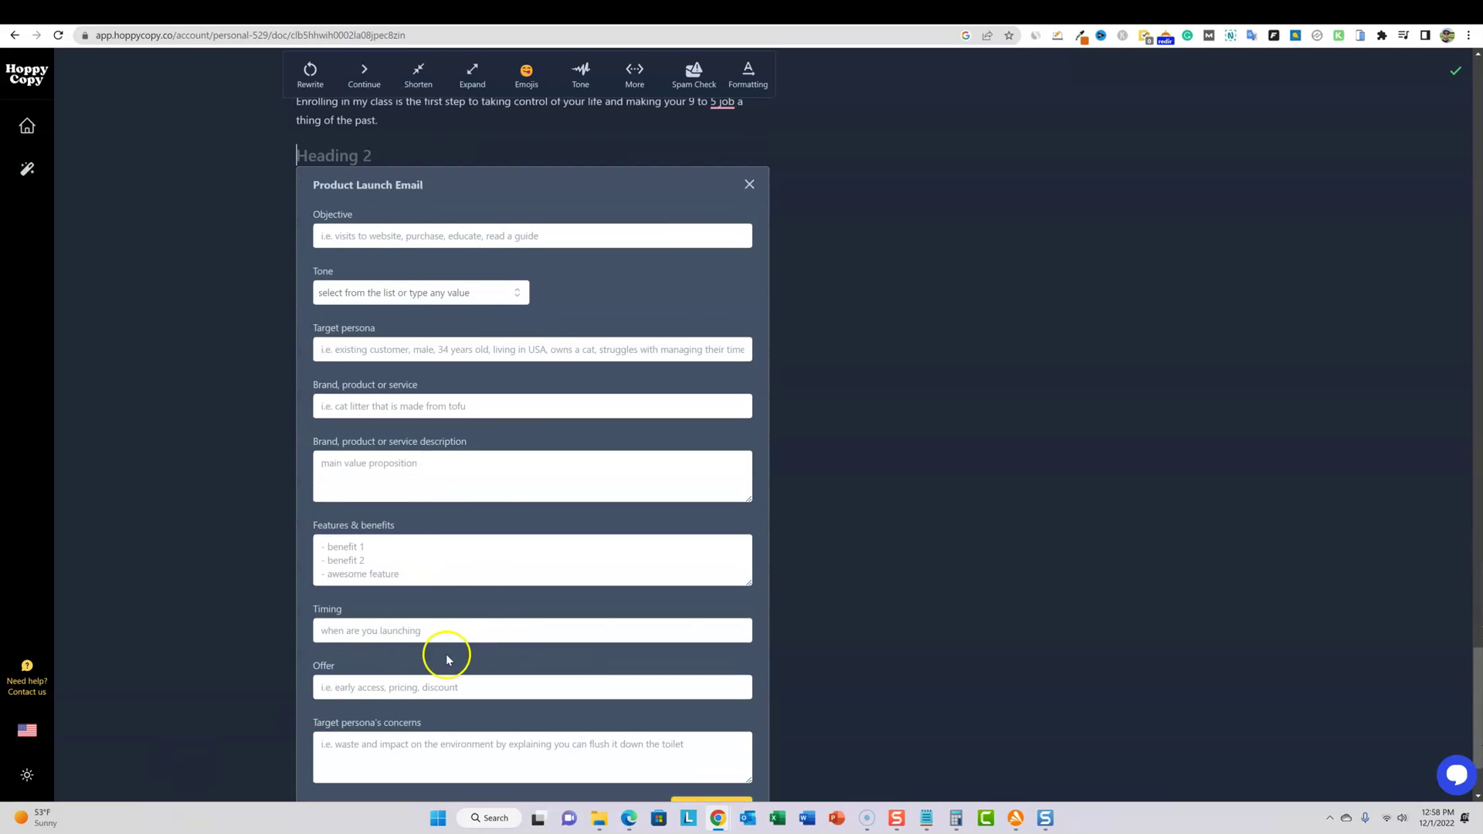
{"action": "scroll", "coordinate": [410, 589], "scroll_direction": "down", "scroll_amount": 1}
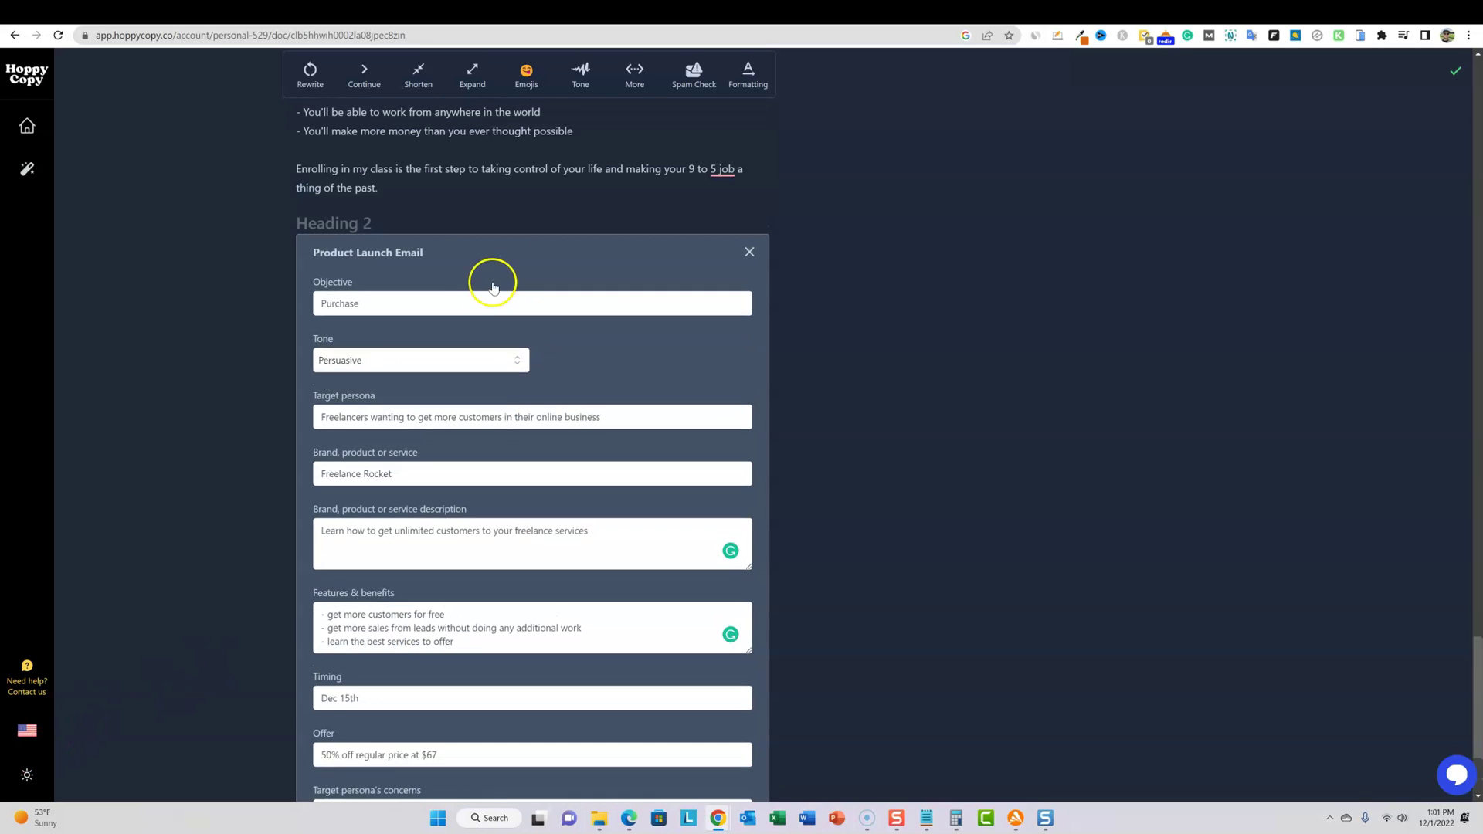
{"action": "scroll", "coordinate": [487, 281], "scroll_direction": "down", "scroll_amount": 3}
{"action": "scroll", "coordinate": [479, 291], "scroll_direction": "up", "scroll_amount": 3}
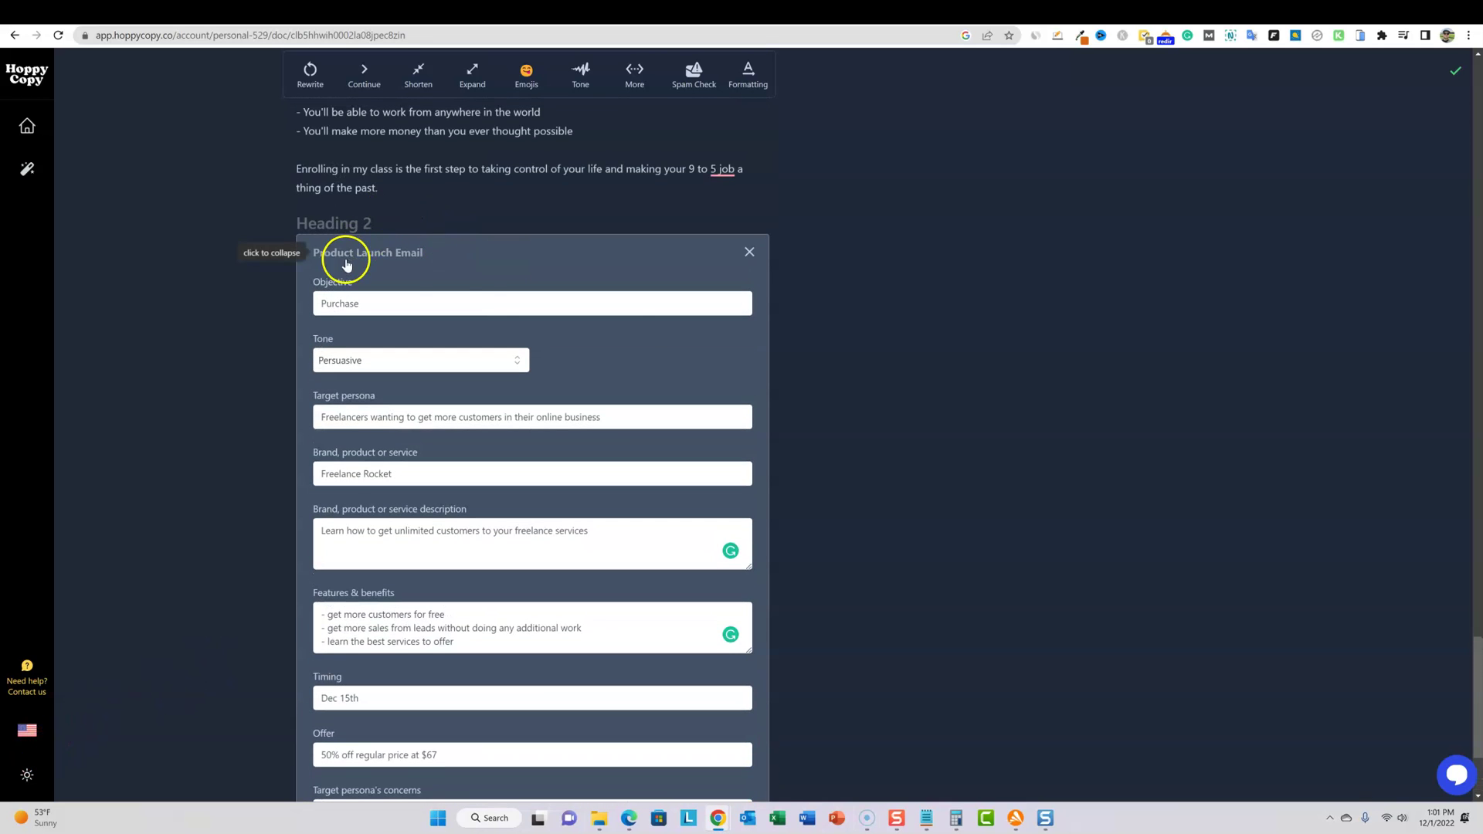
{"action": "scroll", "coordinate": [631, 334], "scroll_direction": "down", "scroll_amount": 3}
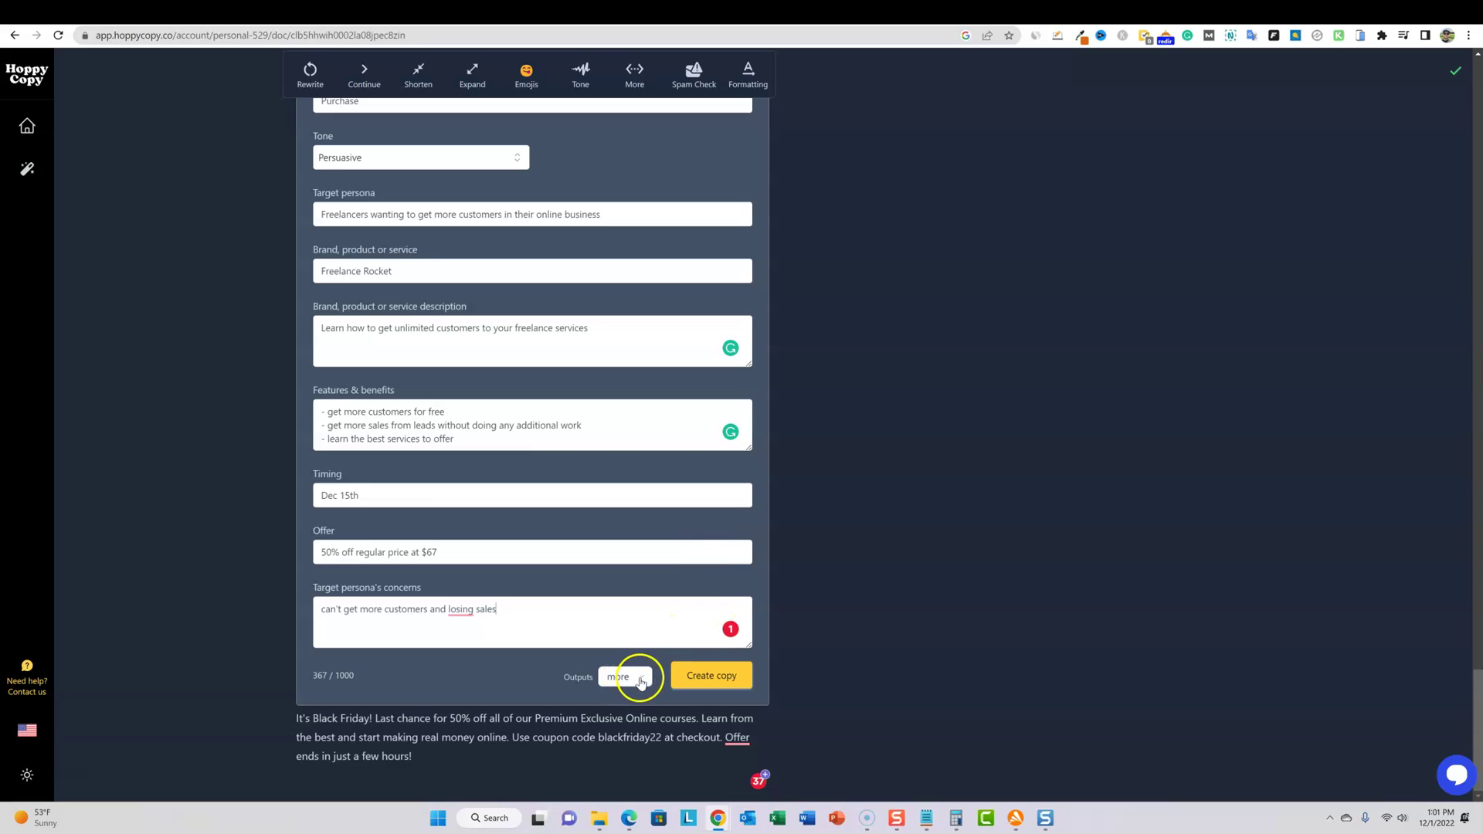
Step: Set Outputs to less and generate the Freelance Rocket launch emails
{"action": "left_click", "coordinate": [626, 680]}
{"action": "left_click", "coordinate": [632, 718]}
{"action": "left_click", "coordinate": [700, 693]}
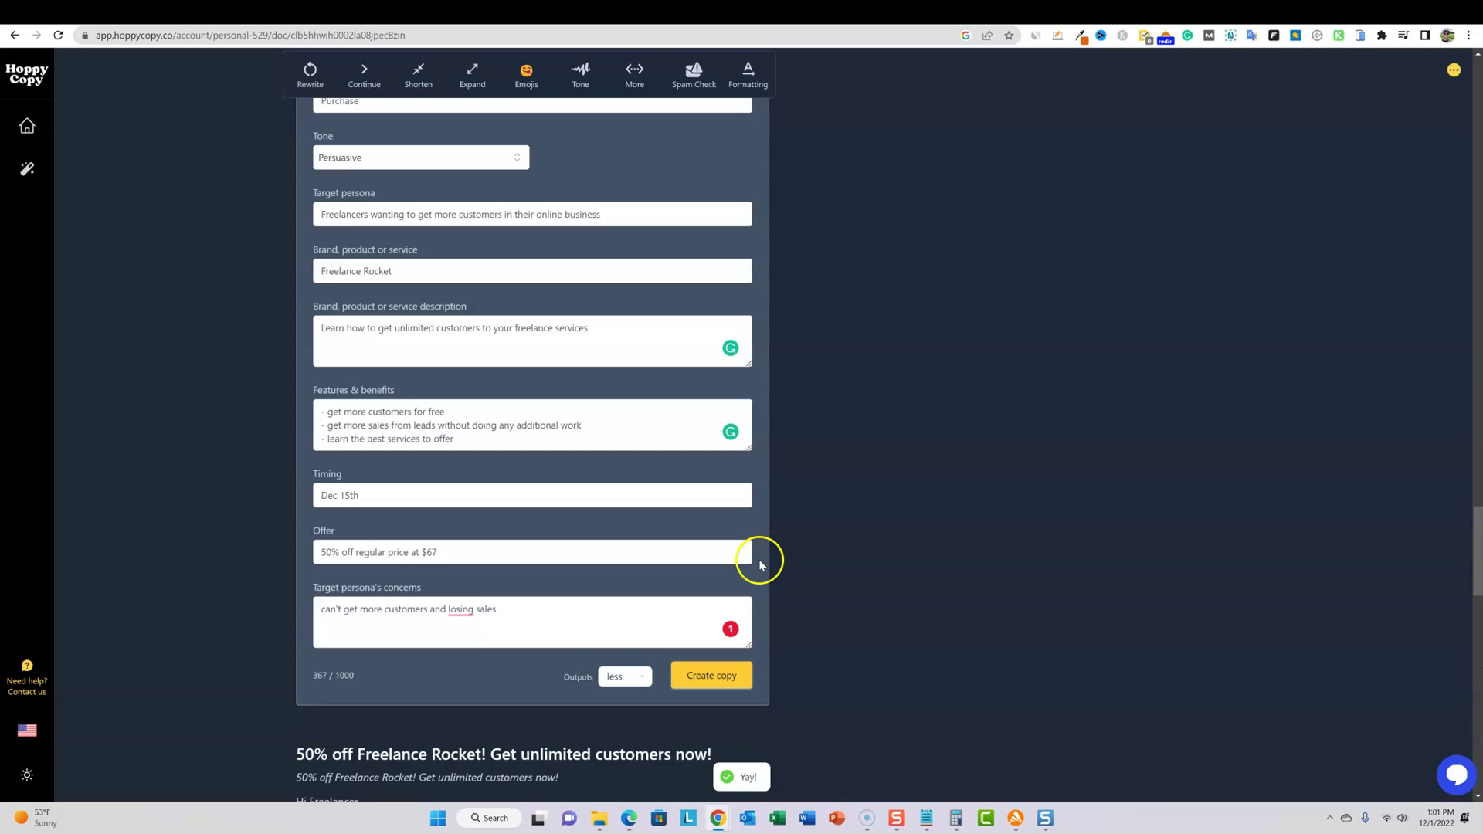
{"action": "scroll", "coordinate": [761, 564], "scroll_direction": "down", "scroll_amount": 6}
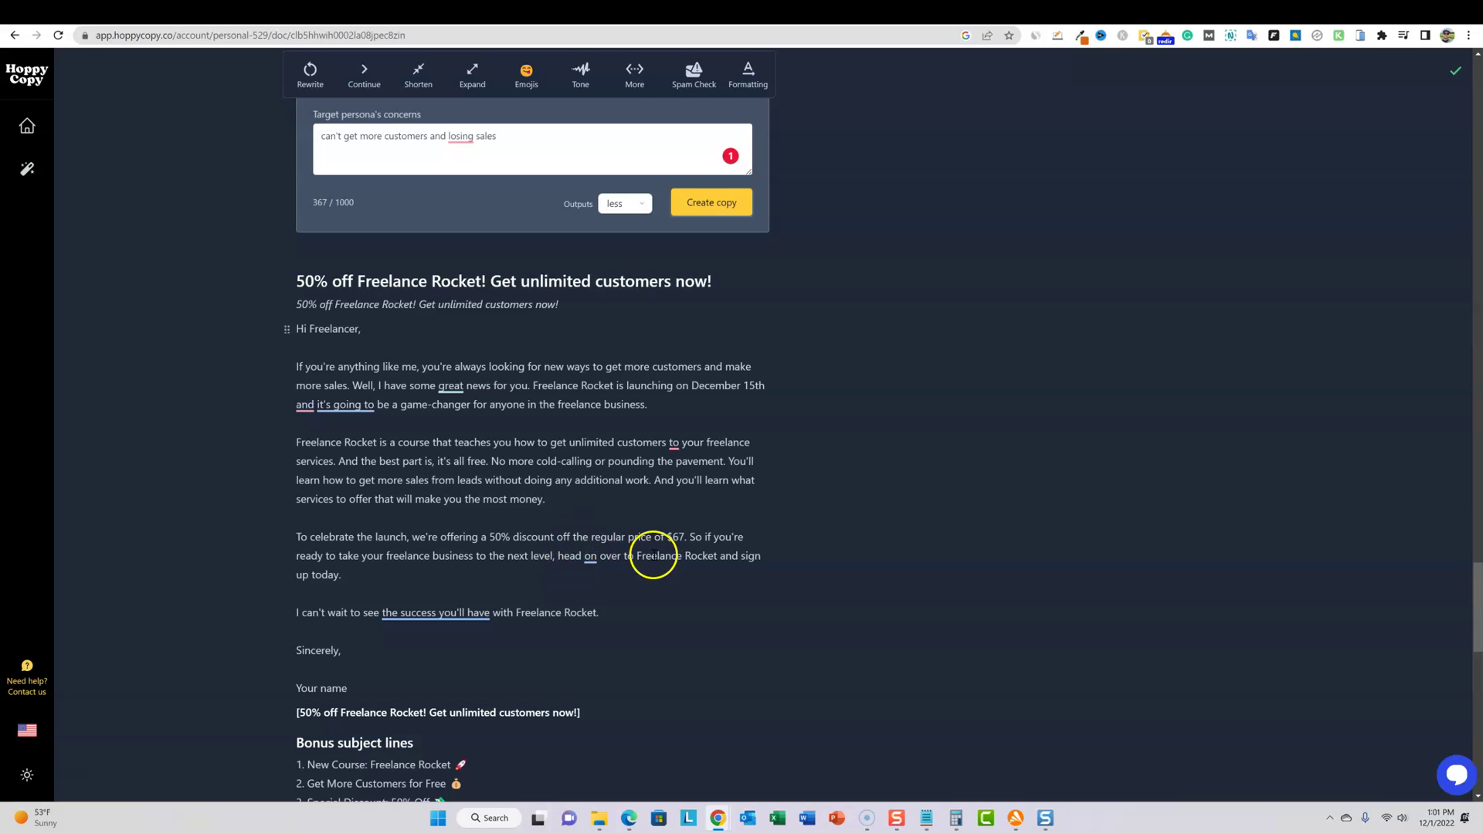
{"action": "scroll", "coordinate": [604, 585], "scroll_direction": "down", "scroll_amount": 3}
{"action": "scroll", "coordinate": [605, 582], "scroll_direction": "up", "scroll_amount": 3}
{"action": "scroll", "coordinate": [575, 471], "scroll_direction": "down", "scroll_amount": 5}
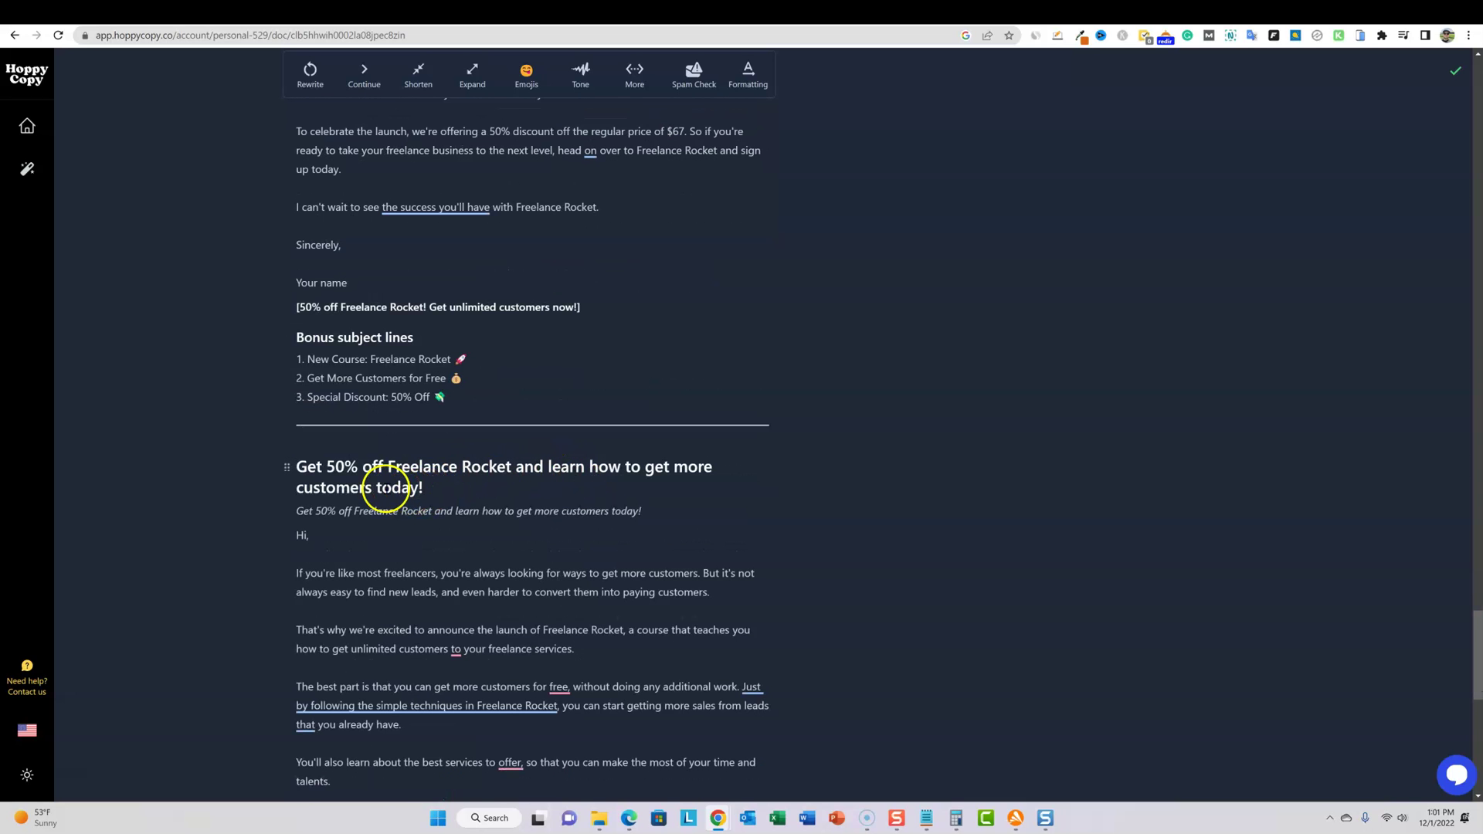
{"action": "scroll", "coordinate": [385, 488], "scroll_direction": "down", "scroll_amount": 1}
{"action": "scroll", "coordinate": [576, 502], "scroll_direction": "down", "scroll_amount": 8}
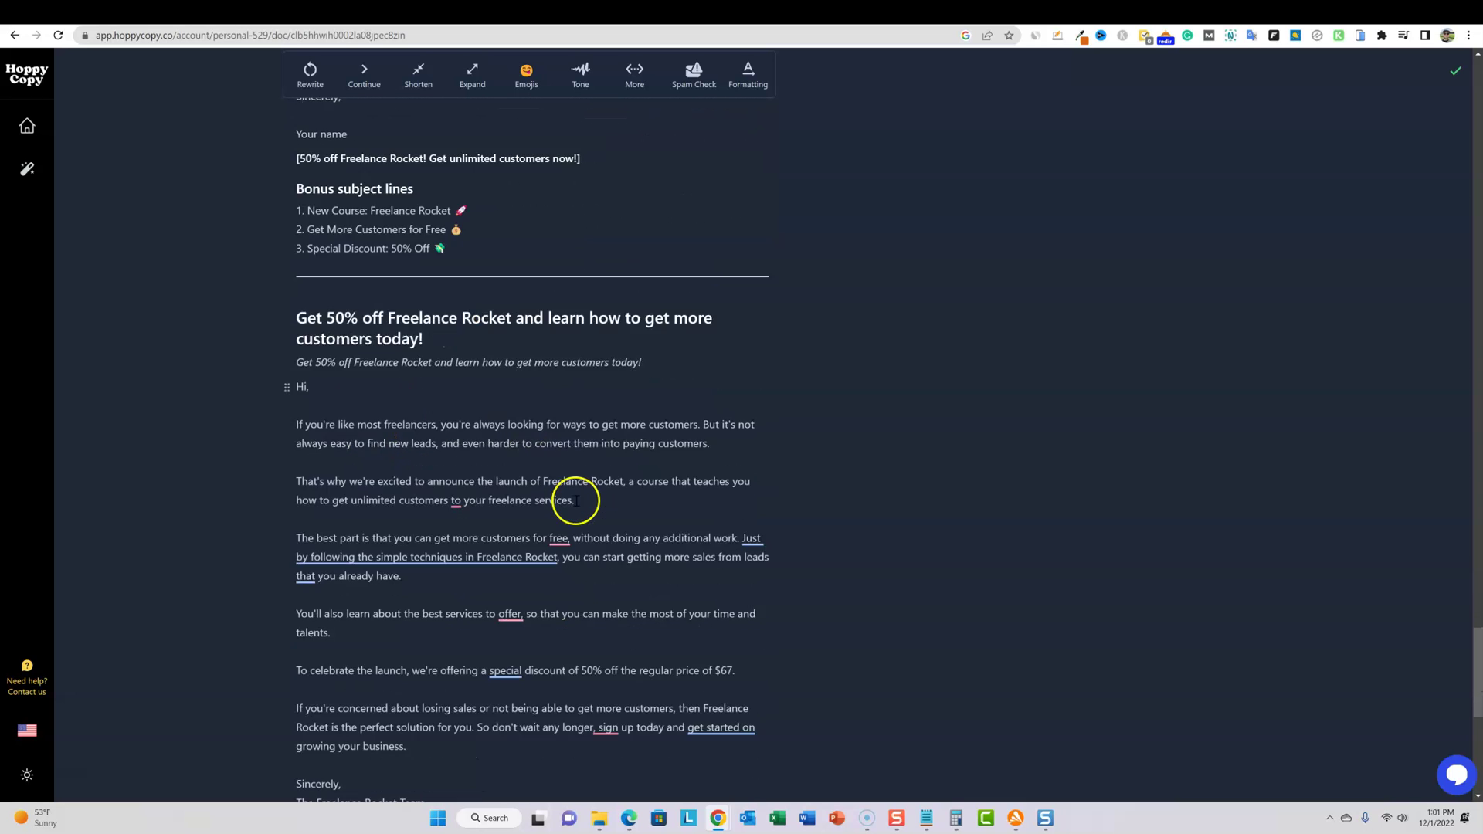
{"action": "scroll", "coordinate": [576, 500], "scroll_direction": "down", "scroll_amount": 1}
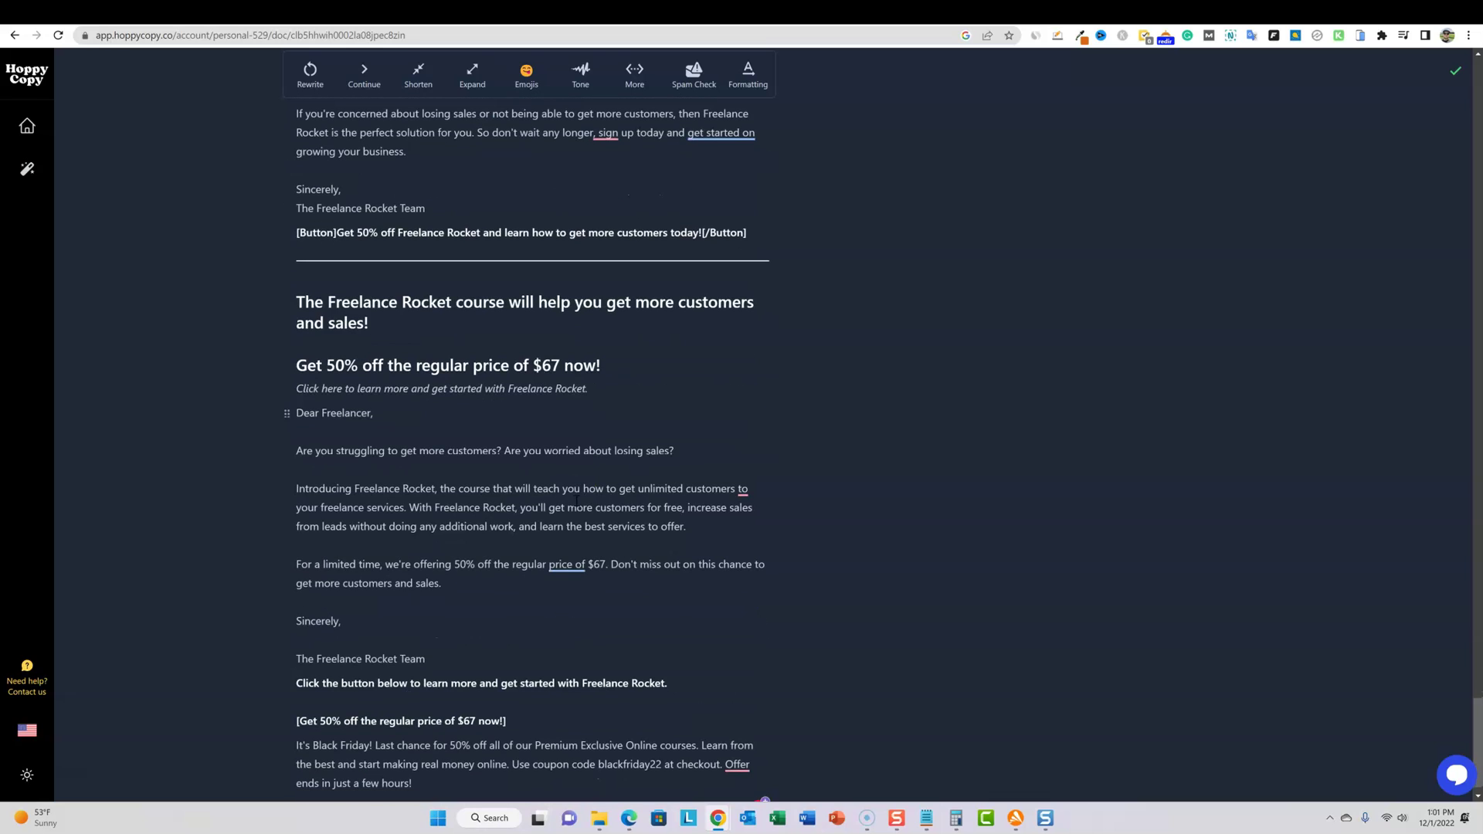
{"action": "scroll", "coordinate": [576, 502], "scroll_direction": "down", "scroll_amount": 20}
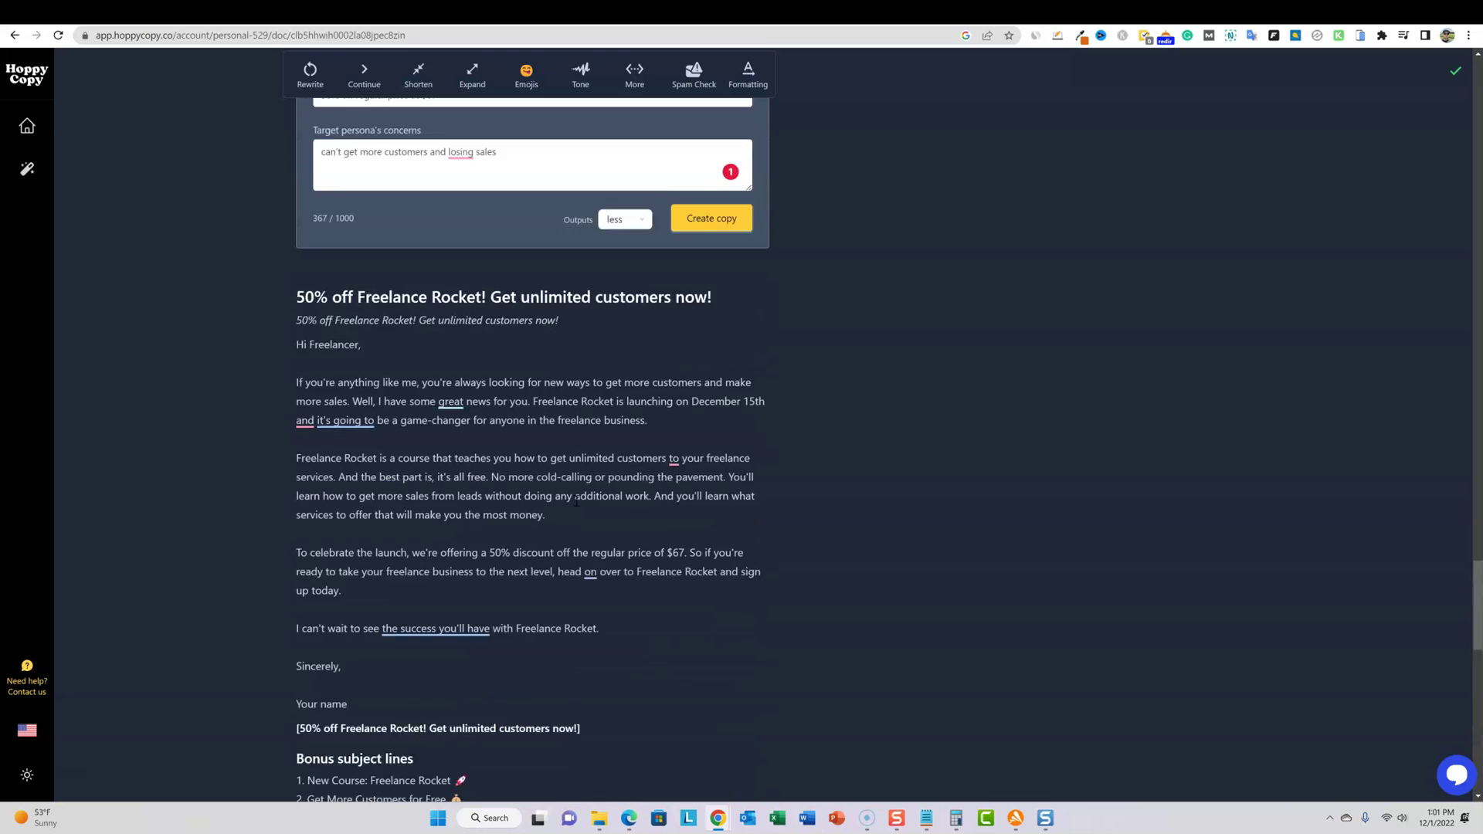
{"action": "scroll", "coordinate": [576, 506], "scroll_direction": "up", "scroll_amount": 5}
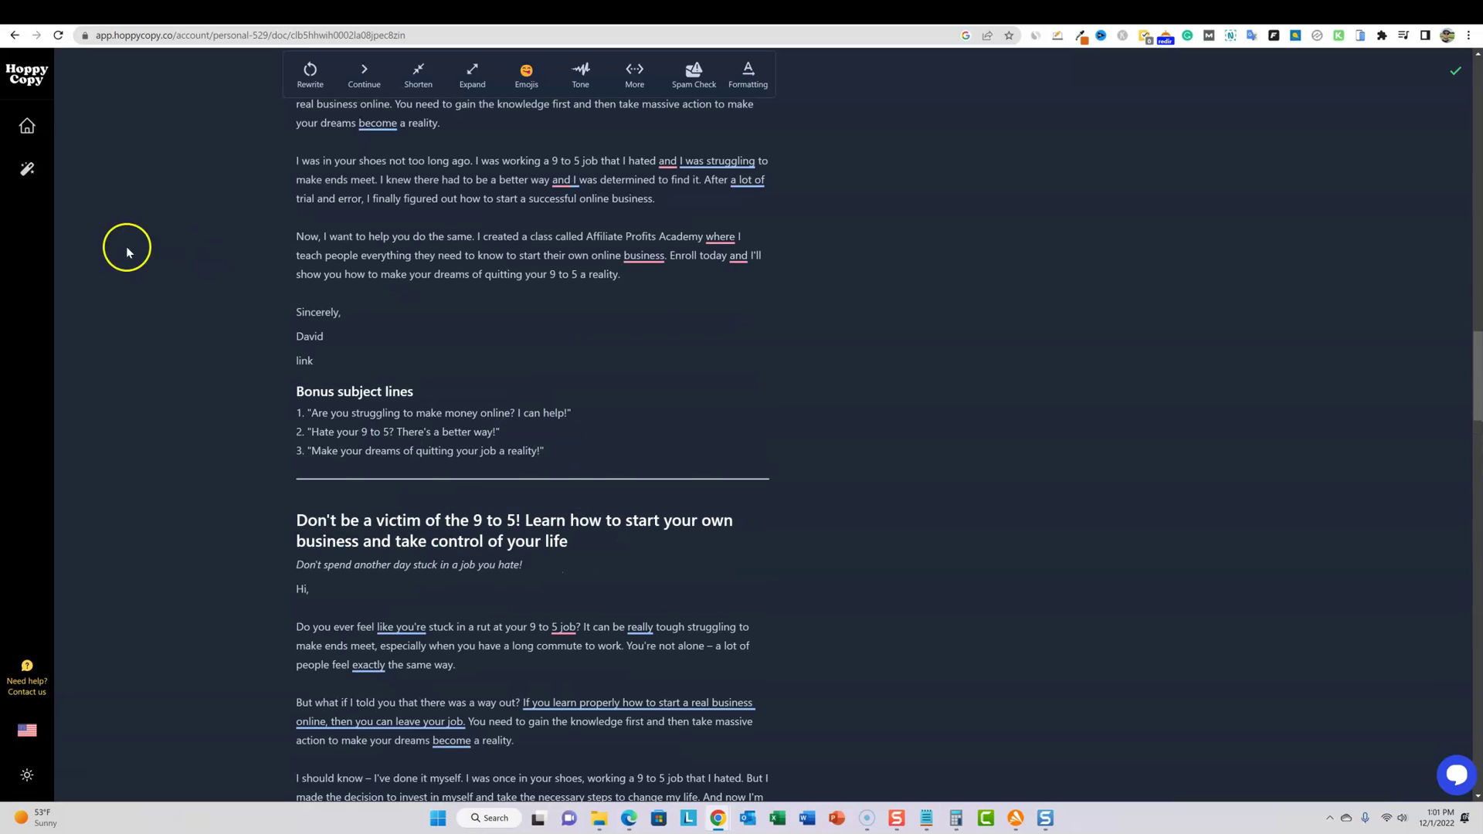
Step: Add an Event Promotion Email (QuickSequence) form from the template gallery
{"action": "left_click", "coordinate": [27, 168]}
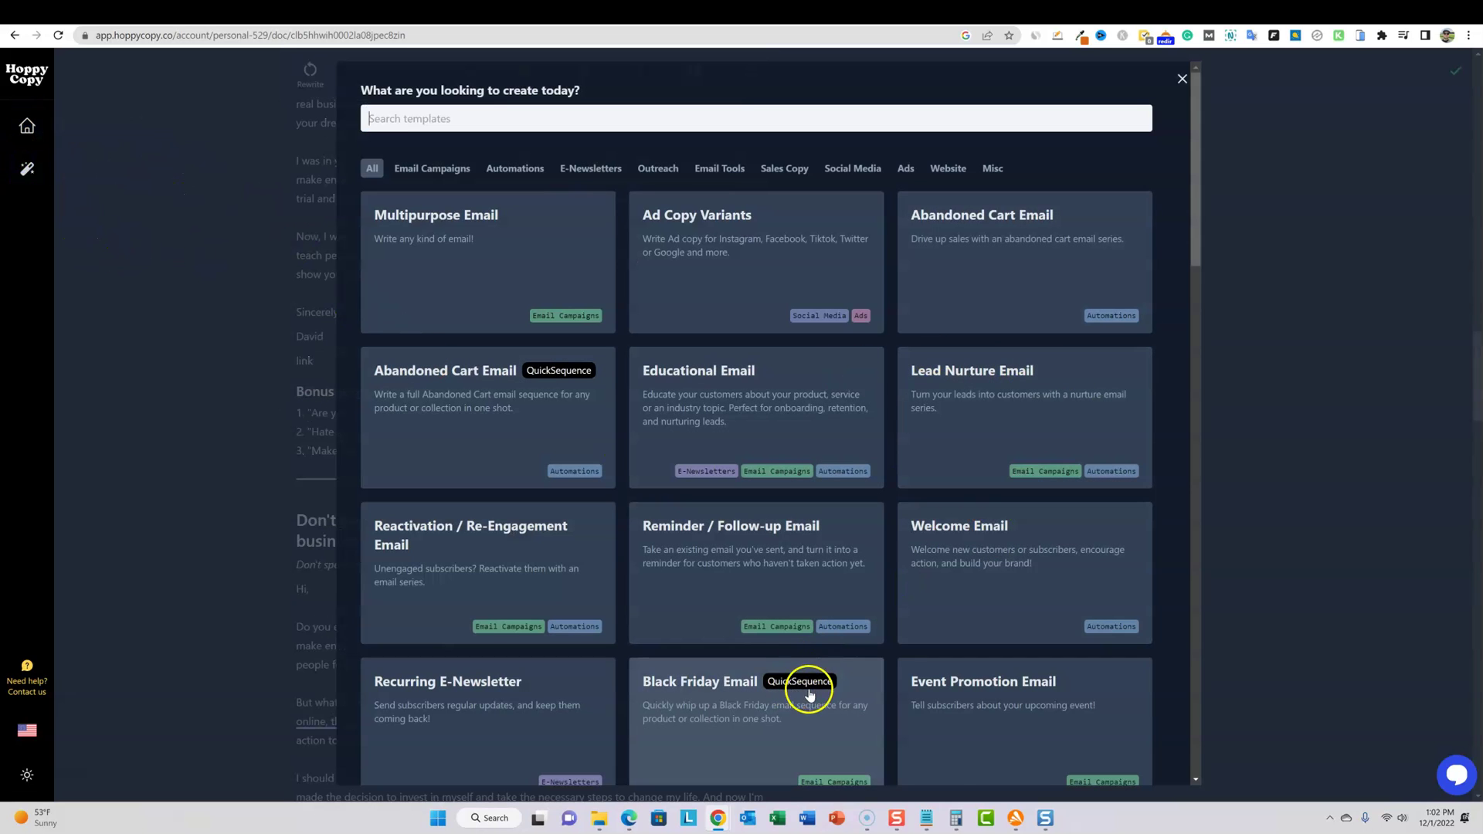
{"action": "scroll", "coordinate": [797, 687], "scroll_direction": "down", "scroll_amount": 2}
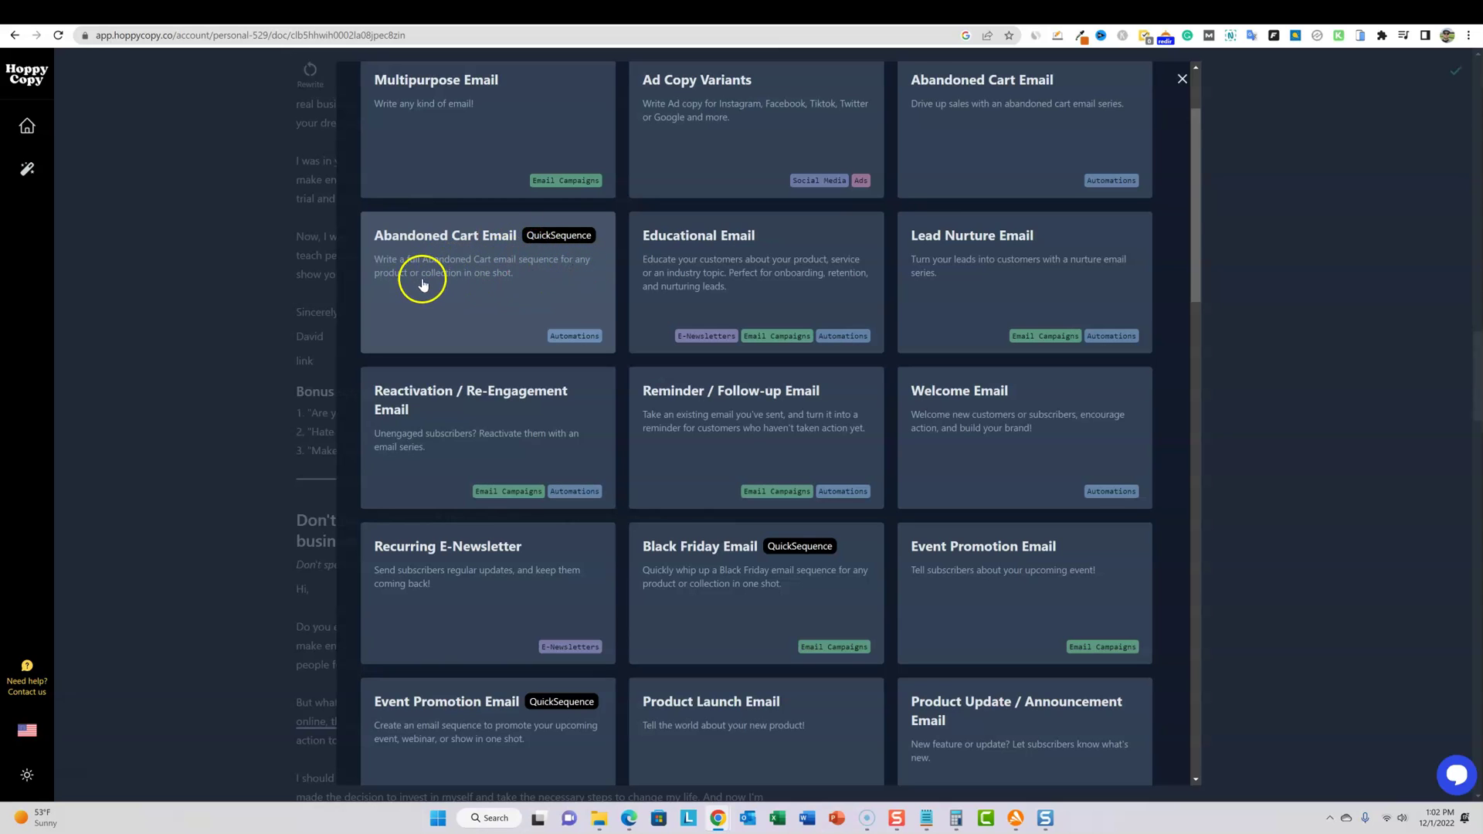
{"action": "scroll", "coordinate": [536, 297], "scroll_direction": "up", "scroll_amount": 2}
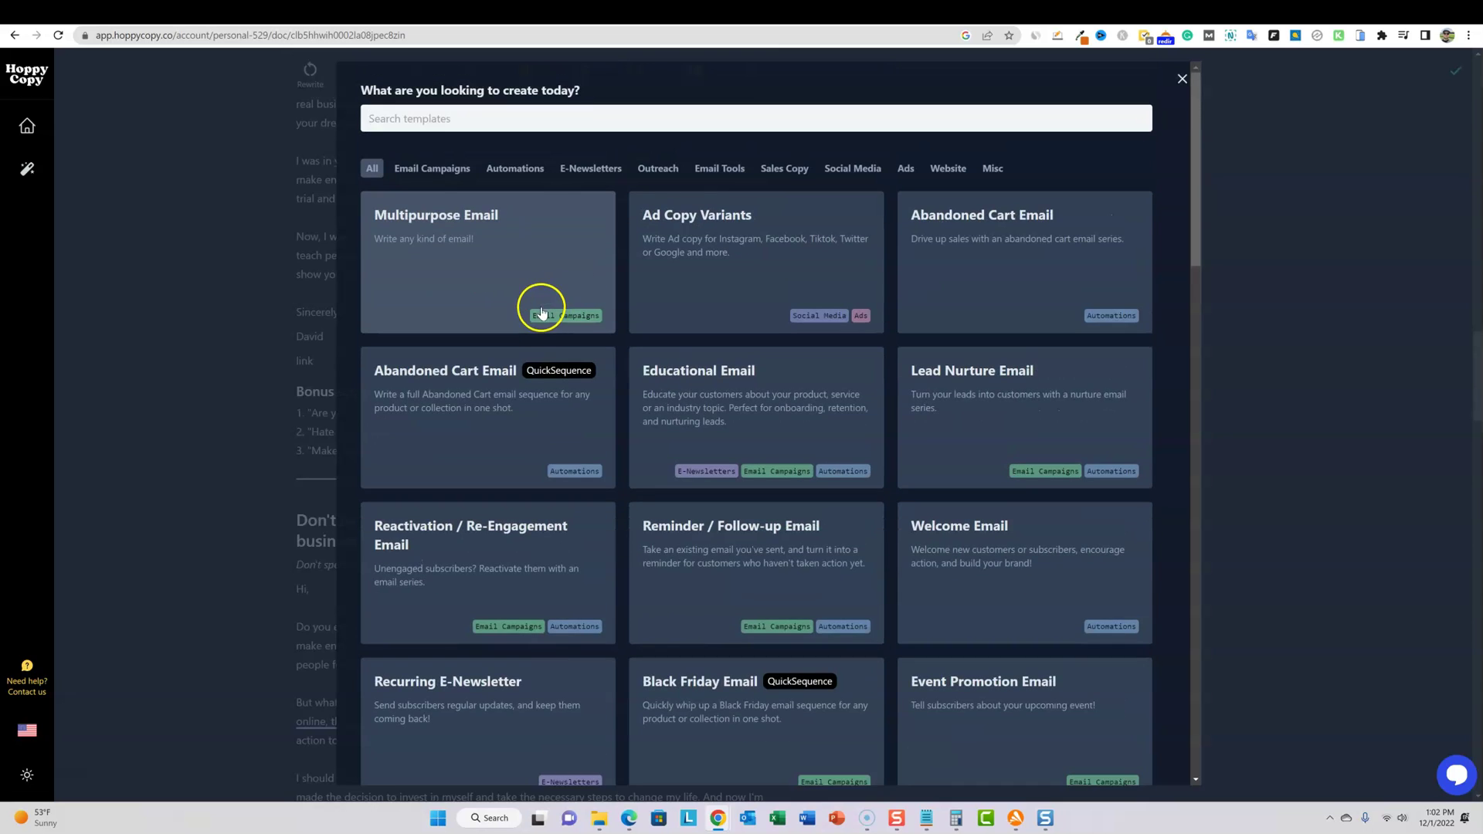
{"action": "scroll", "coordinate": [544, 319], "scroll_direction": "down", "scroll_amount": 4}
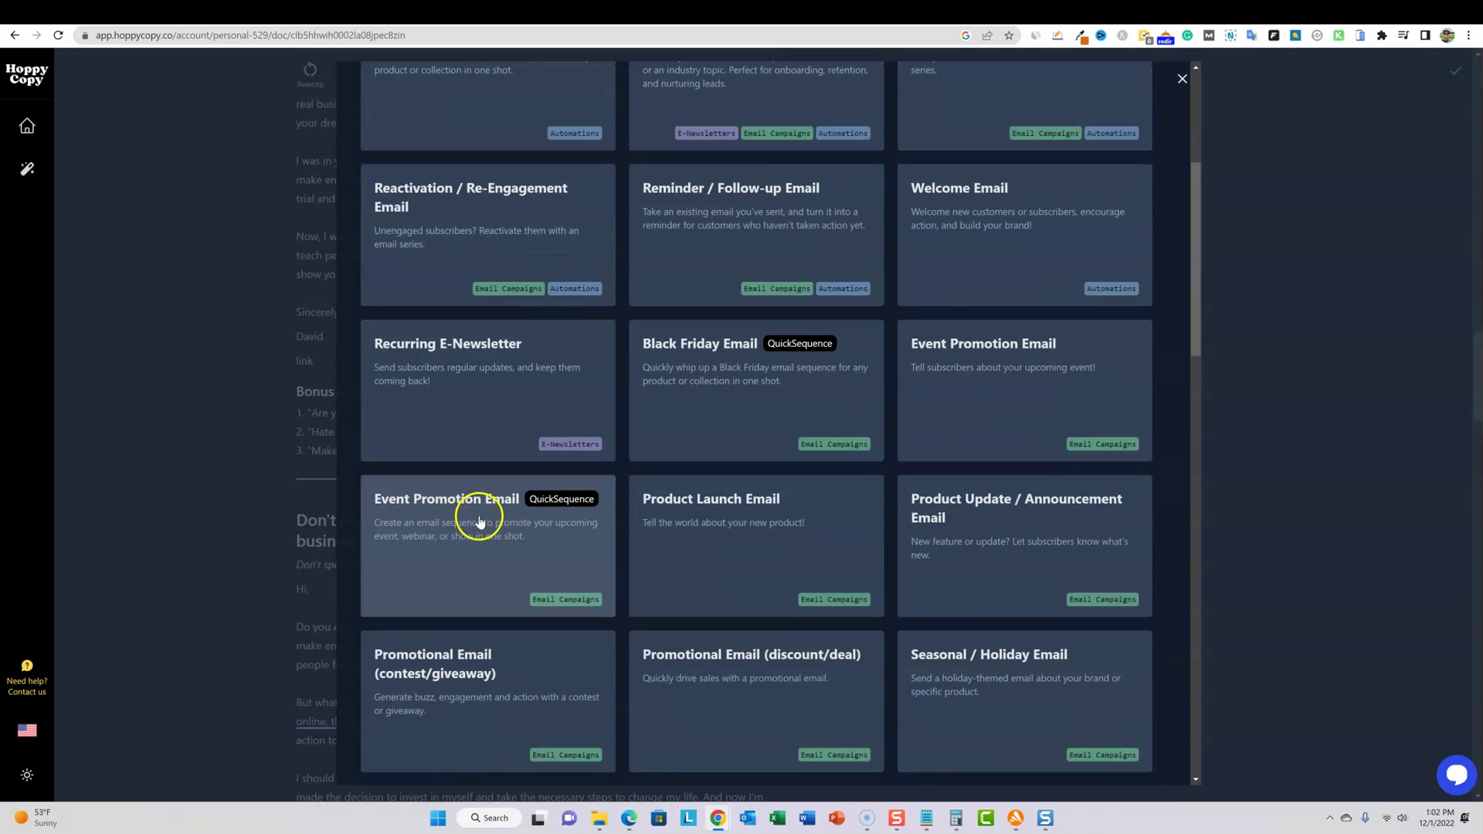
{"action": "left_click", "coordinate": [502, 525]}
{"action": "scroll", "coordinate": [556, 587], "scroll_direction": "down", "scroll_amount": 4}
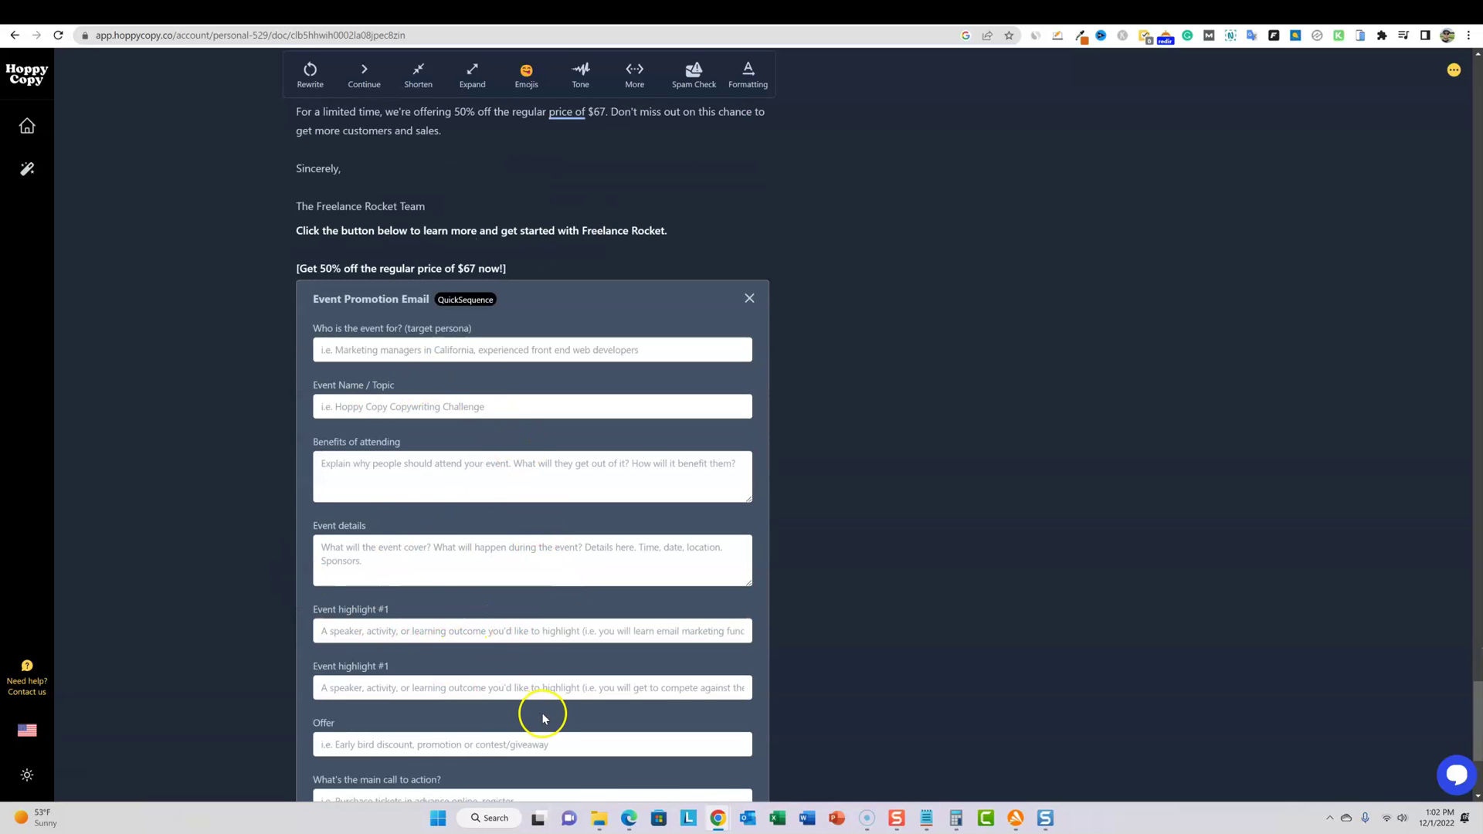
Step: Scroll through the document past the Freelance Rocket drafts and the new form
{"action": "scroll", "coordinate": [544, 714], "scroll_direction": "down", "scroll_amount": 5}
{"action": "scroll", "coordinate": [546, 706], "scroll_direction": "up", "scroll_amount": 5}
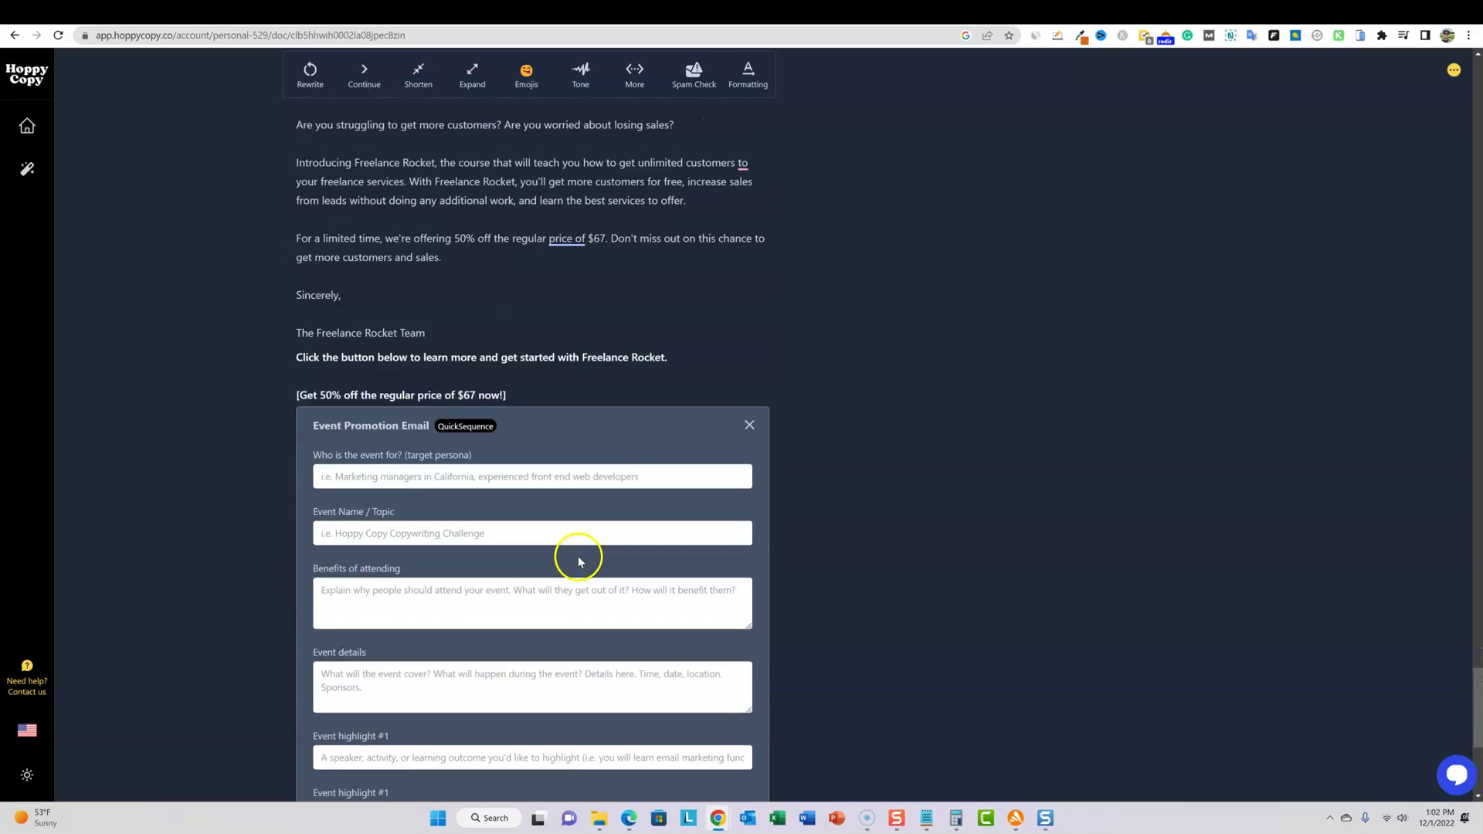
{"action": "scroll", "coordinate": [566, 530], "scroll_direction": "up", "scroll_amount": 1}
{"action": "scroll", "coordinate": [618, 536], "scroll_direction": "up", "scroll_amount": 3}
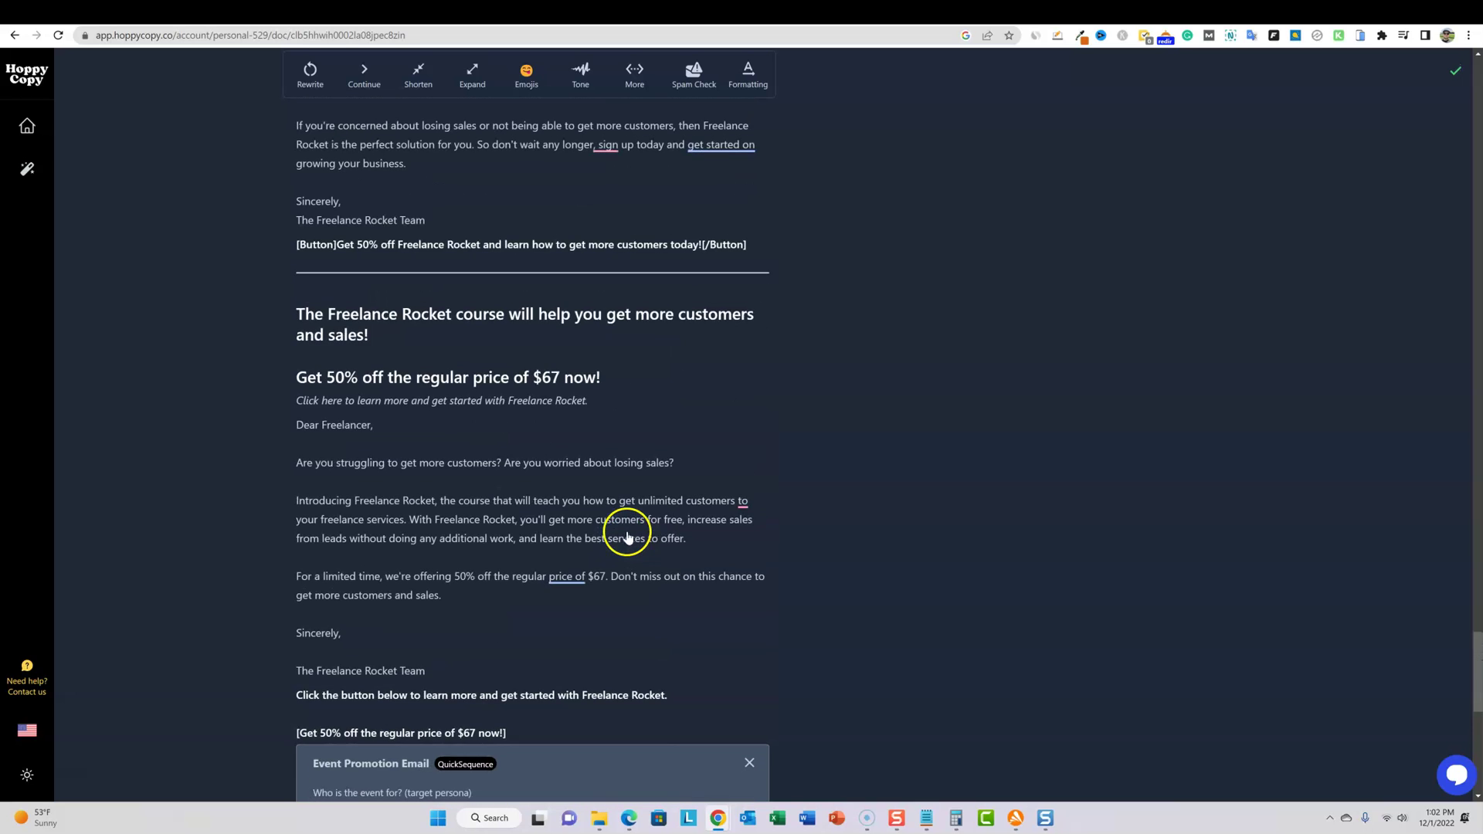
{"action": "scroll", "coordinate": [628, 479], "scroll_direction": "down", "scroll_amount": 1}
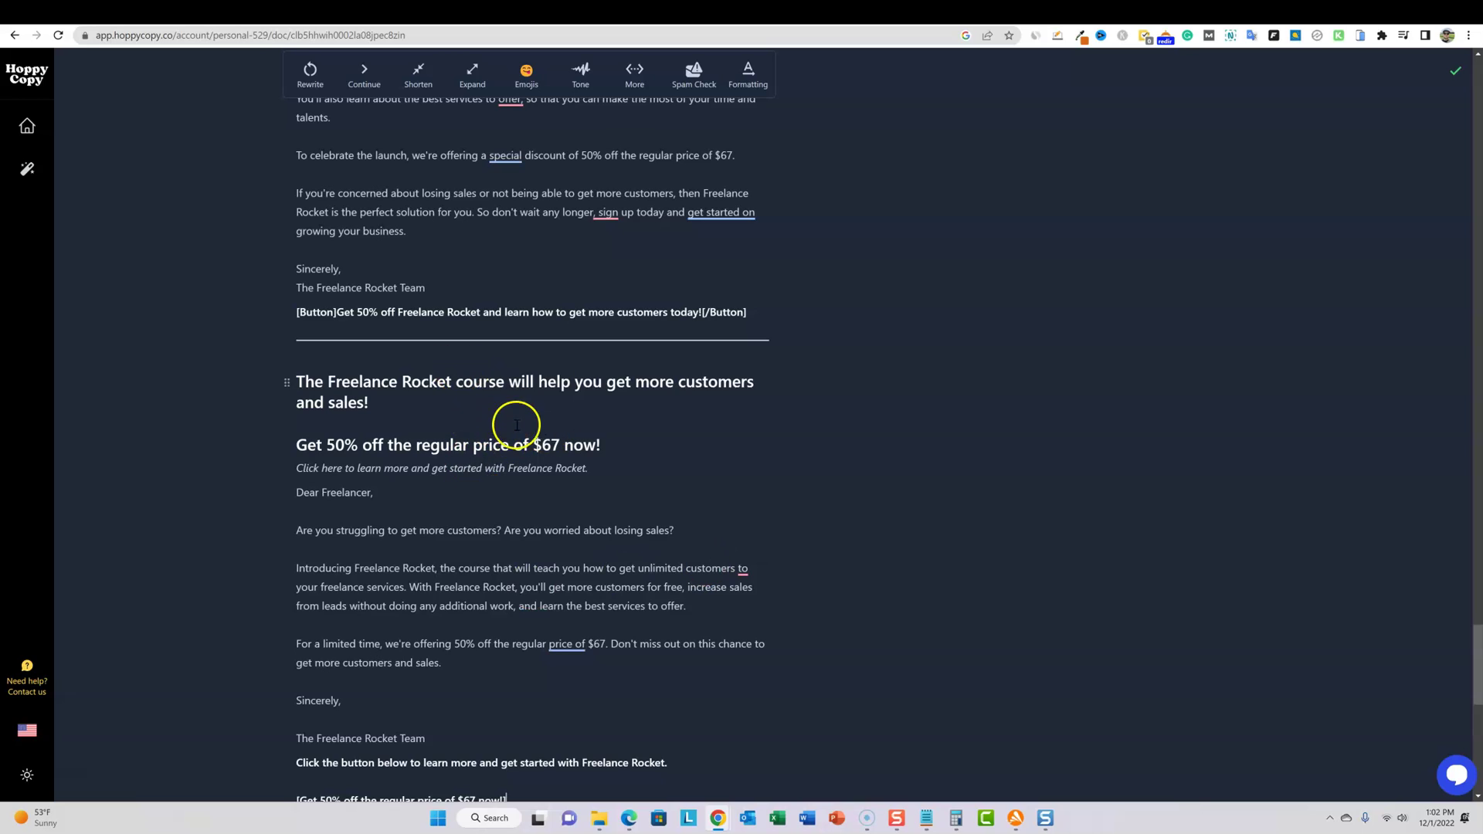
Step: Switch to the AppSumo Hoppy Copy deal page showing the $99 one-time price
{"action": "left_click", "coordinate": [1014, 15]}
{"action": "scroll", "coordinate": [579, 364], "scroll_direction": "up", "scroll_amount": 10}
{"action": "scroll", "coordinate": [390, 248], "scroll_direction": "down", "scroll_amount": 3}
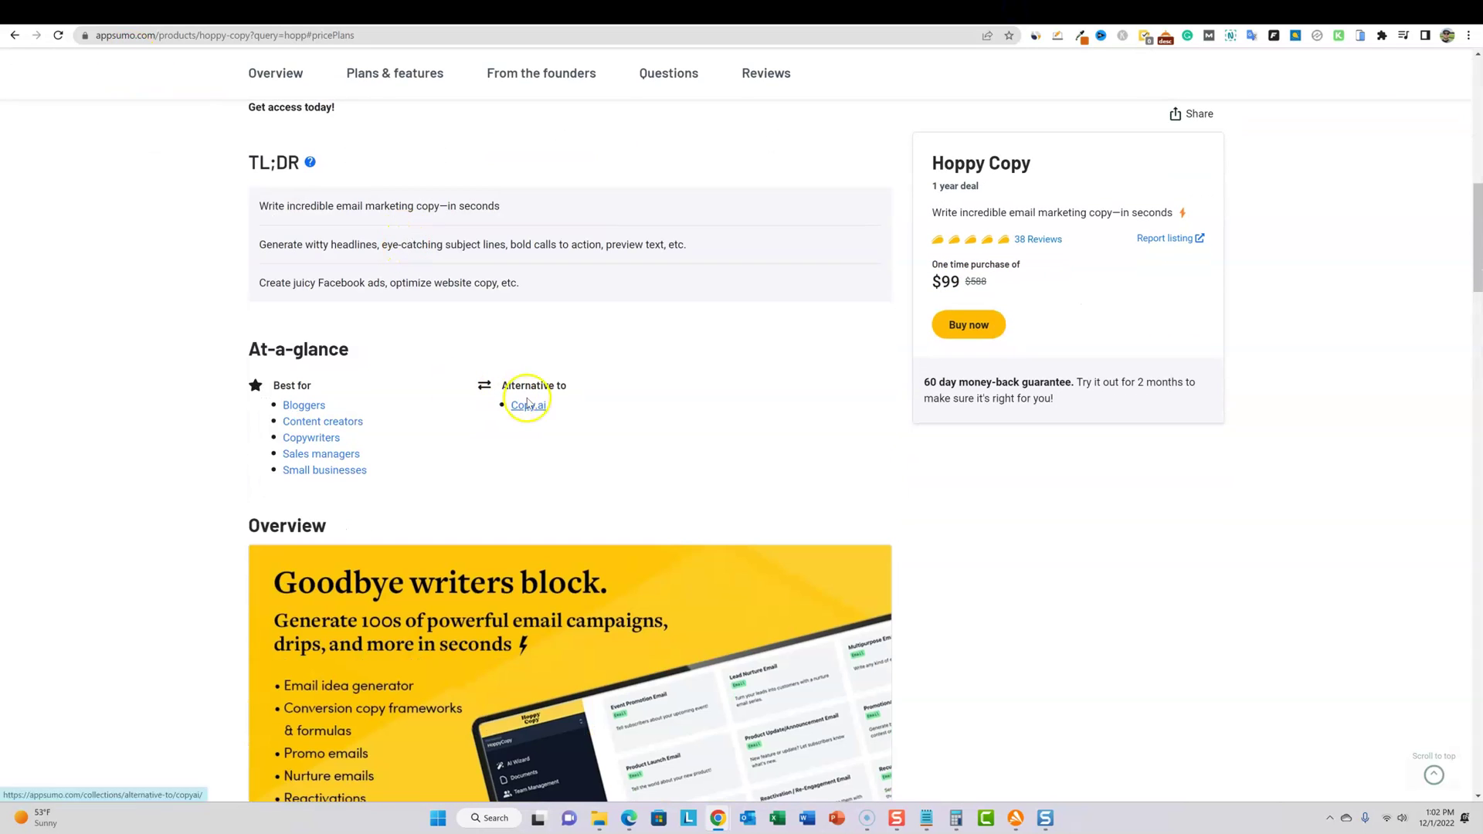